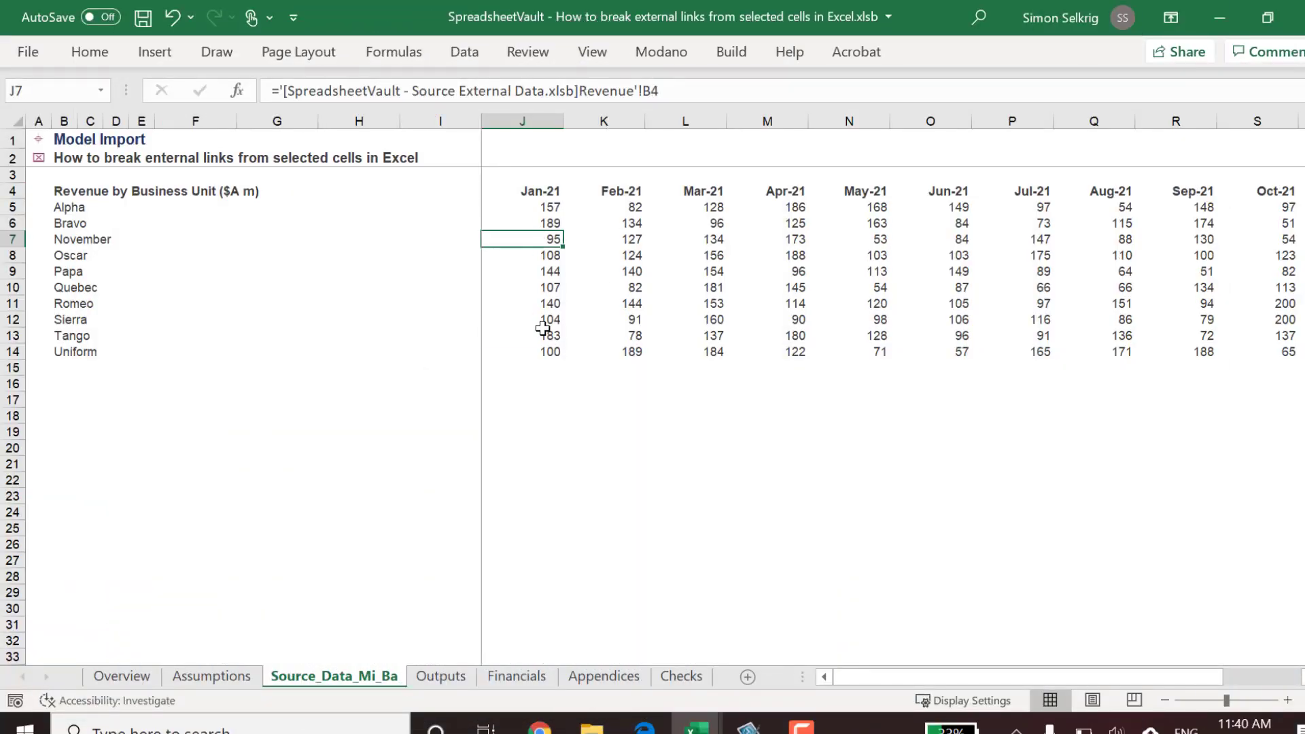
Step: Check J13's revenue link, then close the Source External Data workbook and answer its save prompt
{"action": "left_click", "coordinate": [542, 328]}
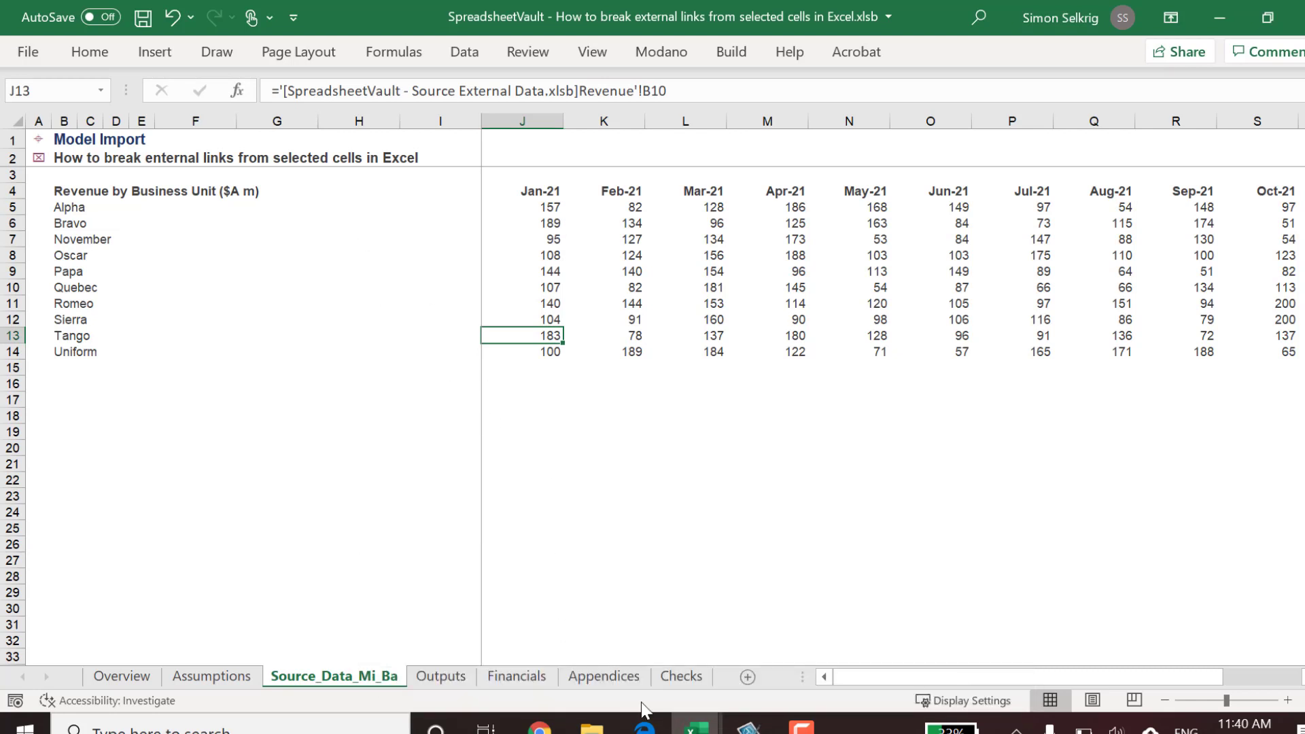
{"action": "left_click", "coordinate": [700, 727]}
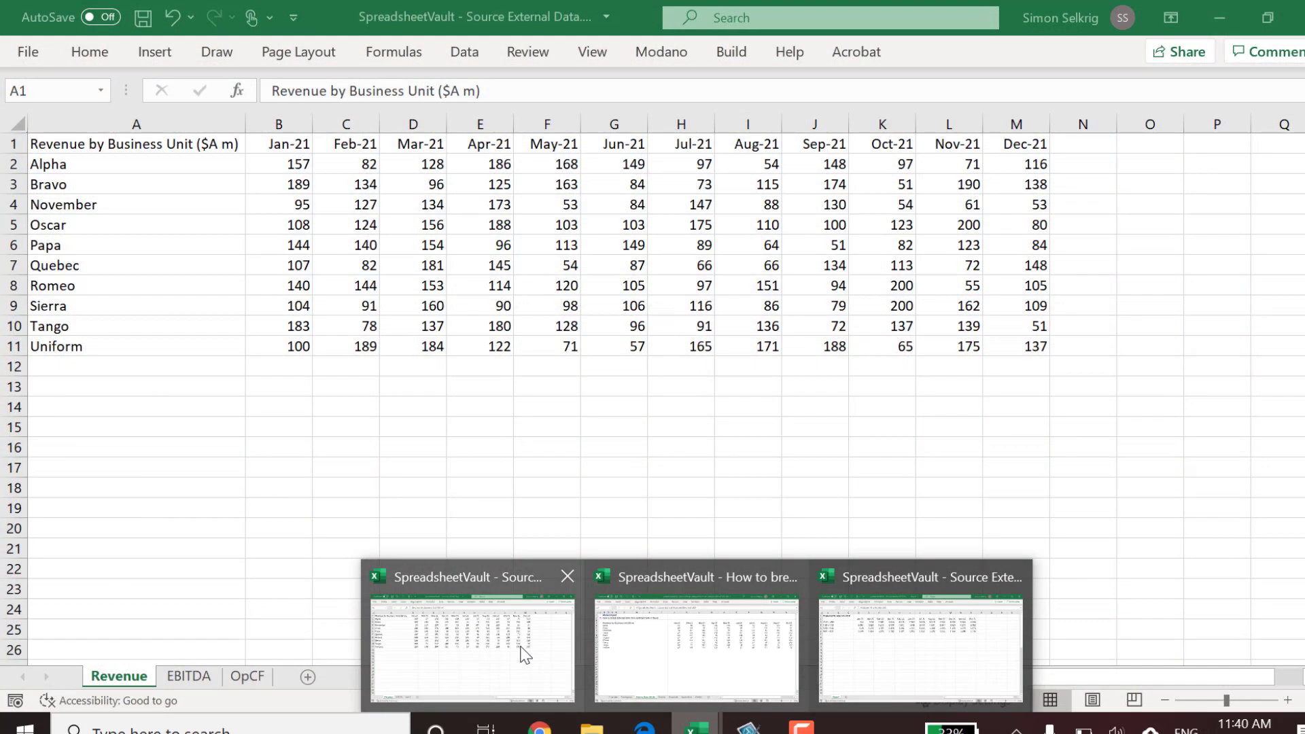
{"action": "left_click", "coordinate": [524, 646]}
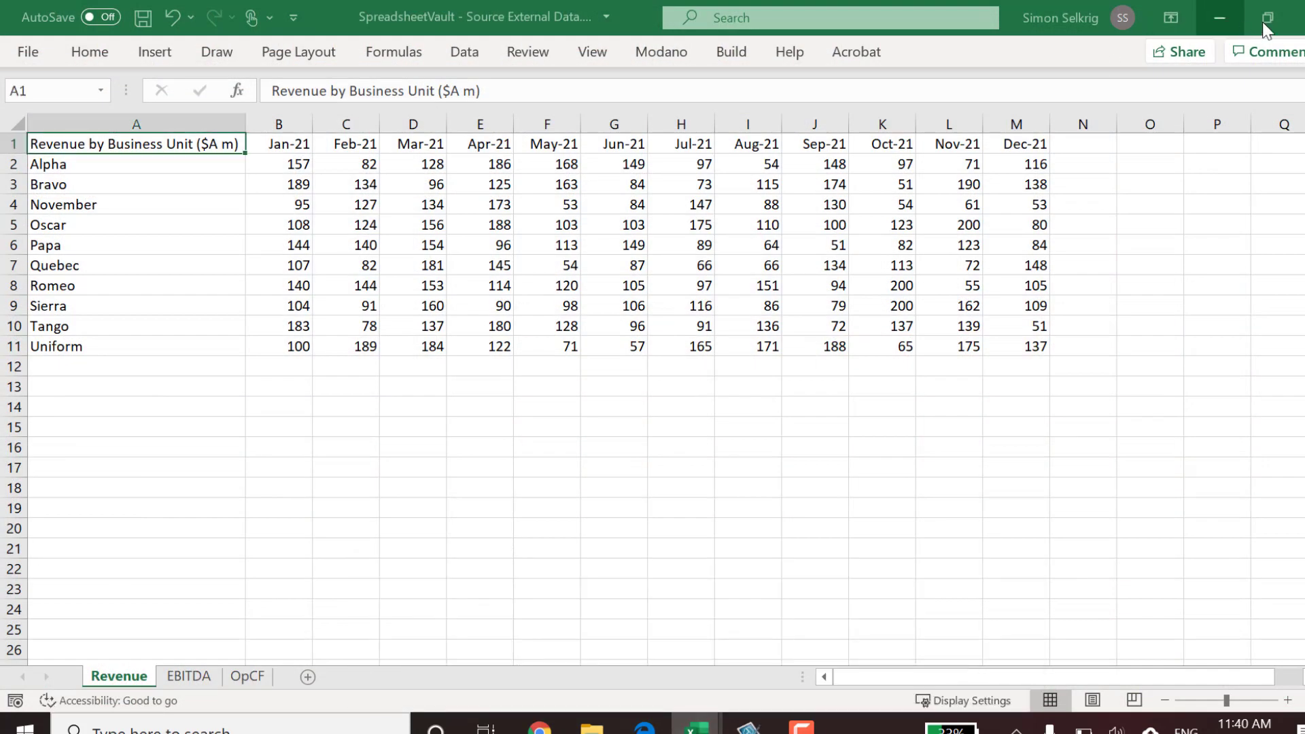
{"action": "left_click", "coordinate": [1295, 17]}
{"action": "left_click", "coordinate": [567, 423]}
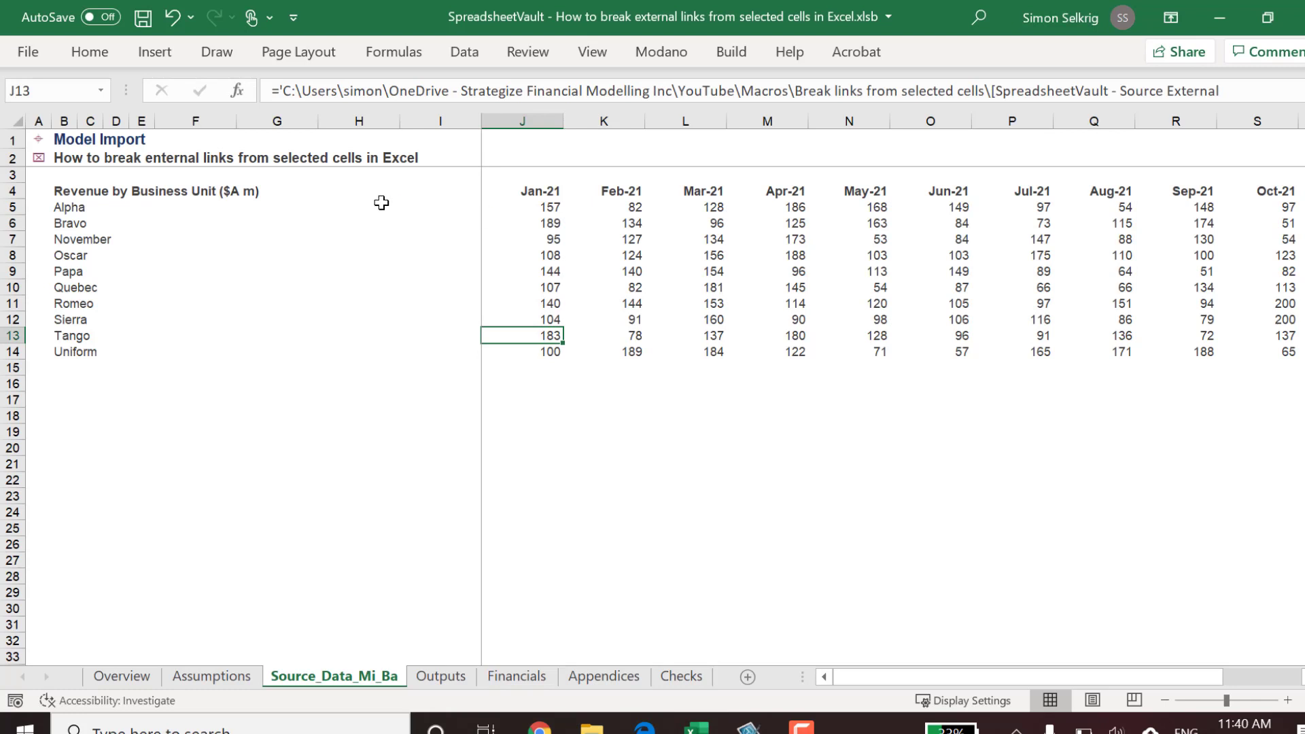
Step: Add a centred 'Sum' heading in H4 and total Alpha's months with =SUM(J5:U5) in H5
{"action": "left_click", "coordinate": [366, 196]}
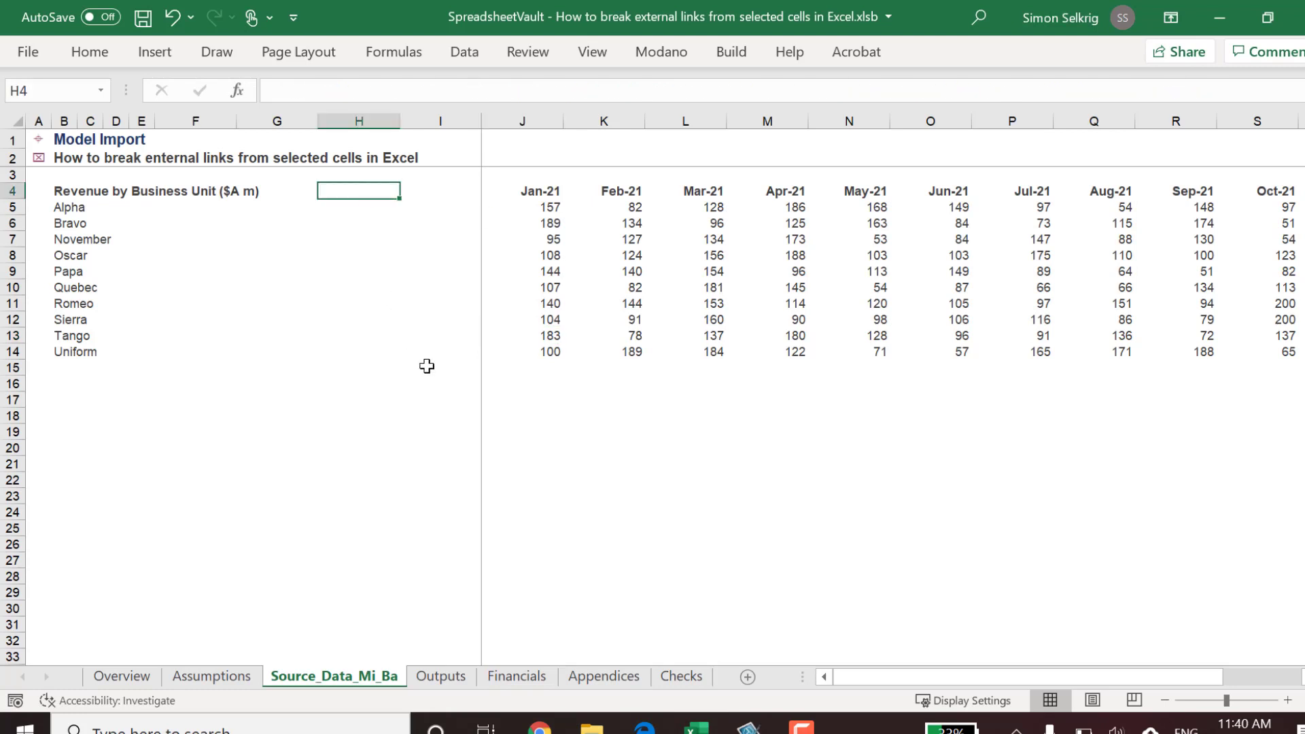
{"action": "type", "text": "Sum"}
{"action": "key", "text": "Return"}
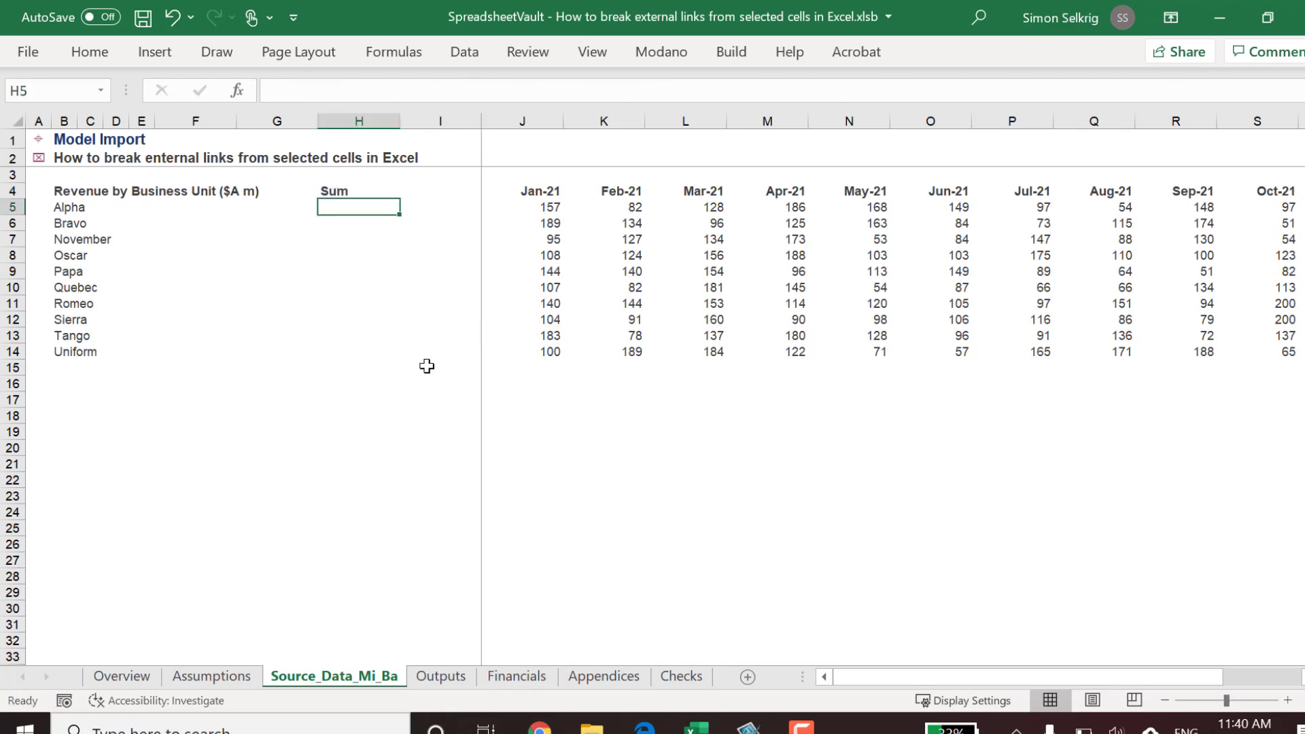
{"action": "type", "text": "=SUM("}
{"action": "key", "text": "Right"}
{"action": "key", "text": "Right"}
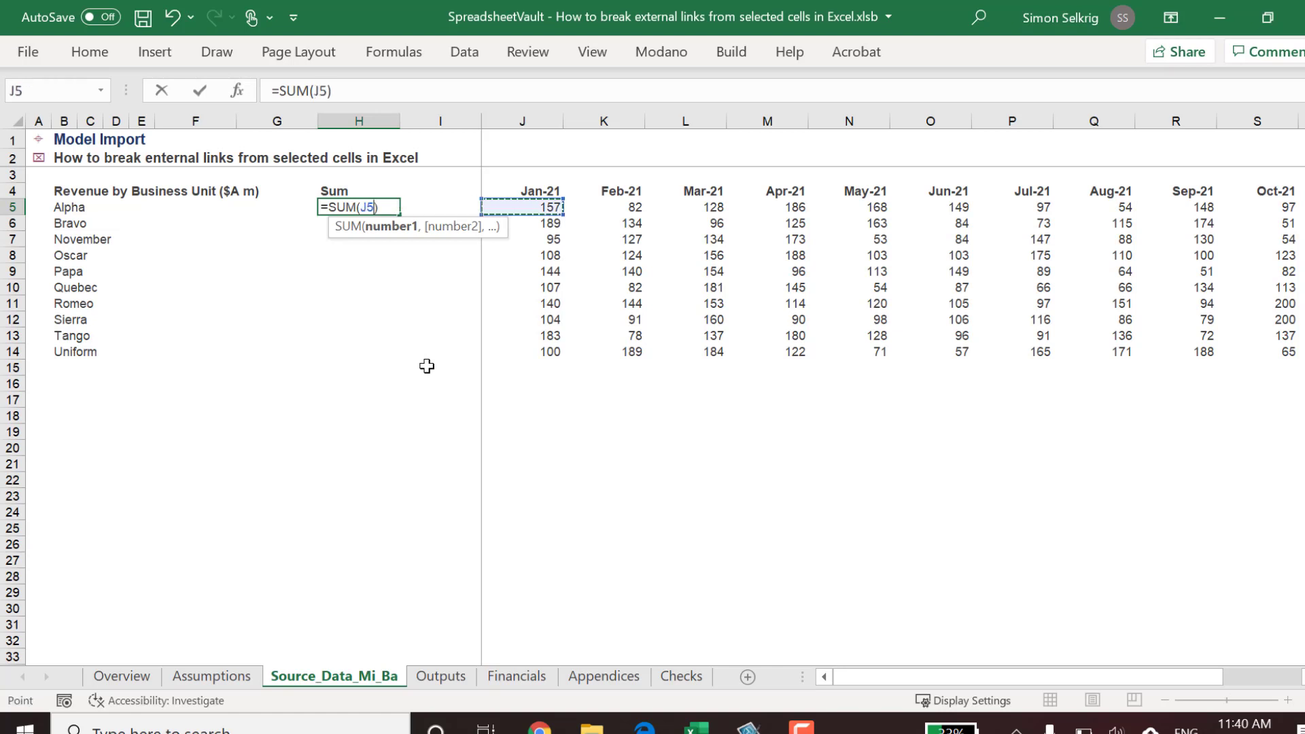
{"action": "key", "text": "ctrl+shift+Right"}
{"action": "key", "text": "Return"}
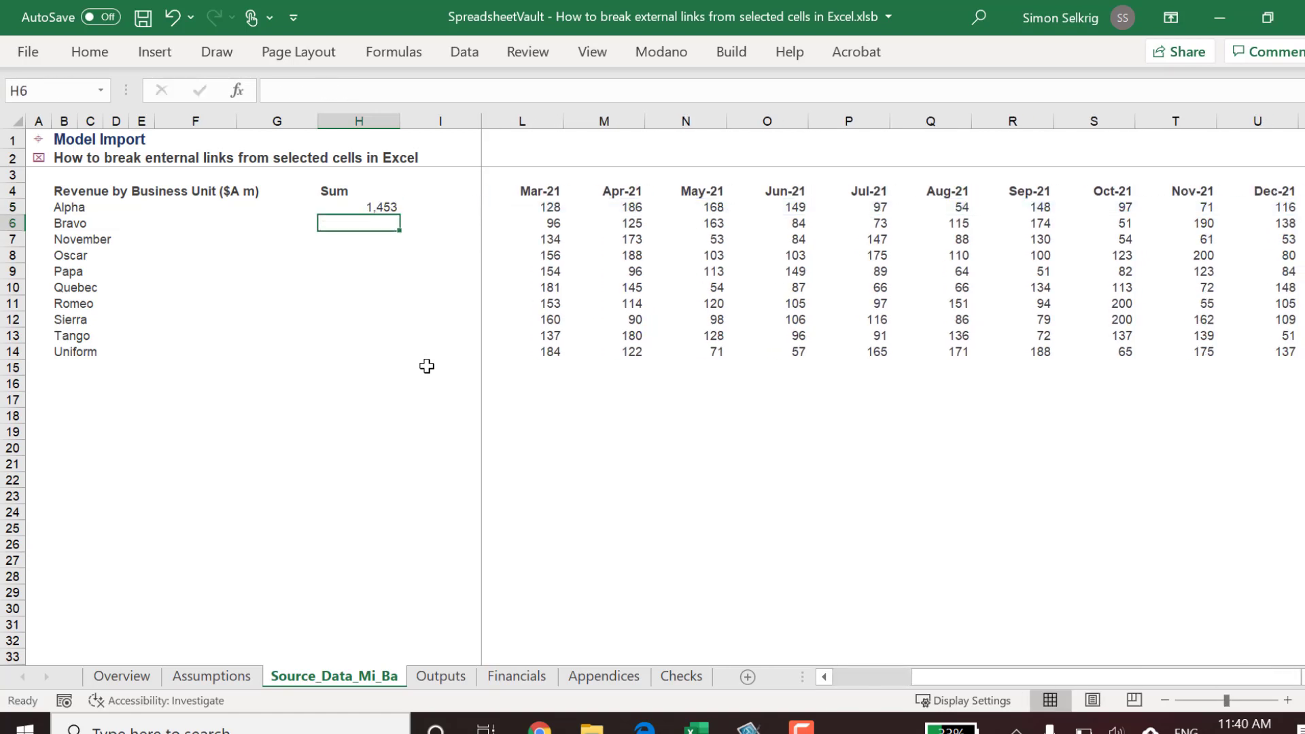
{"action": "key", "text": "Up"}
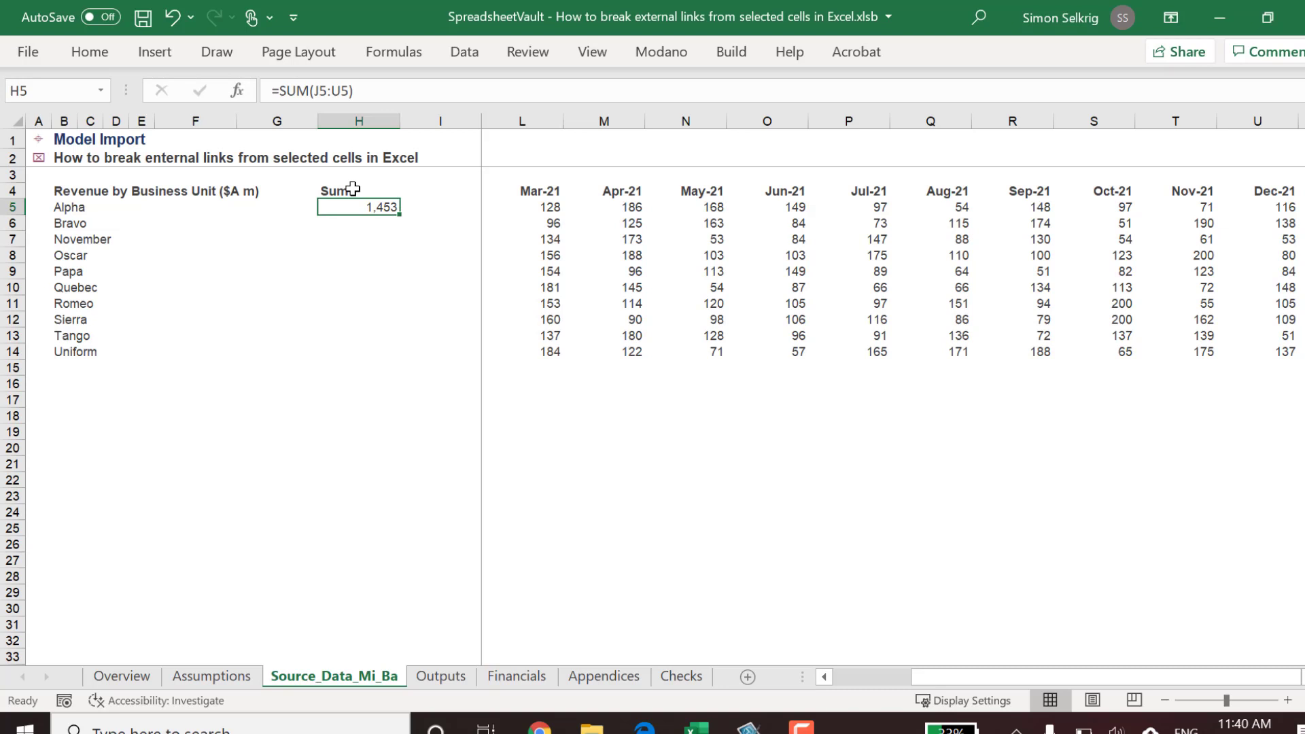
{"action": "left_click", "coordinate": [353, 188]}
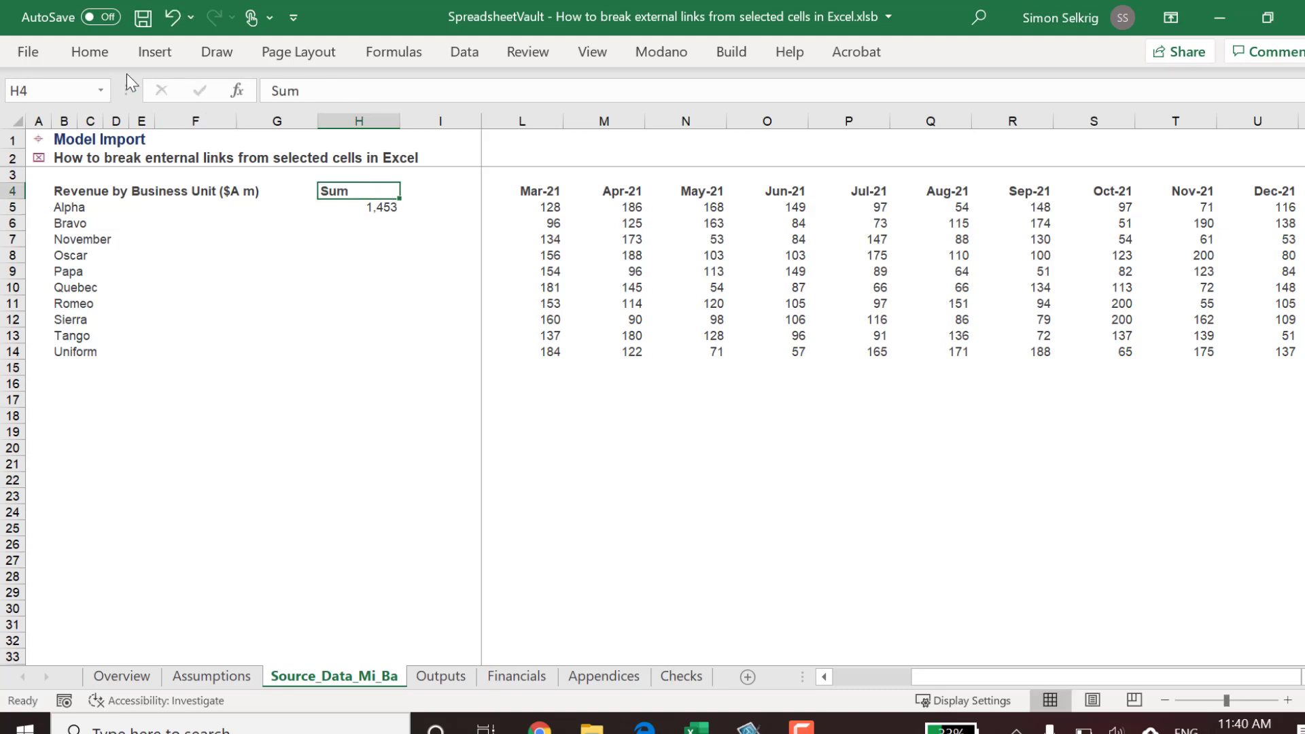
{"action": "left_click", "coordinate": [98, 54]}
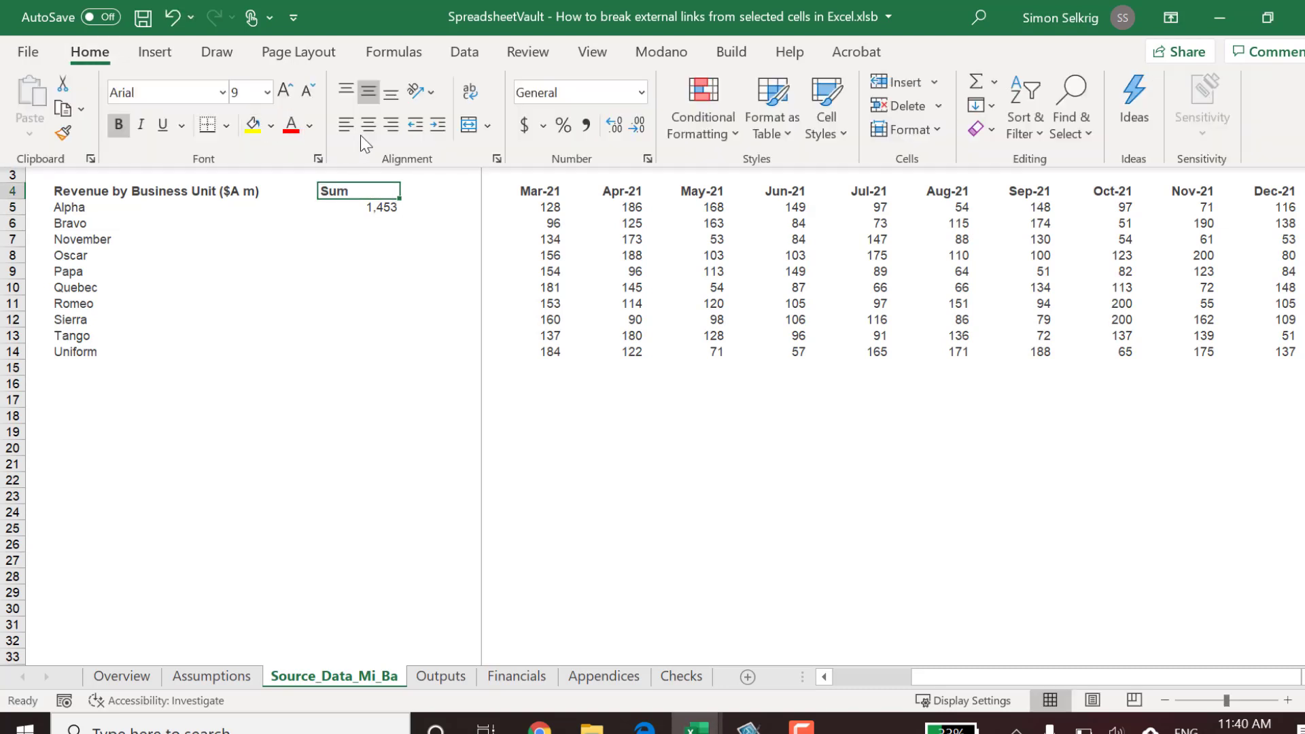
{"action": "left_click", "coordinate": [367, 124]}
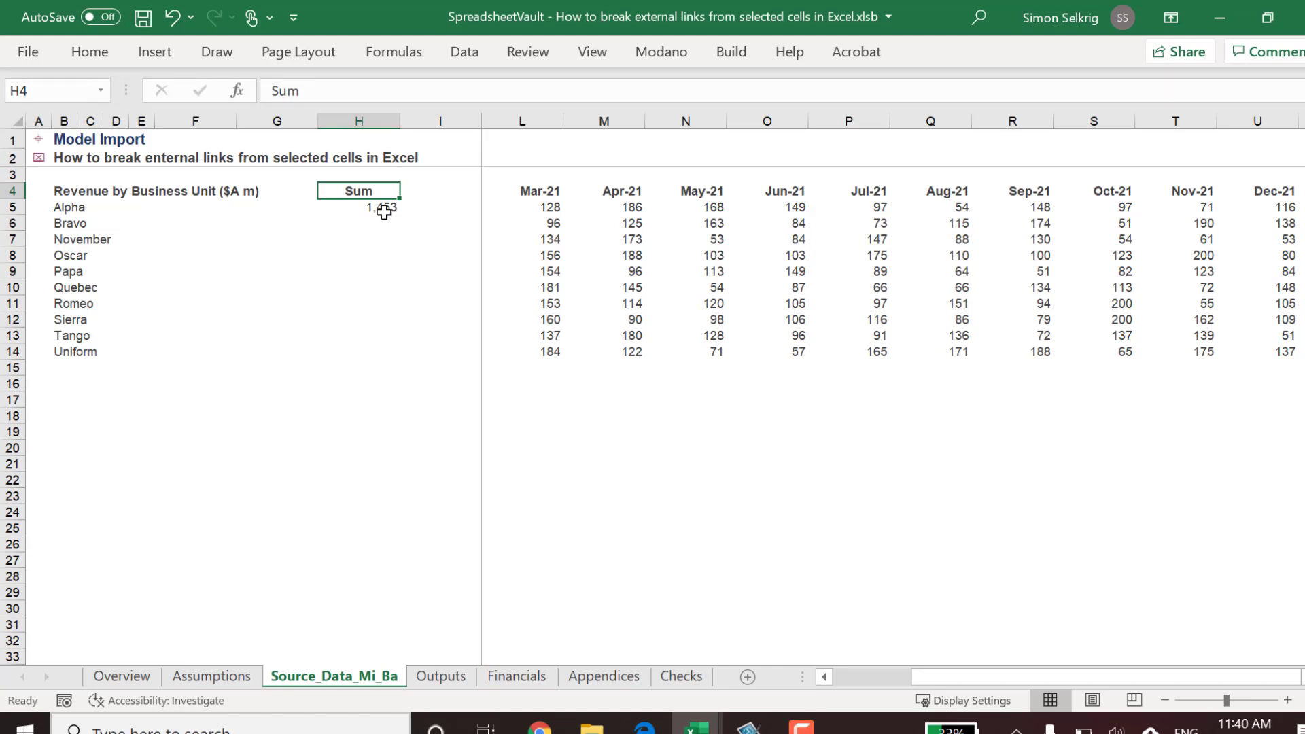
Step: Fill the Sum formula down to H14 and AutoSum a grand total of 14,229 in H16
{"action": "left_click", "coordinate": [385, 212]}
{"action": "key", "text": "shift+Down"}
{"action": "key", "text": "shift+Down"}
{"action": "key", "text": "shift+Down"}
{"action": "key", "text": "shift+Down"}
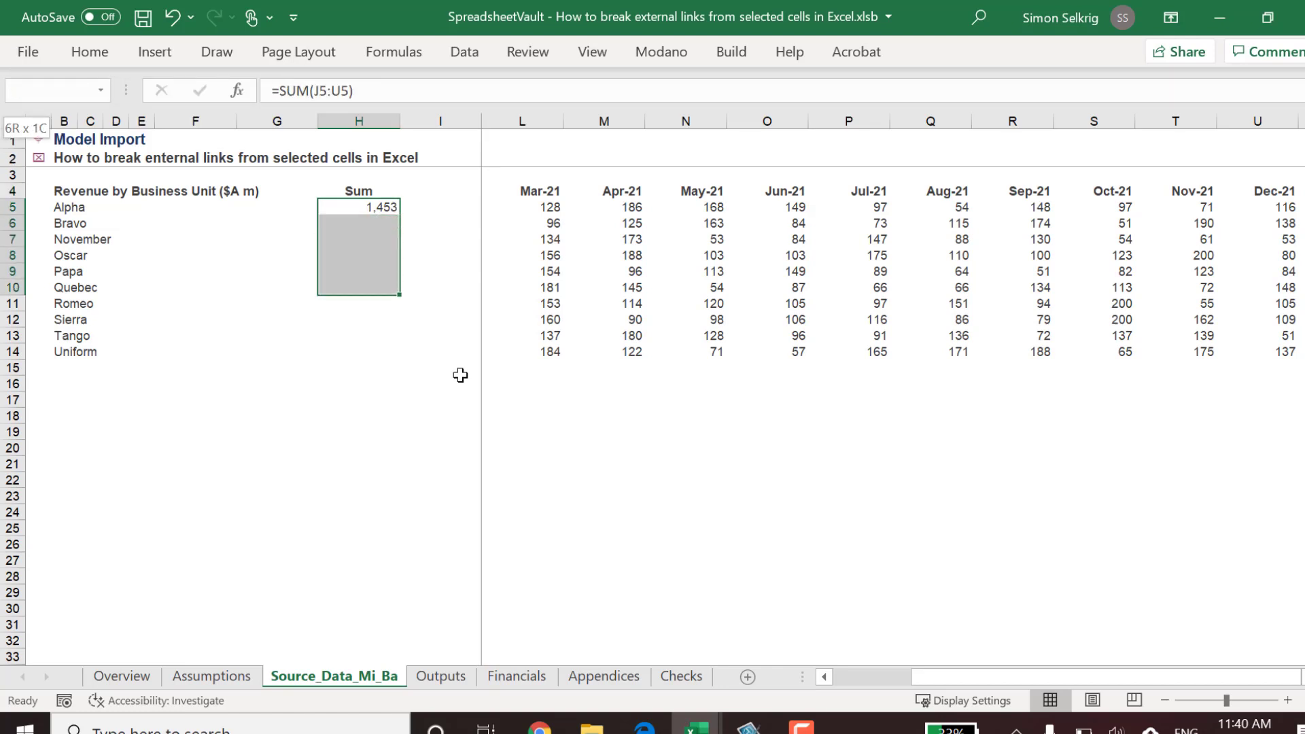
{"action": "key", "text": "shift+Down"}
{"action": "key", "text": "shift+Down"}
{"action": "key", "text": "shift+Down"}
{"action": "key", "text": "shift+Down"}
{"action": "key", "text": "ctrl+d"}
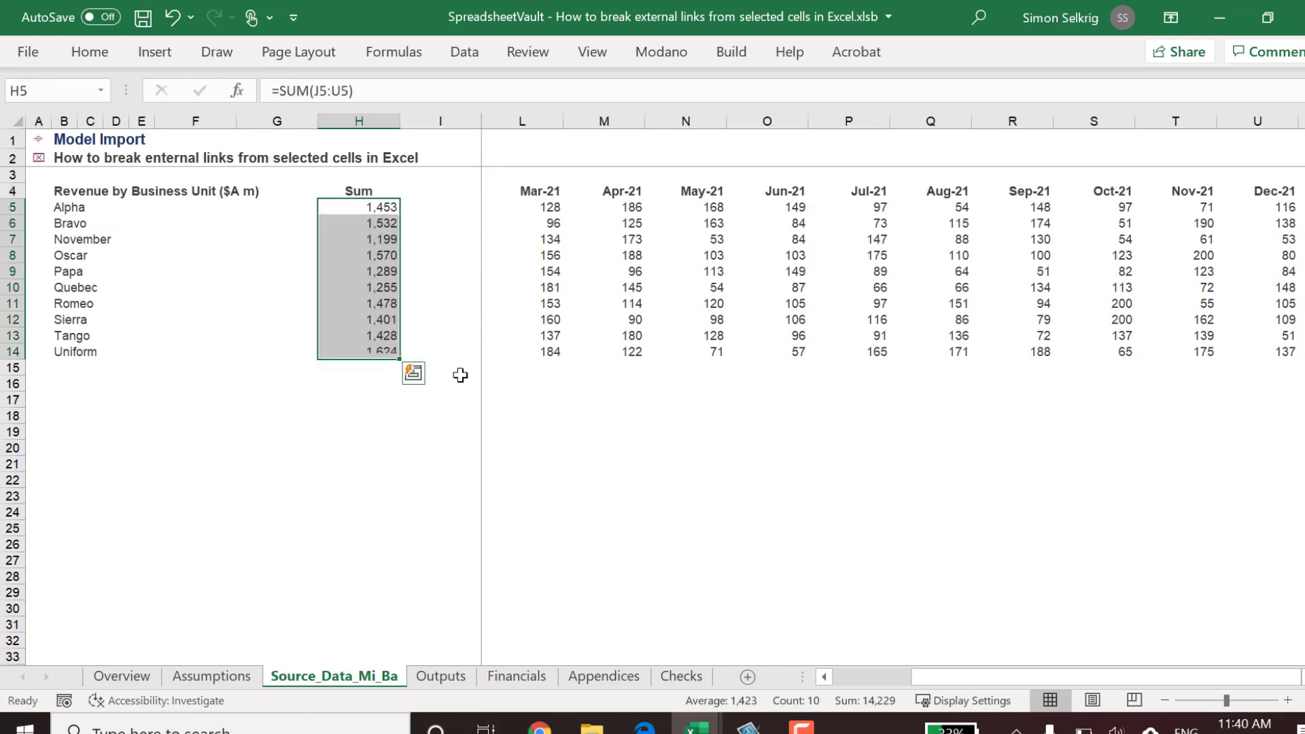
{"action": "key", "text": "Down"}
{"action": "key", "text": "Down"}
{"action": "key", "text": "Down"}
{"action": "key", "text": "Down"}
{"action": "key", "text": "Down"}
{"action": "key", "text": "Down"}
{"action": "key", "text": "Down"}
{"action": "key", "text": "Down"}
{"action": "key", "text": "Down"}
{"action": "key", "text": "Down"}
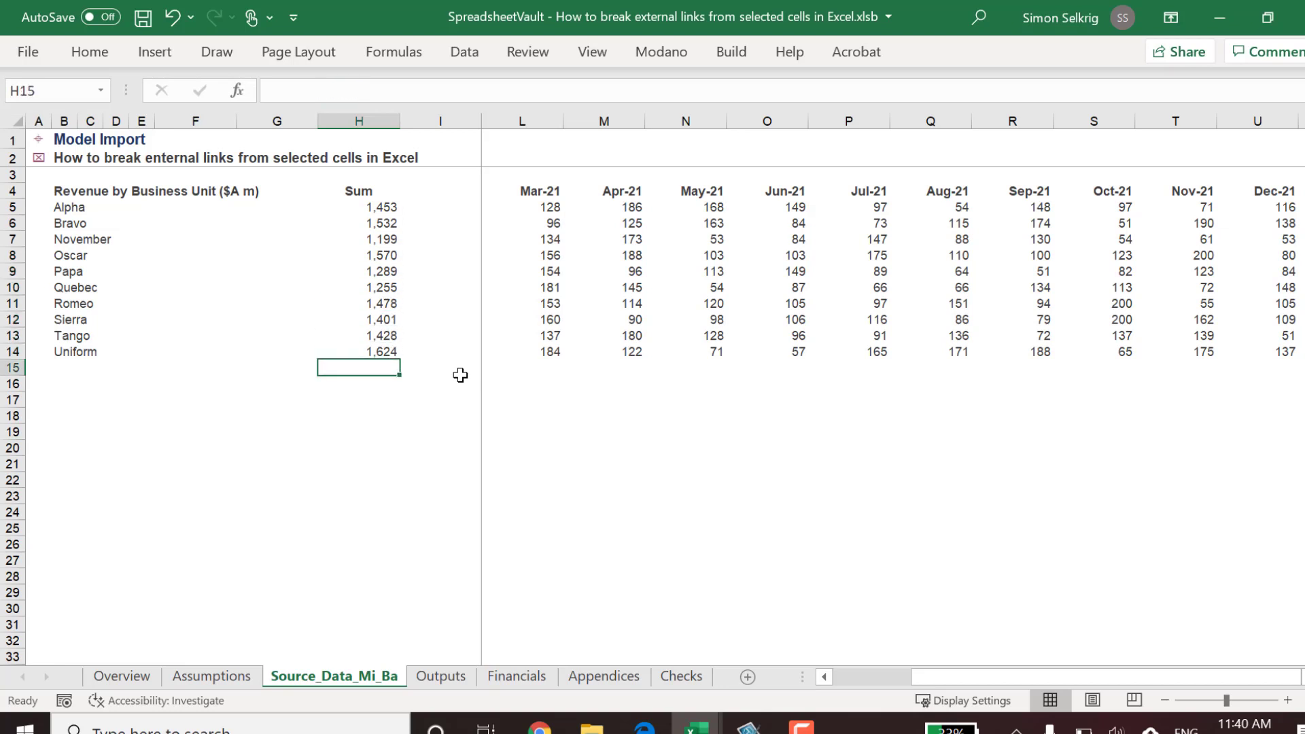
{"action": "key", "text": "Down"}
{"action": "key", "text": "alt+equal"}
{"action": "key", "text": "Return"}
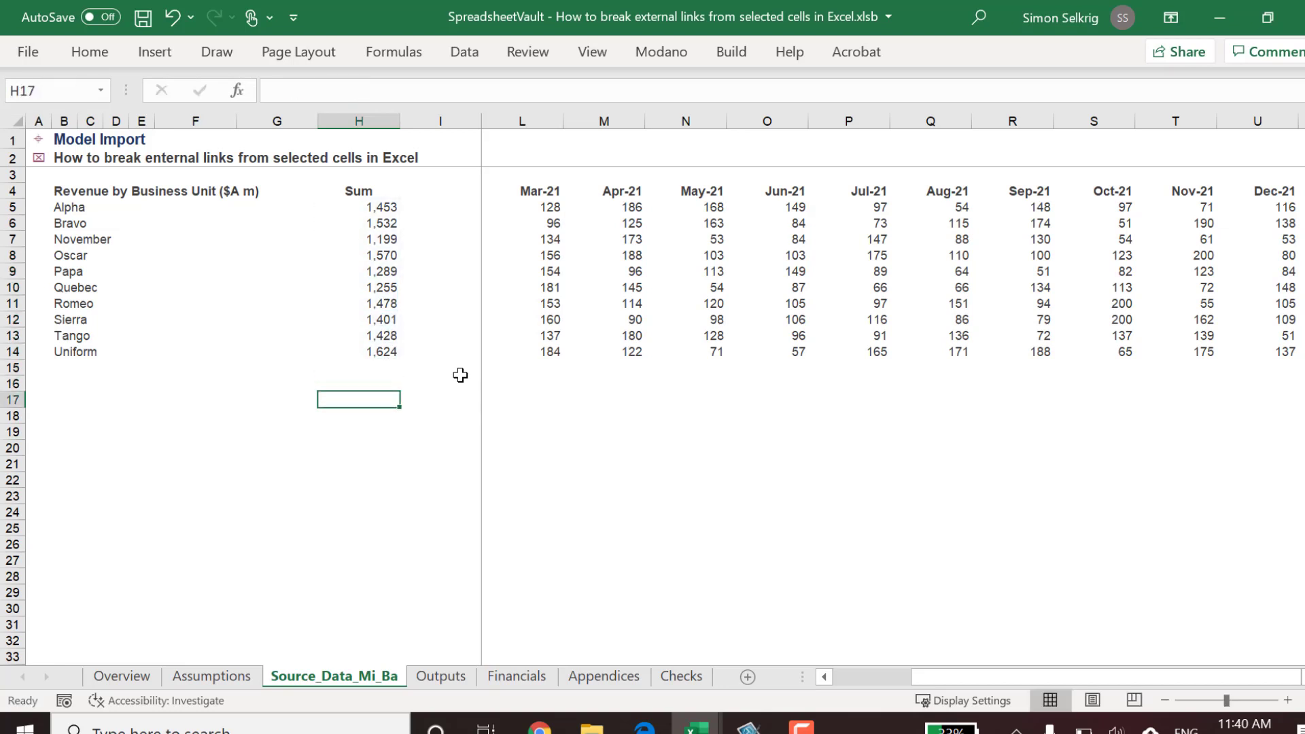
{"action": "key", "text": "Up"}
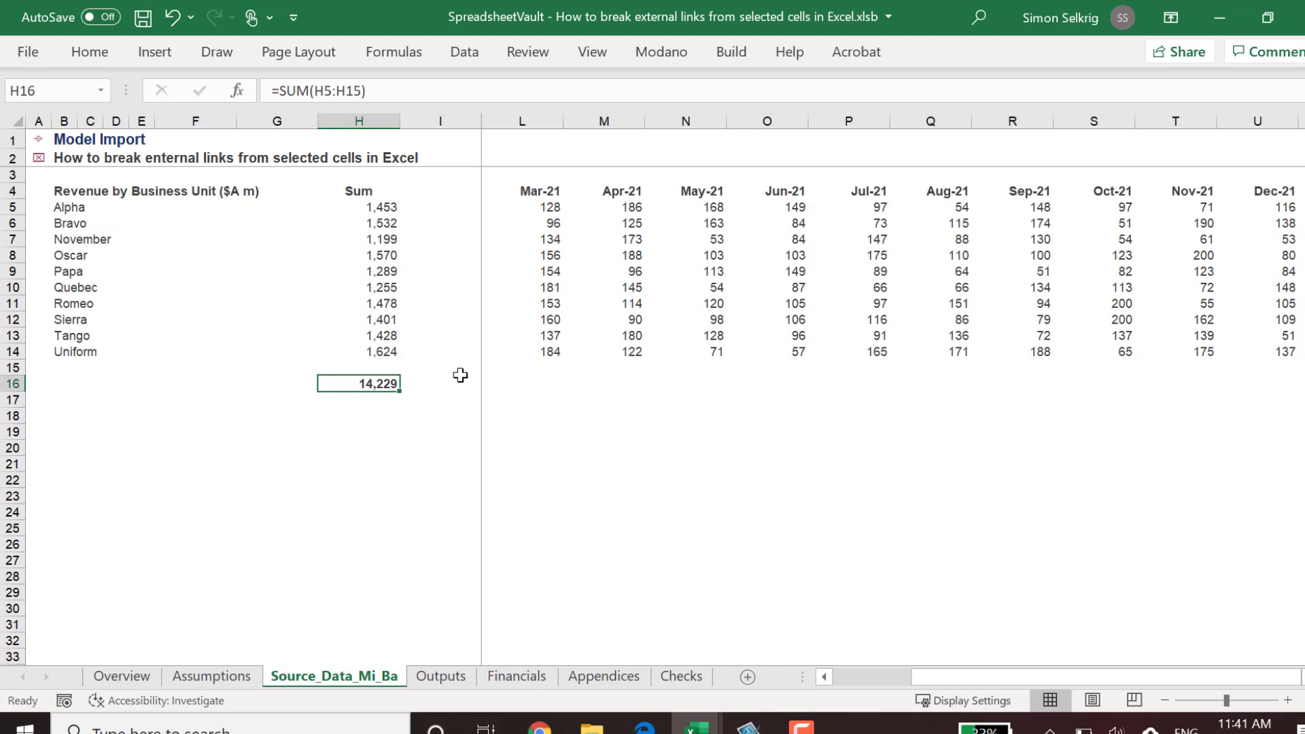
Step: Put a top border line above the H16 grand total
{"action": "left_click", "coordinate": [90, 53]}
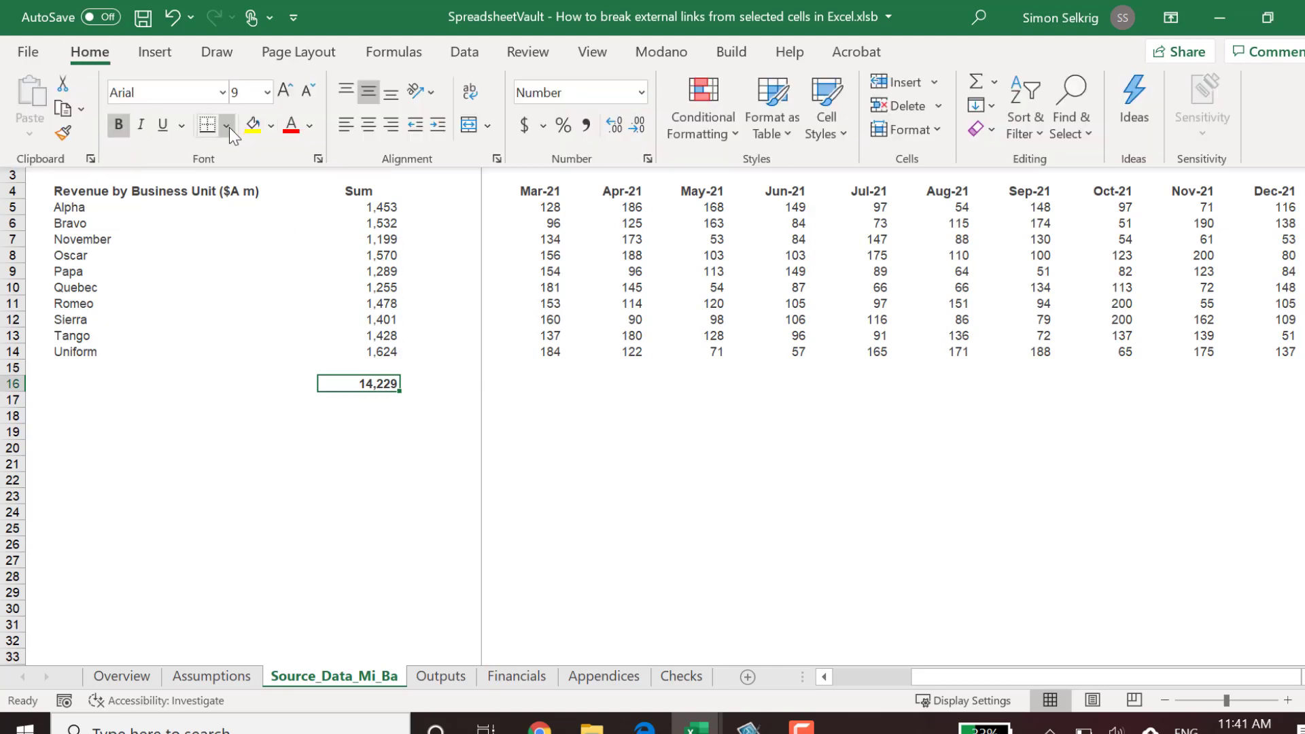
{"action": "left_click", "coordinate": [227, 125]}
{"action": "left_click", "coordinate": [241, 211]}
{"action": "left_click", "coordinate": [394, 387]}
Step: AutoSum the March total of 1,483 in L16 and fill it across to December
{"action": "left_click", "coordinate": [495, 386]}
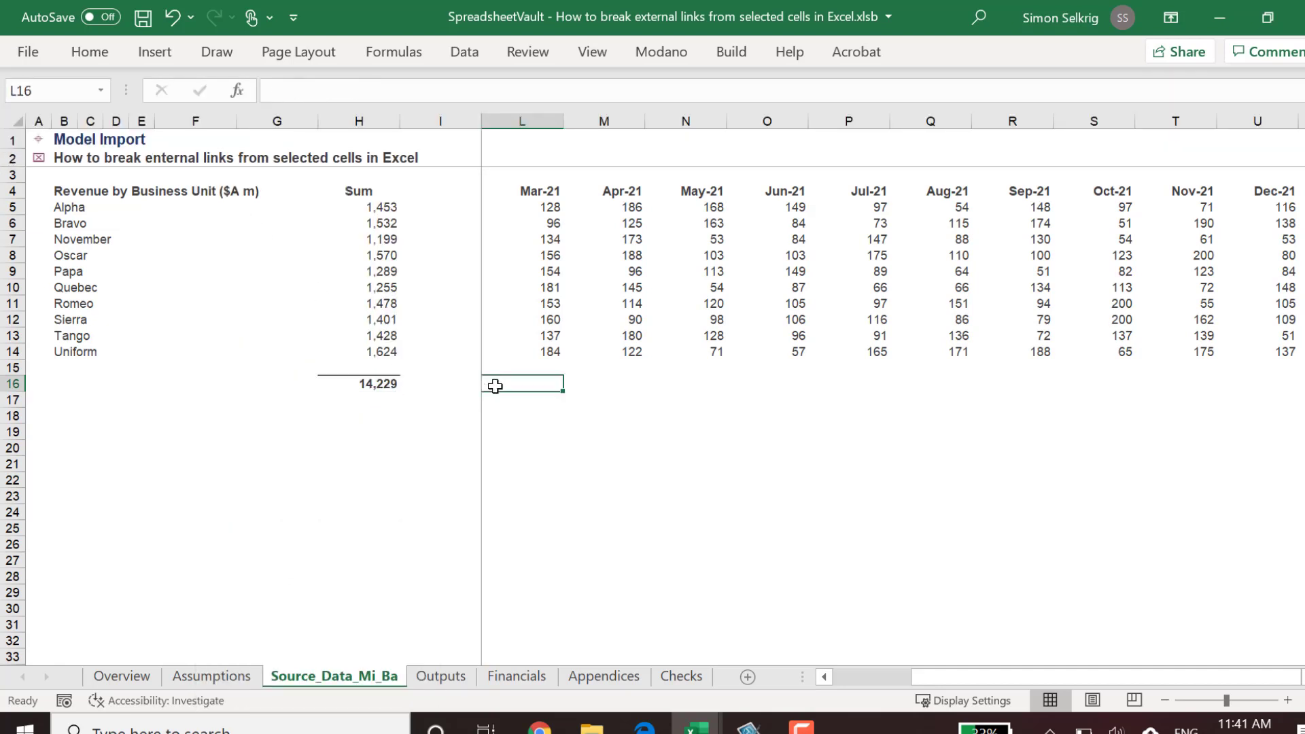
{"action": "key", "text": "alt+equal"}
{"action": "key", "text": "Return"}
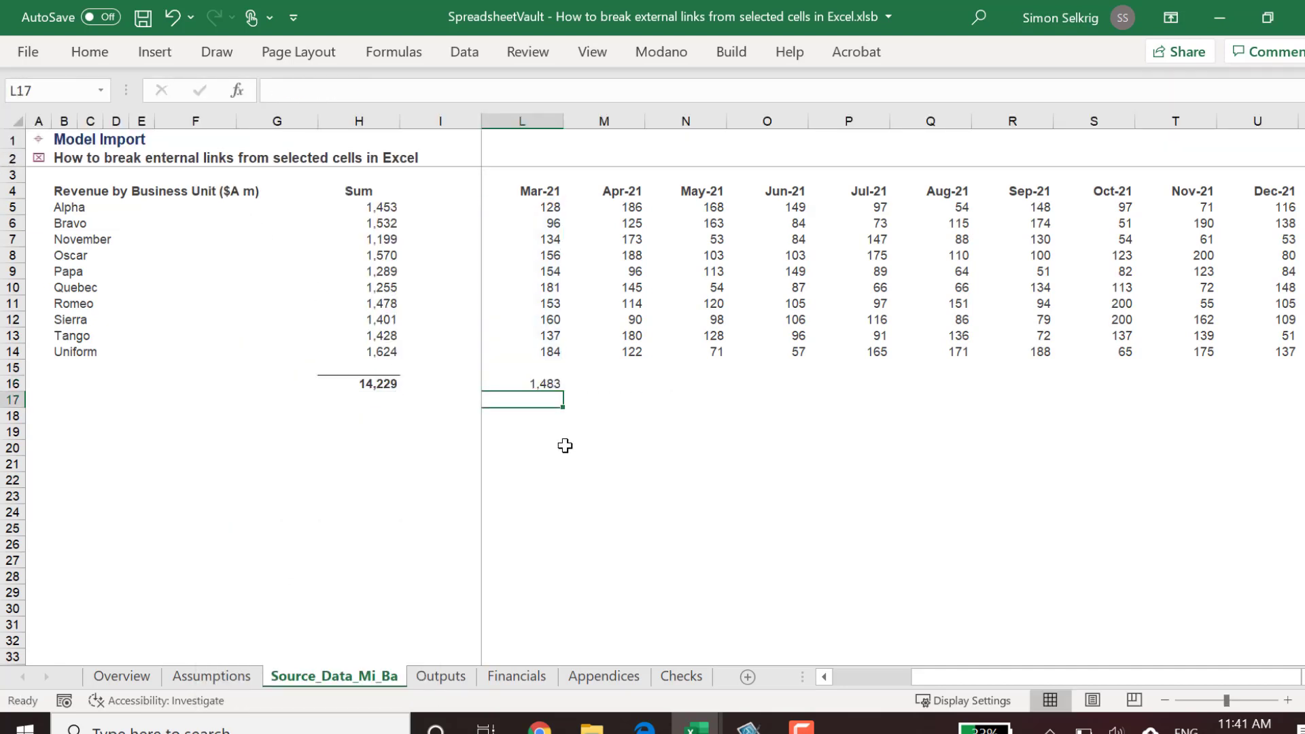
{"action": "key", "text": "Up"}
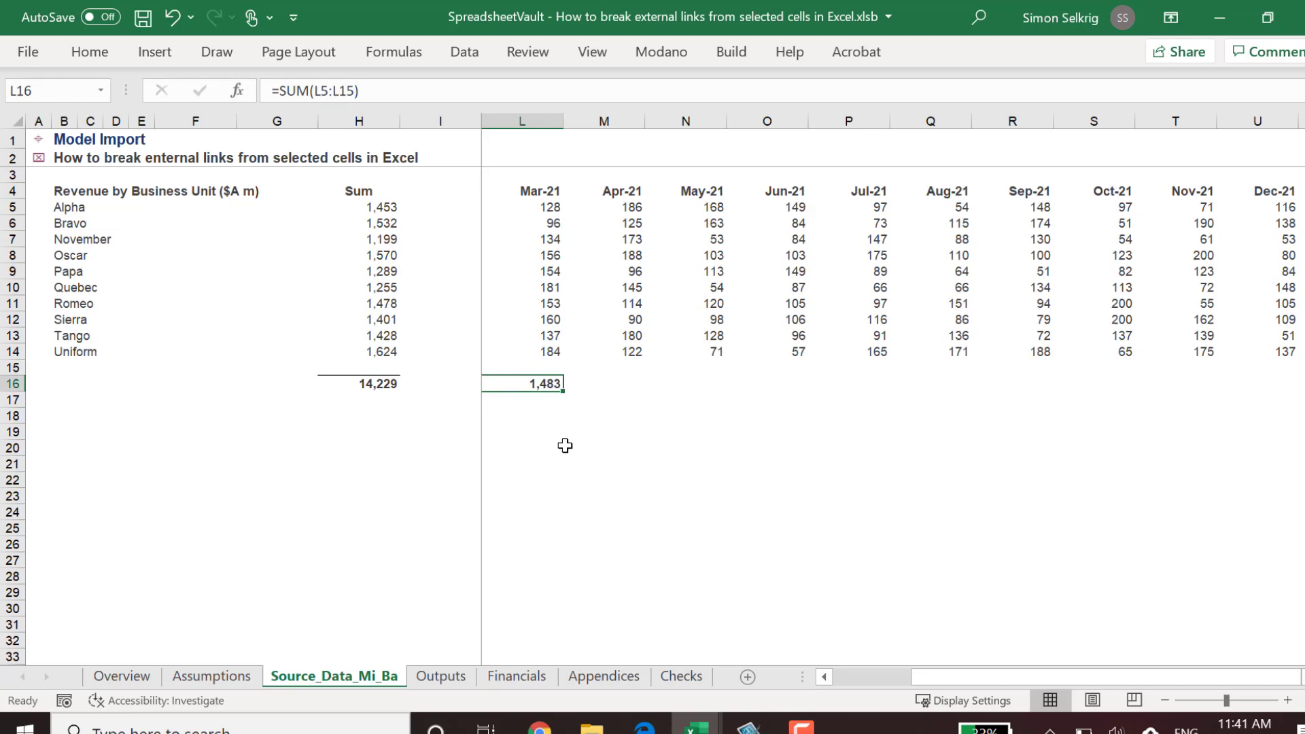
{"action": "left_click", "coordinate": [90, 51]}
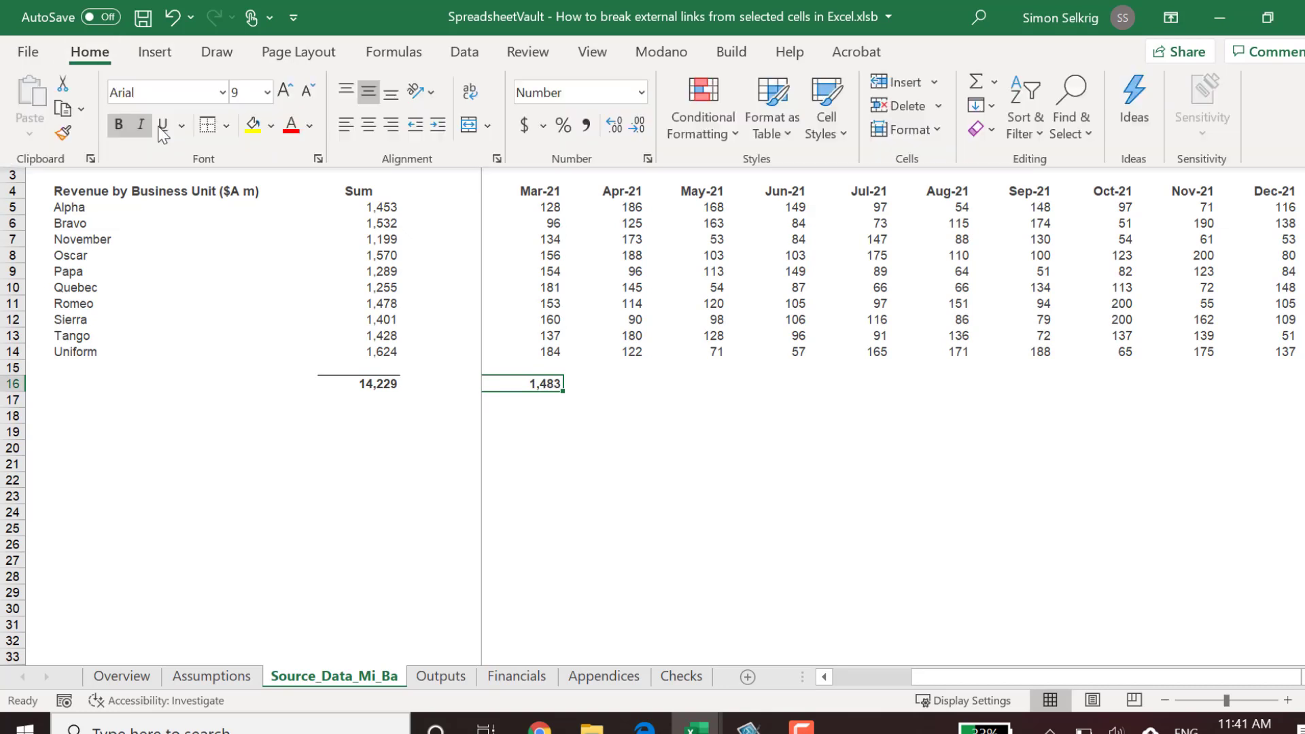
{"action": "left_click", "coordinate": [521, 384]}
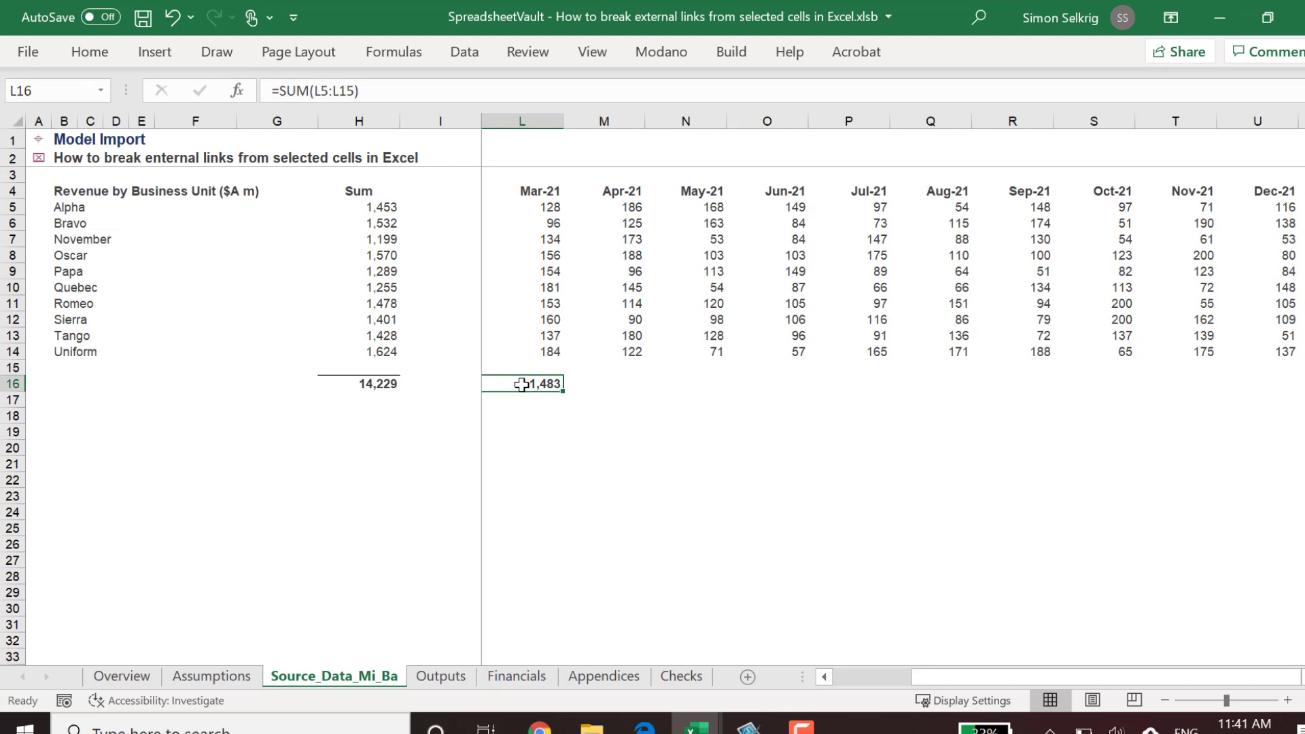
{"action": "key", "text": "shift+Right"}
{"action": "key", "text": "shift+Right"}
{"action": "key", "text": "shift+Right"}
{"action": "key", "text": "shift+Right"}
{"action": "key", "text": "shift+Right"}
{"action": "key", "text": "shift+Right"}
{"action": "key", "text": "shift+Right"}
{"action": "key", "text": "shift+Right"}
{"action": "key", "text": "shift+Right"}
{"action": "key", "text": "shift+Right"}
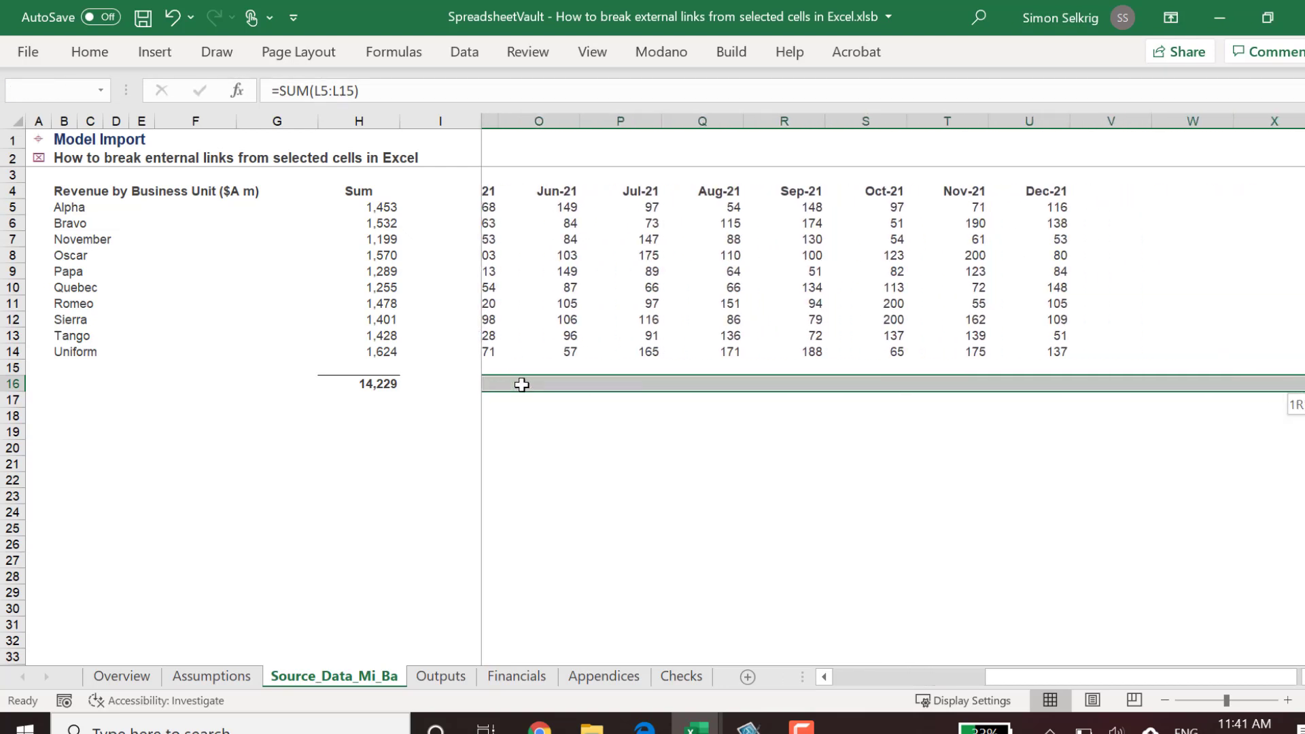
{"action": "key", "text": "shift+Left"}
{"action": "key", "text": "shift+Left"}
{"action": "key", "text": "shift+Left"}
{"action": "key", "text": "shift+Left"}
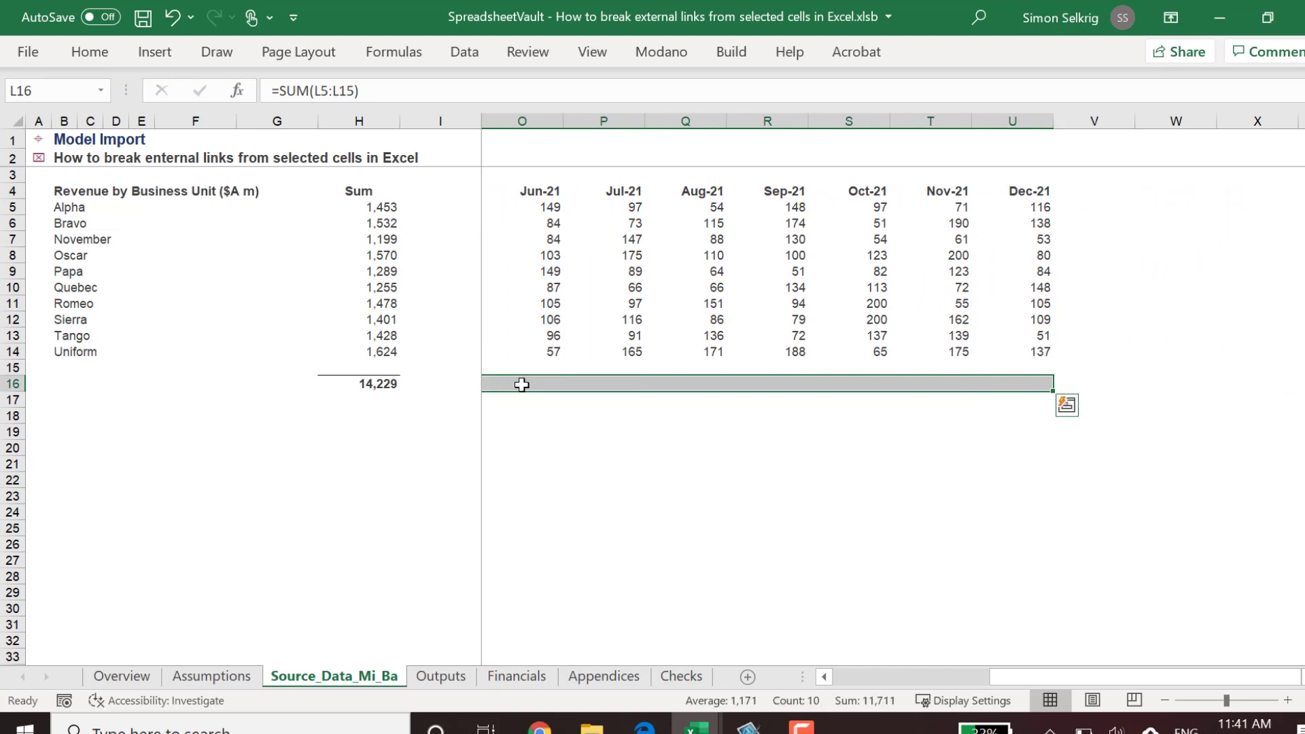
Step: Copy the monthly total formula into January and February, giving 1,327 for January
{"action": "key", "text": "shift+Left"}
{"action": "key", "text": "shift+Left"}
{"action": "key", "text": "shift+Left"}
{"action": "key", "text": "ctrl+c"}
{"action": "key", "text": "Left"}
{"action": "key", "text": "shift+Left"}
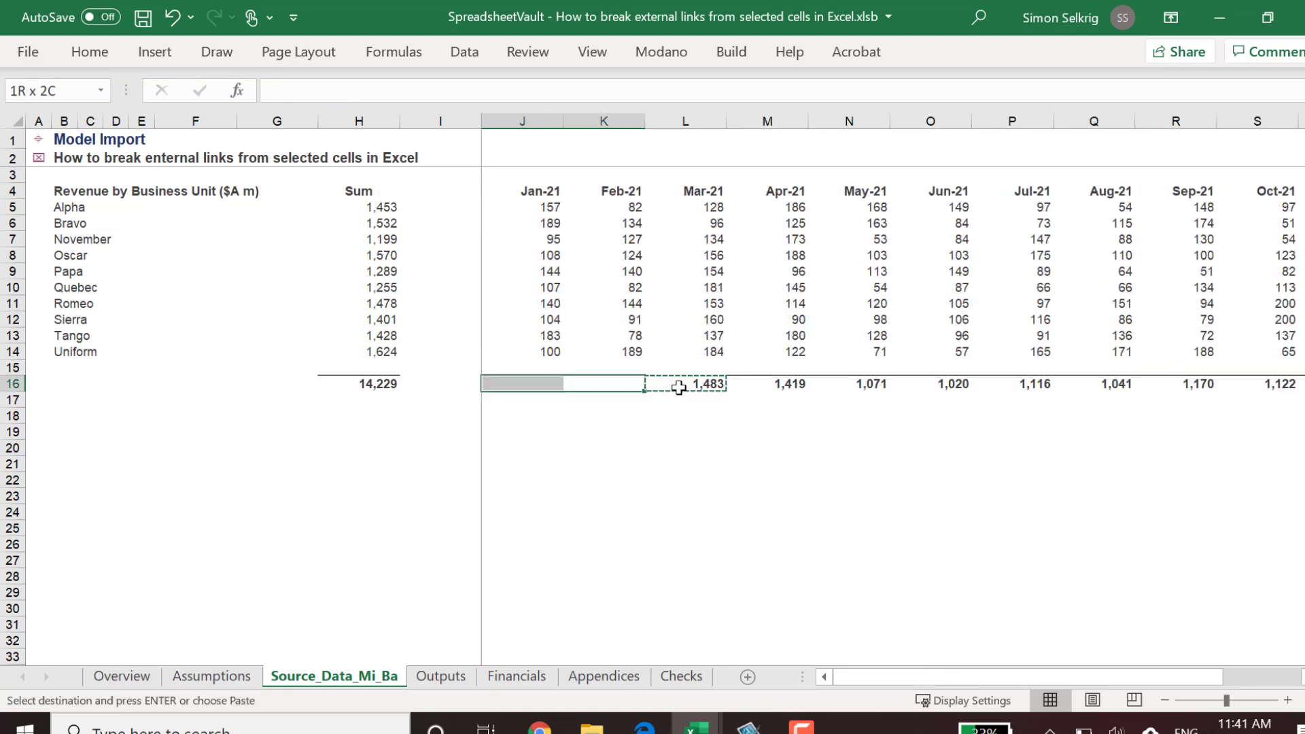
{"action": "key", "text": "ctrl+v"}
{"action": "key", "text": "Left"}
{"action": "key", "text": "Right"}
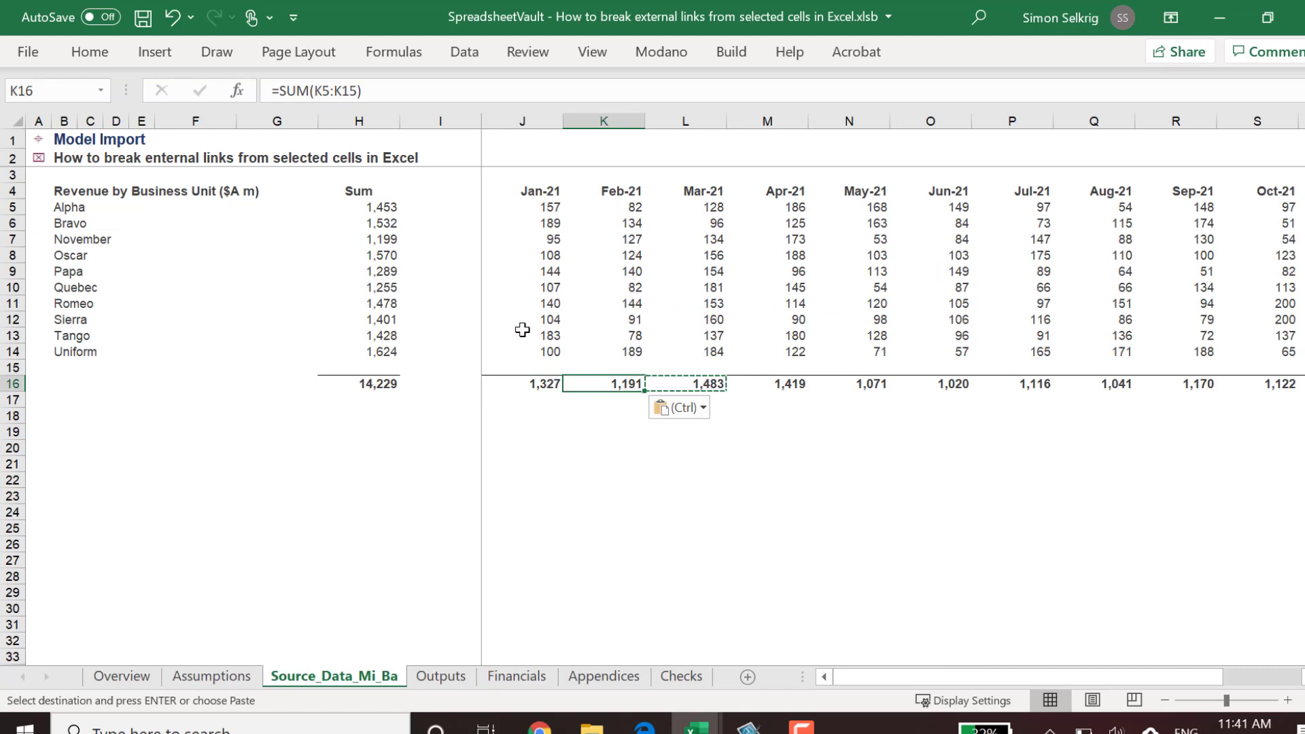
Step: Inspect J7's link formula and review the workbook's external links in Edit Links
{"action": "left_click", "coordinate": [528, 239]}
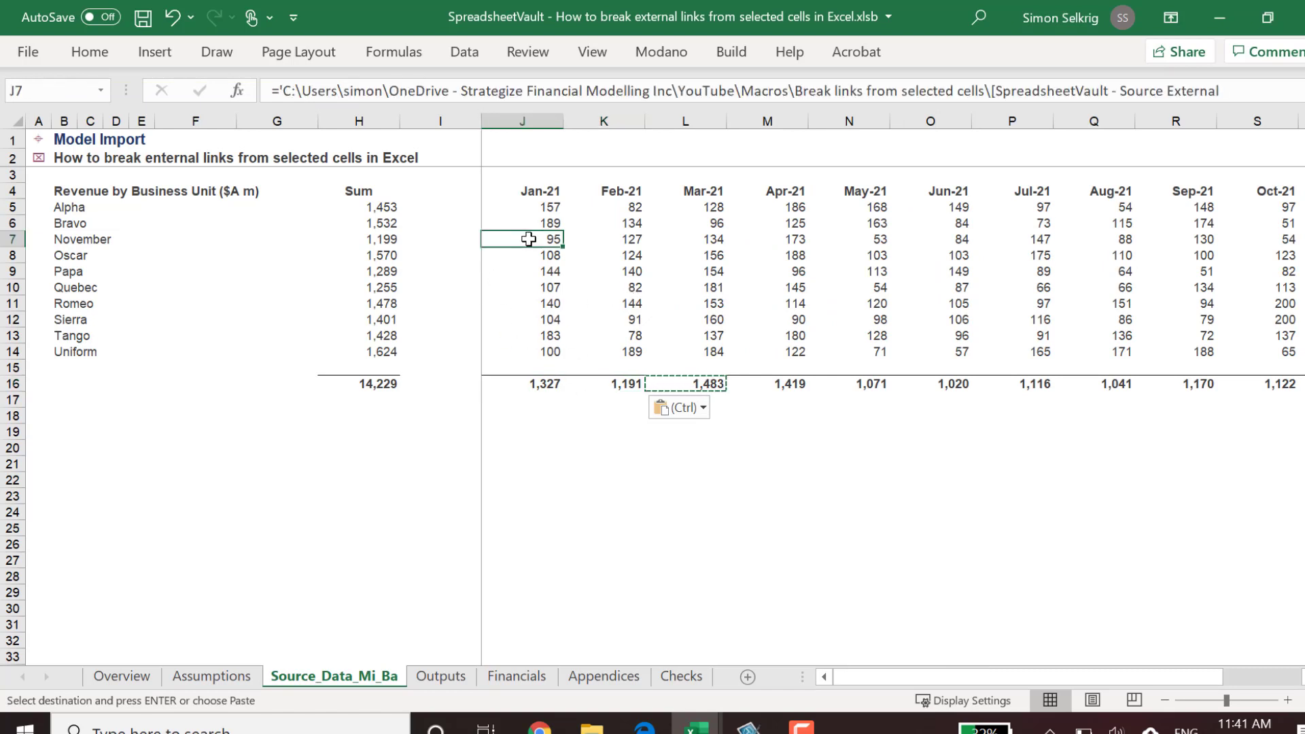
{"action": "left_click", "coordinate": [465, 56]}
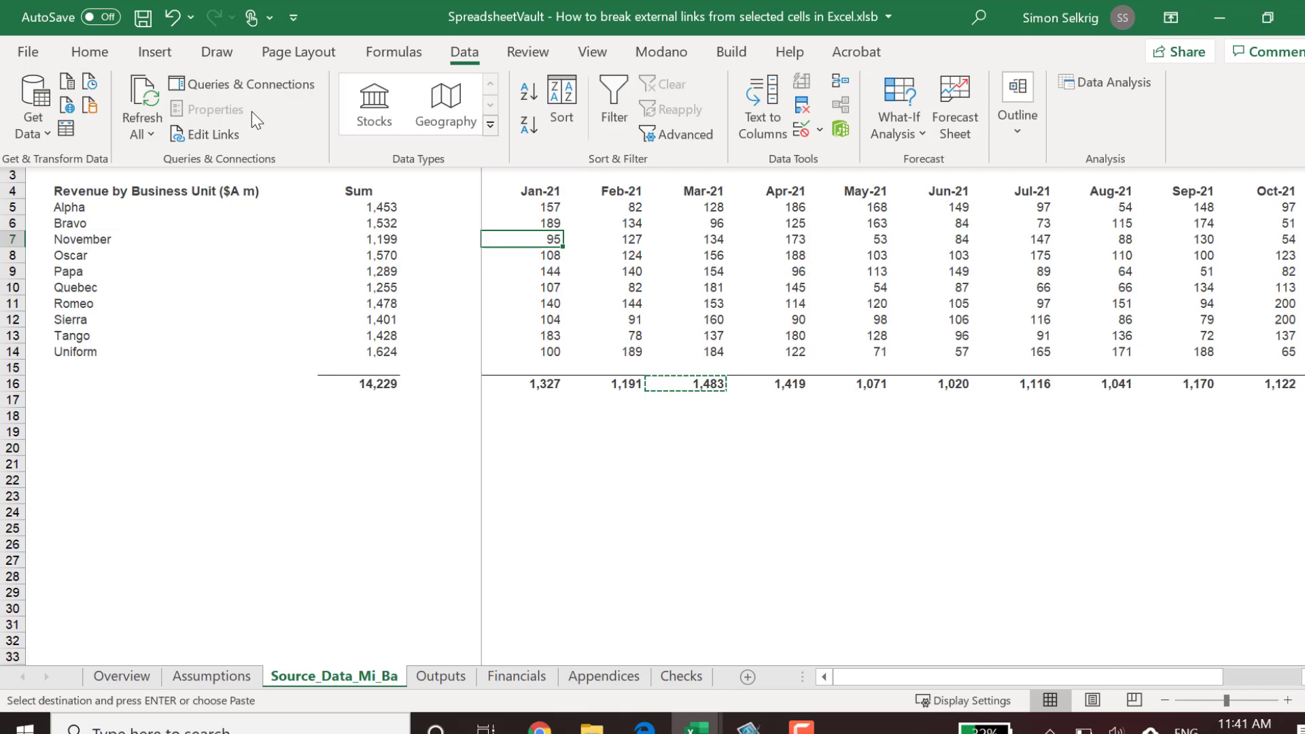
{"action": "left_click", "coordinate": [221, 136]}
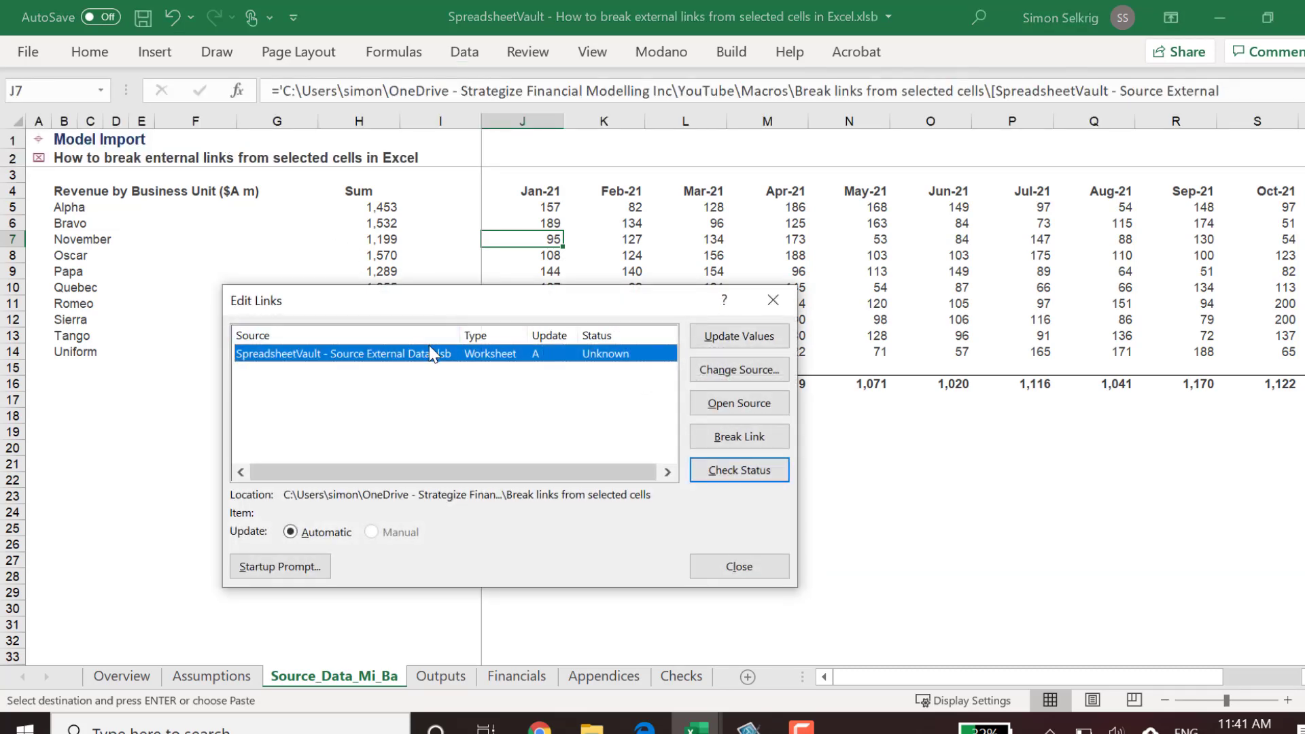
{"action": "key", "text": "Escape"}
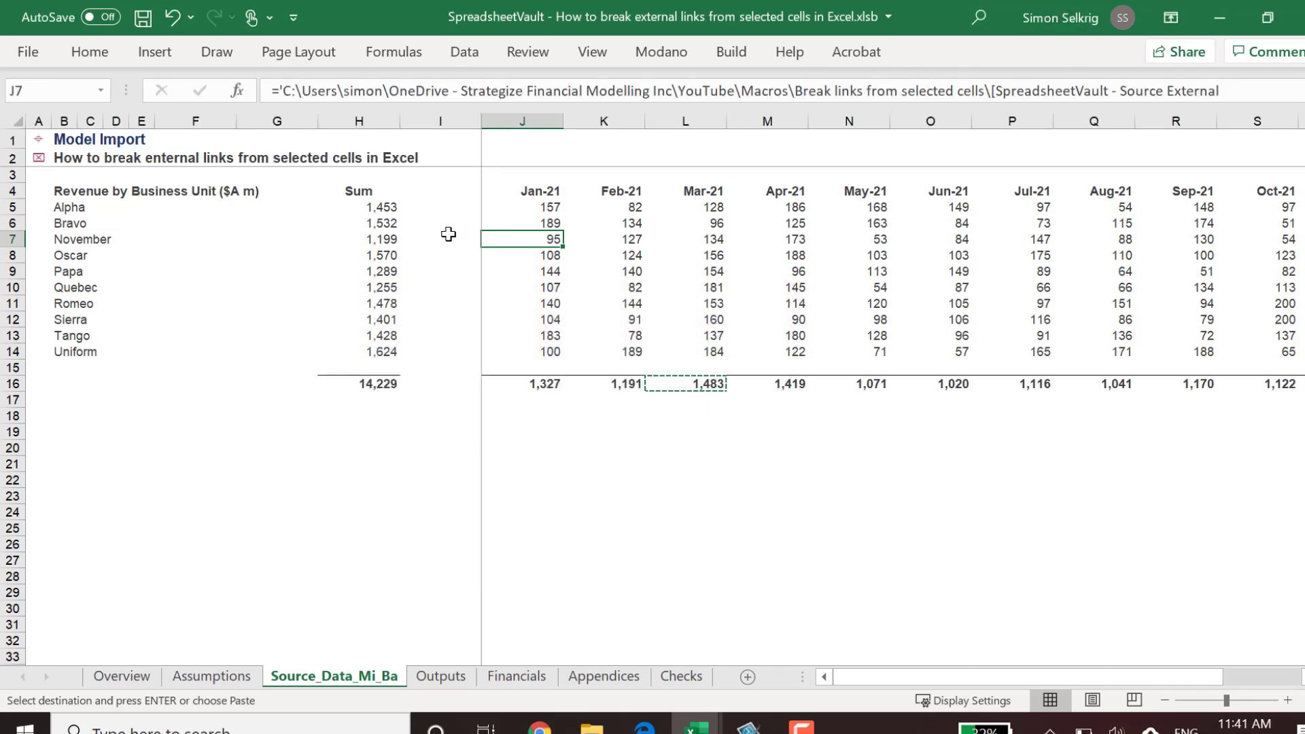
Step: Check the unit names, Jan-21/Feb-21 figures, month headers and total formulas
{"action": "left_click_drag", "start_coordinate": [69, 203], "coordinate": [68, 351]}
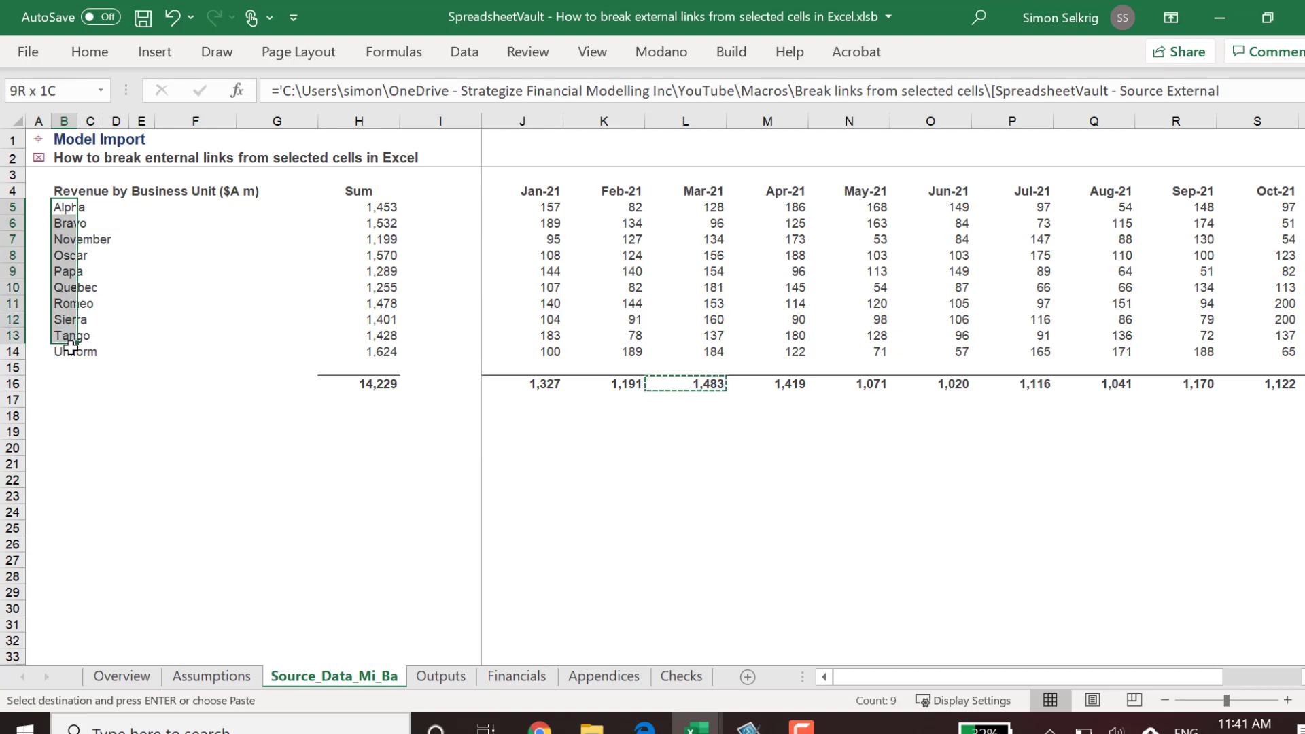
{"action": "left_click_drag", "start_coordinate": [528, 206], "coordinate": [601, 351]}
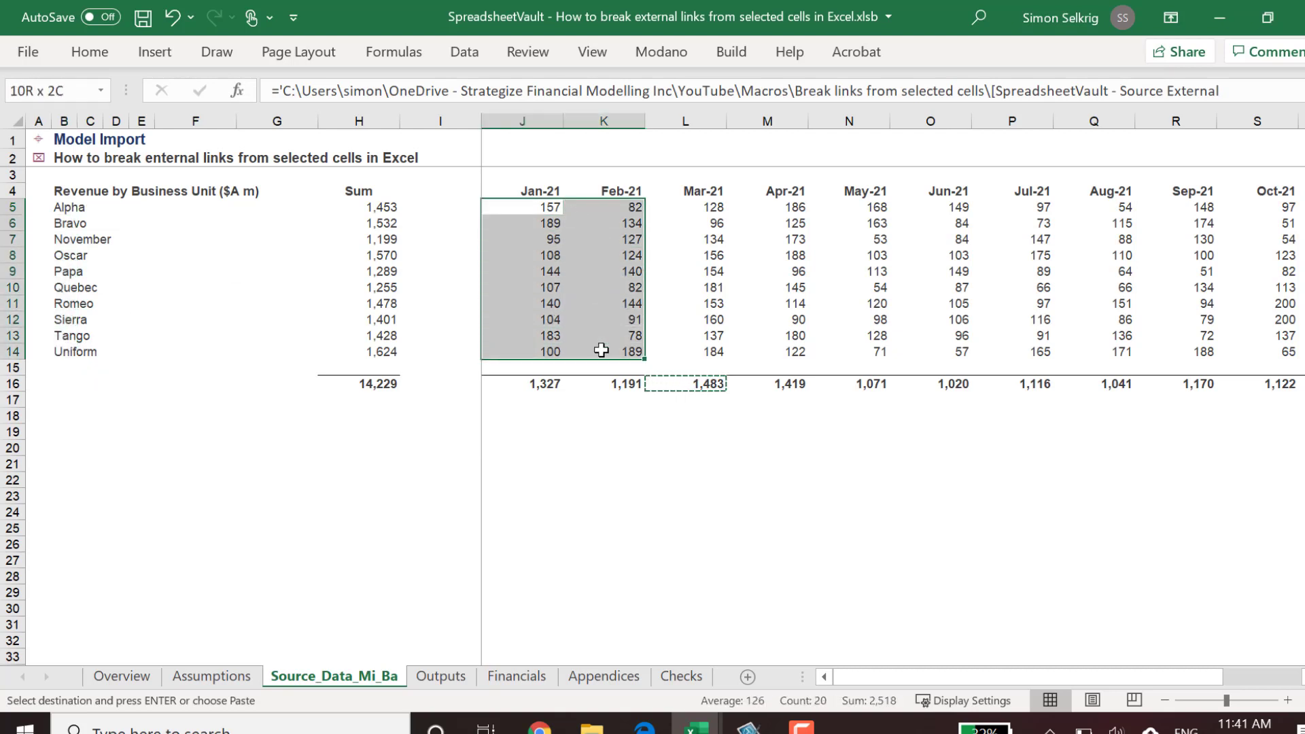
{"action": "left_click", "coordinate": [521, 193]}
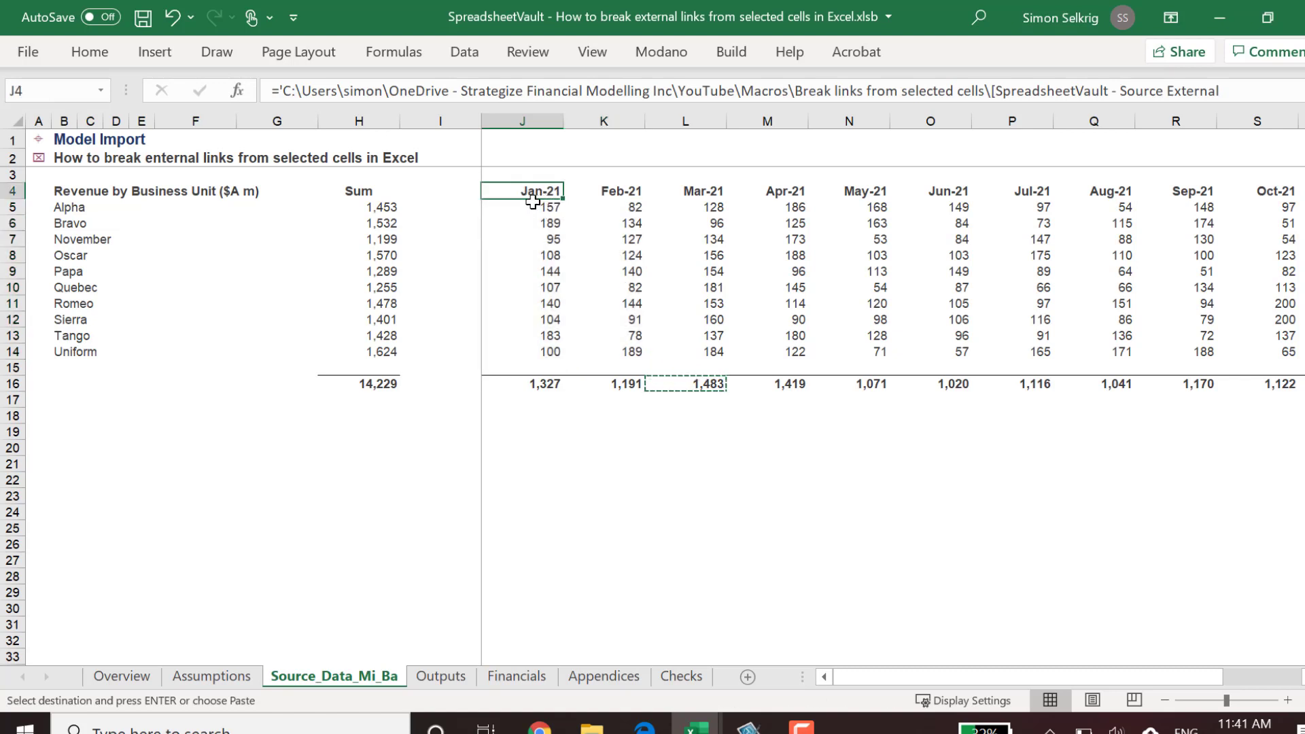
{"action": "left_click", "coordinate": [707, 189]}
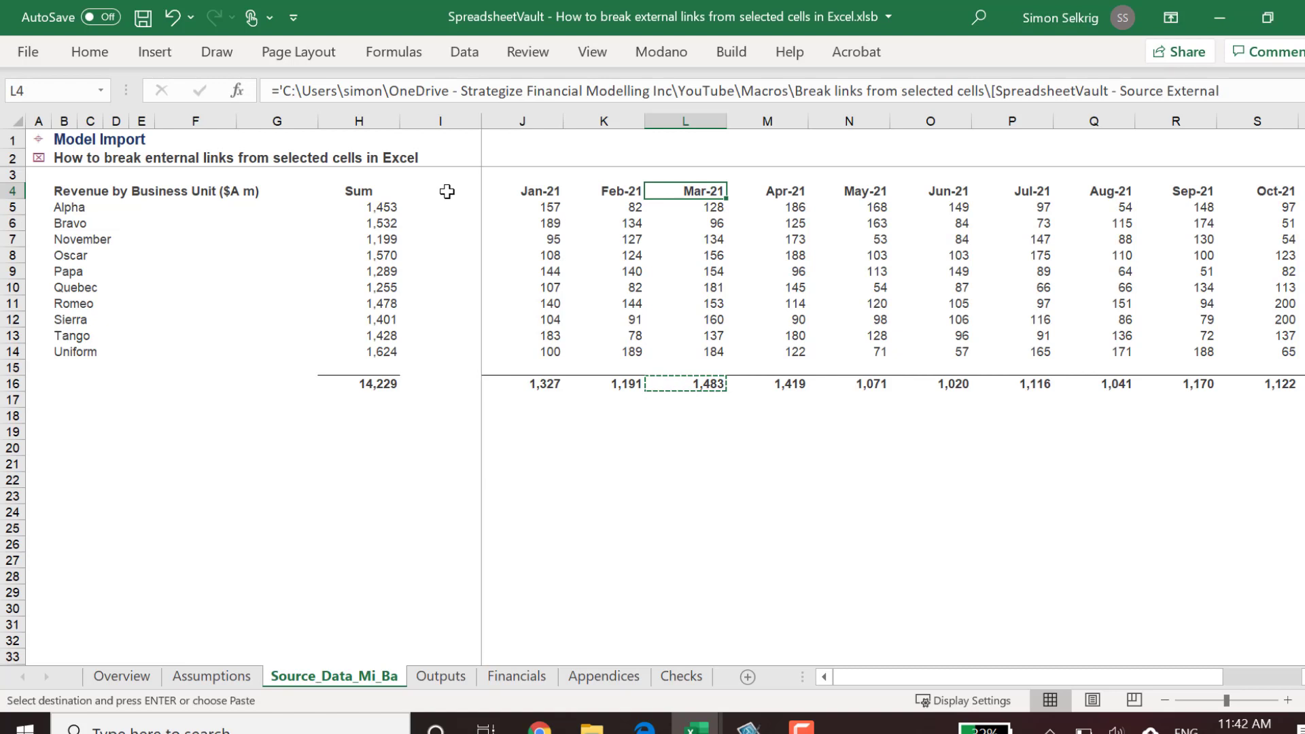
{"action": "left_click", "coordinate": [520, 192]}
{"action": "left_click", "coordinate": [516, 388]}
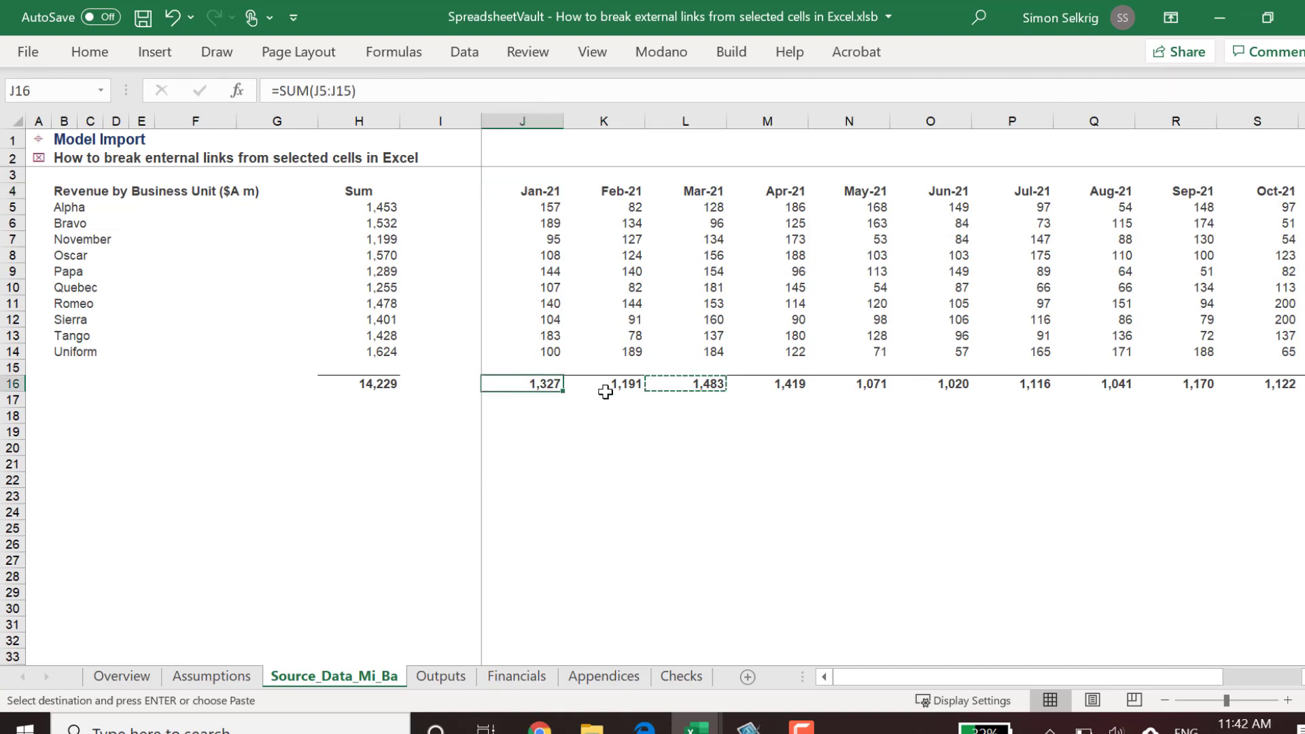
{"action": "left_click", "coordinate": [606, 394]}
{"action": "left_click", "coordinate": [363, 219]}
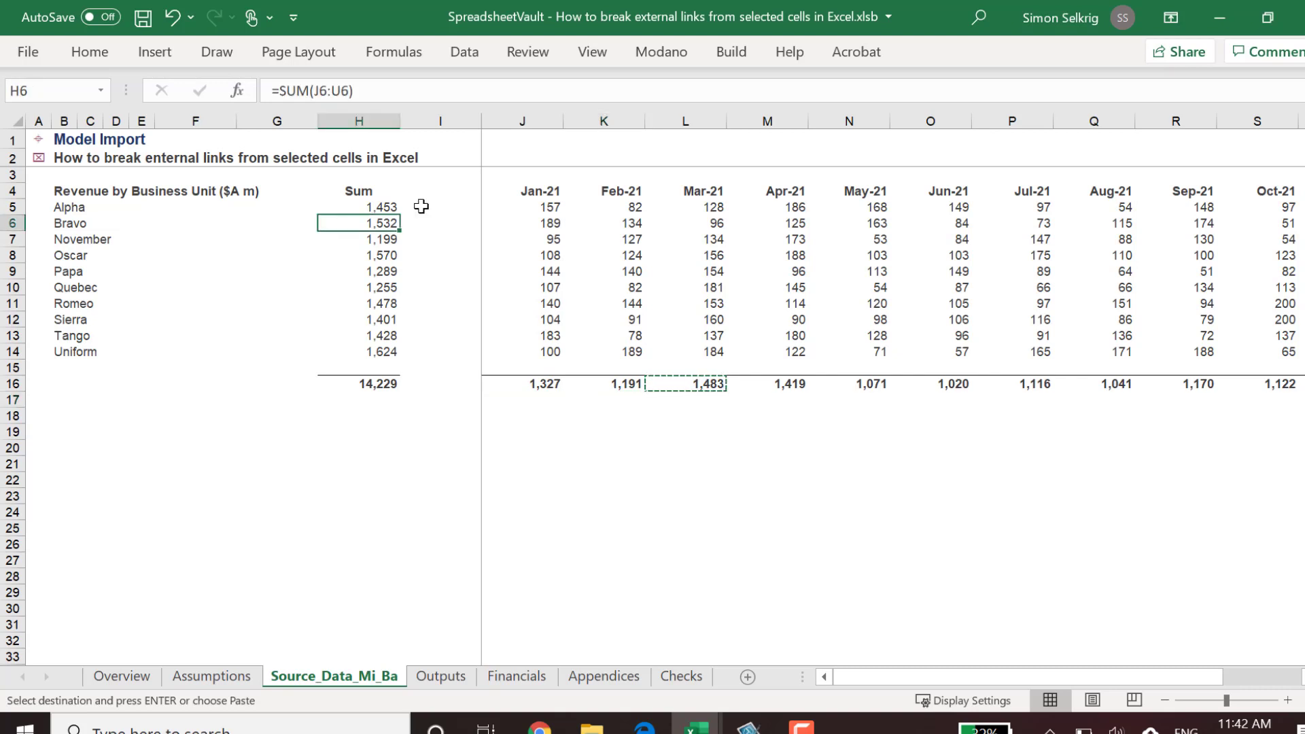
{"action": "left_click_drag", "start_coordinate": [527, 185], "coordinate": [607, 384]}
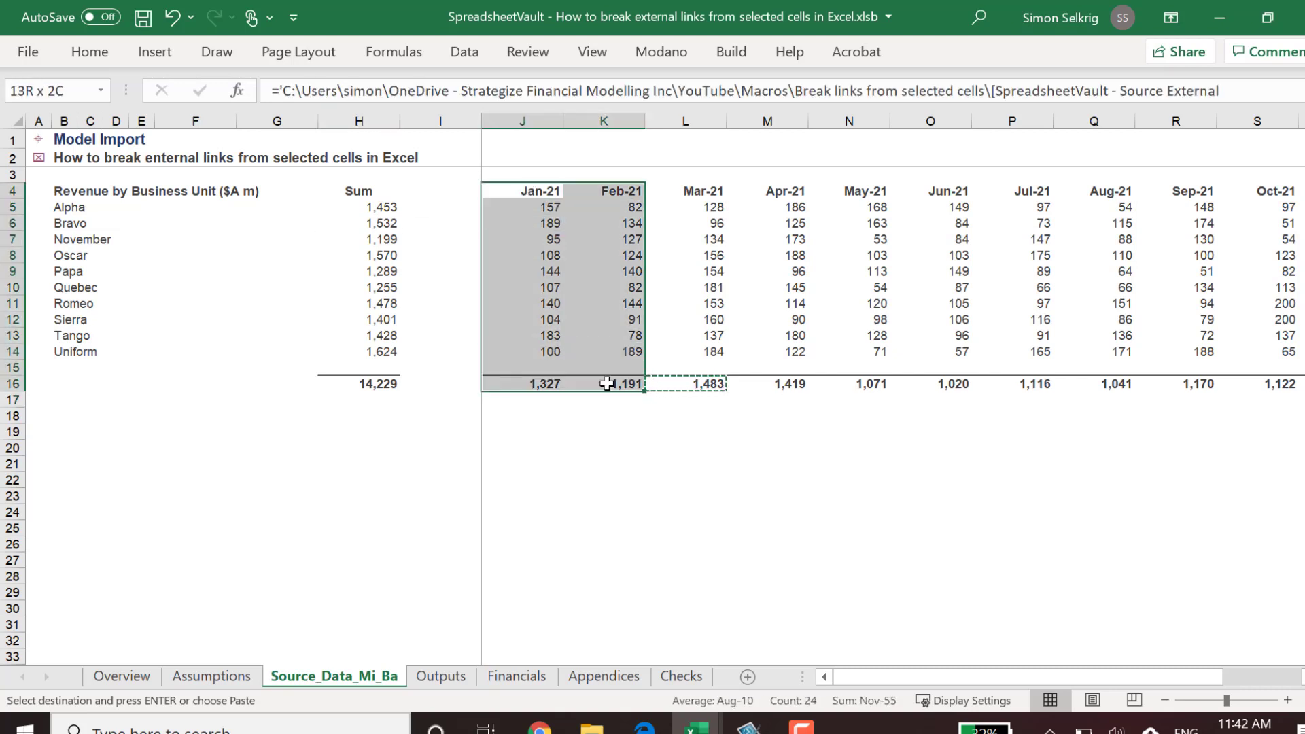
Step: Begin a new formula with = in B18 to link to the source workbook
{"action": "left_click", "coordinate": [59, 416]}
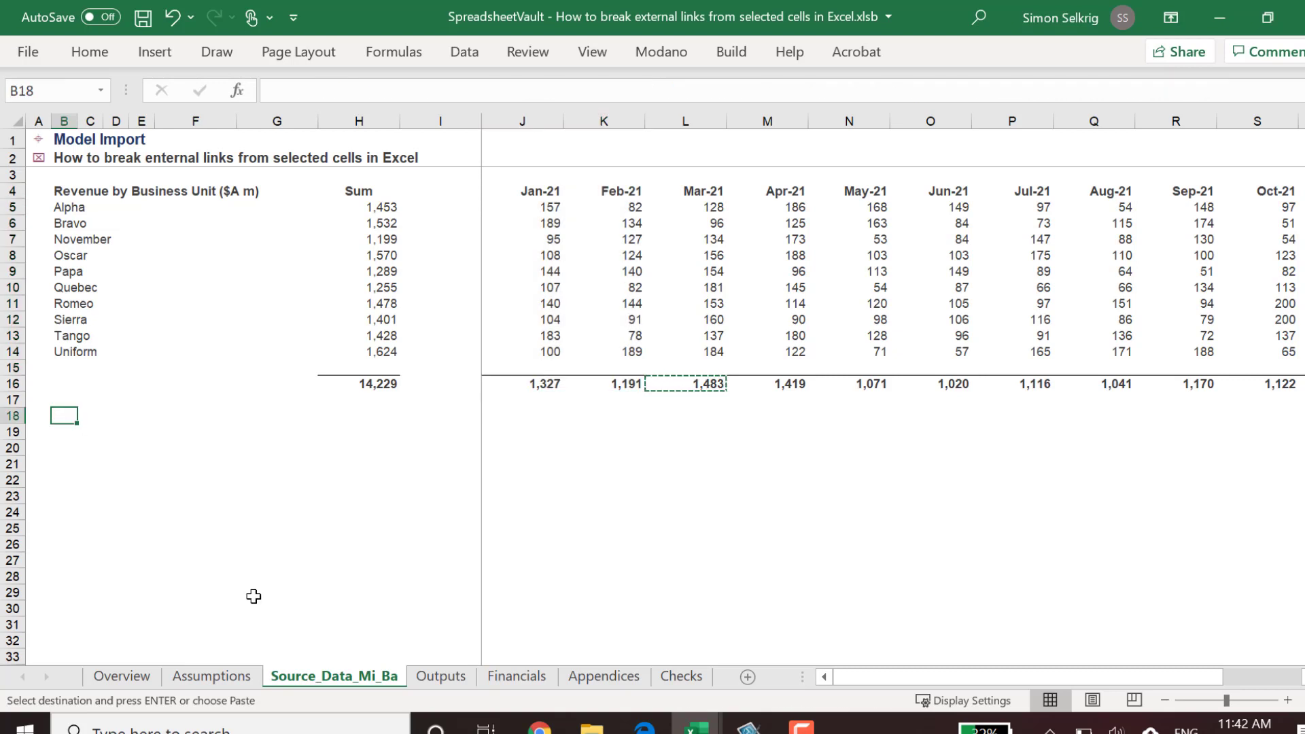
{"action": "type", "text": "="}
{"action": "left_click", "coordinate": [698, 726]}
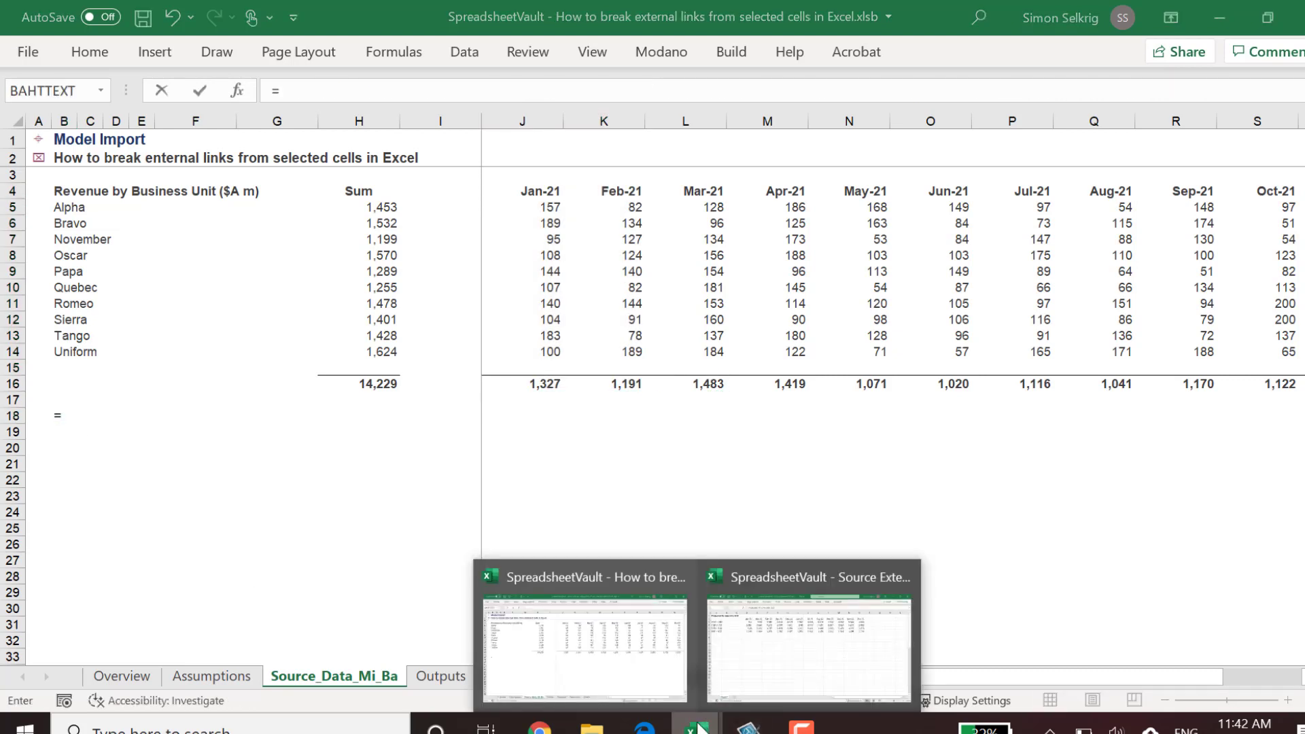
Step: Link B19 to the source FX workbook's AUD > USD label as a relative reference
{"action": "left_click", "coordinate": [549, 620]}
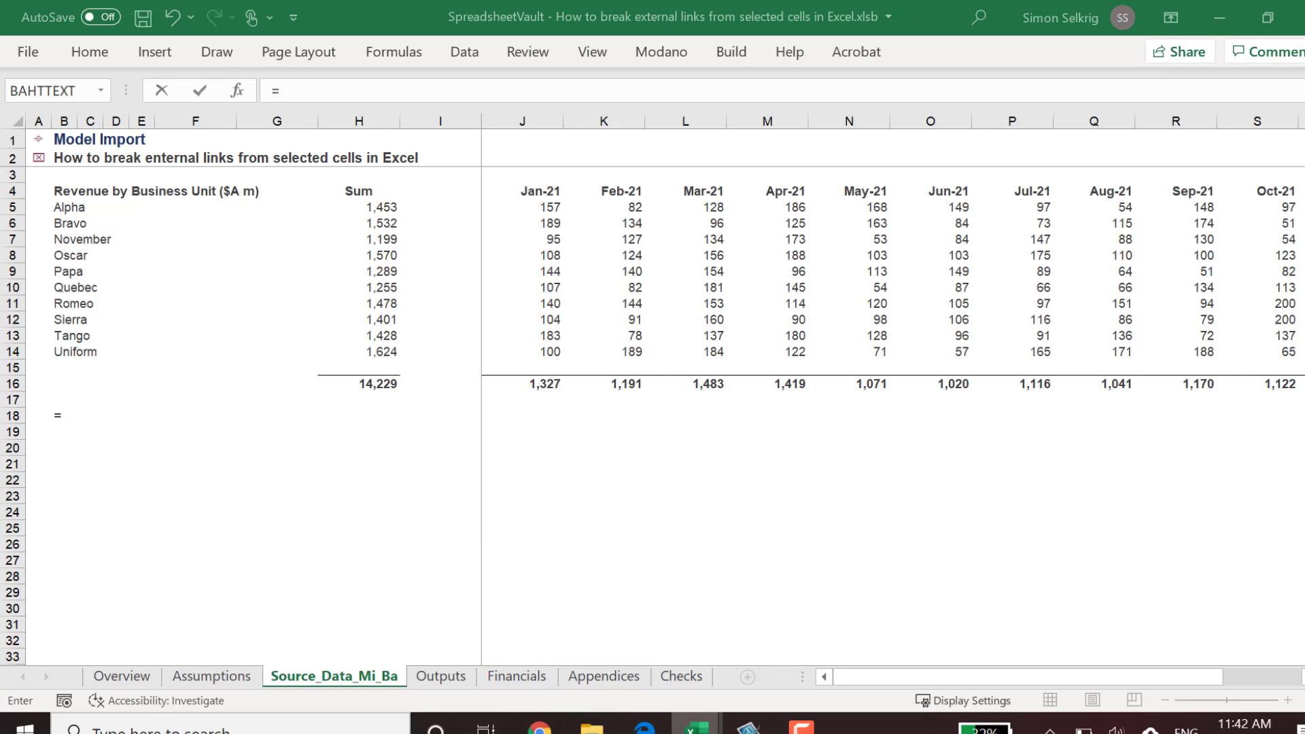
{"action": "mouse_move", "coordinate": [695, 725]}
{"action": "left_click", "coordinate": [778, 639]}
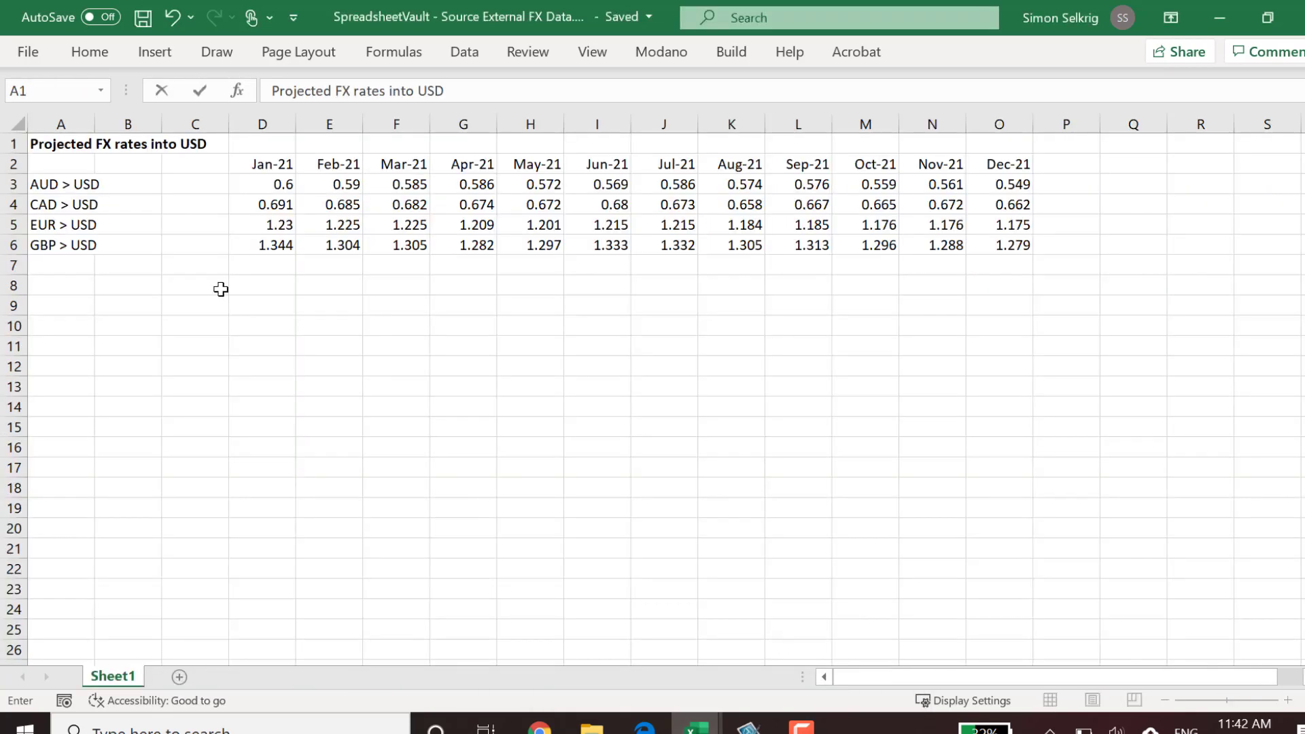
{"action": "left_click", "coordinate": [51, 188]}
{"action": "key", "text": "ctrl+Return"}
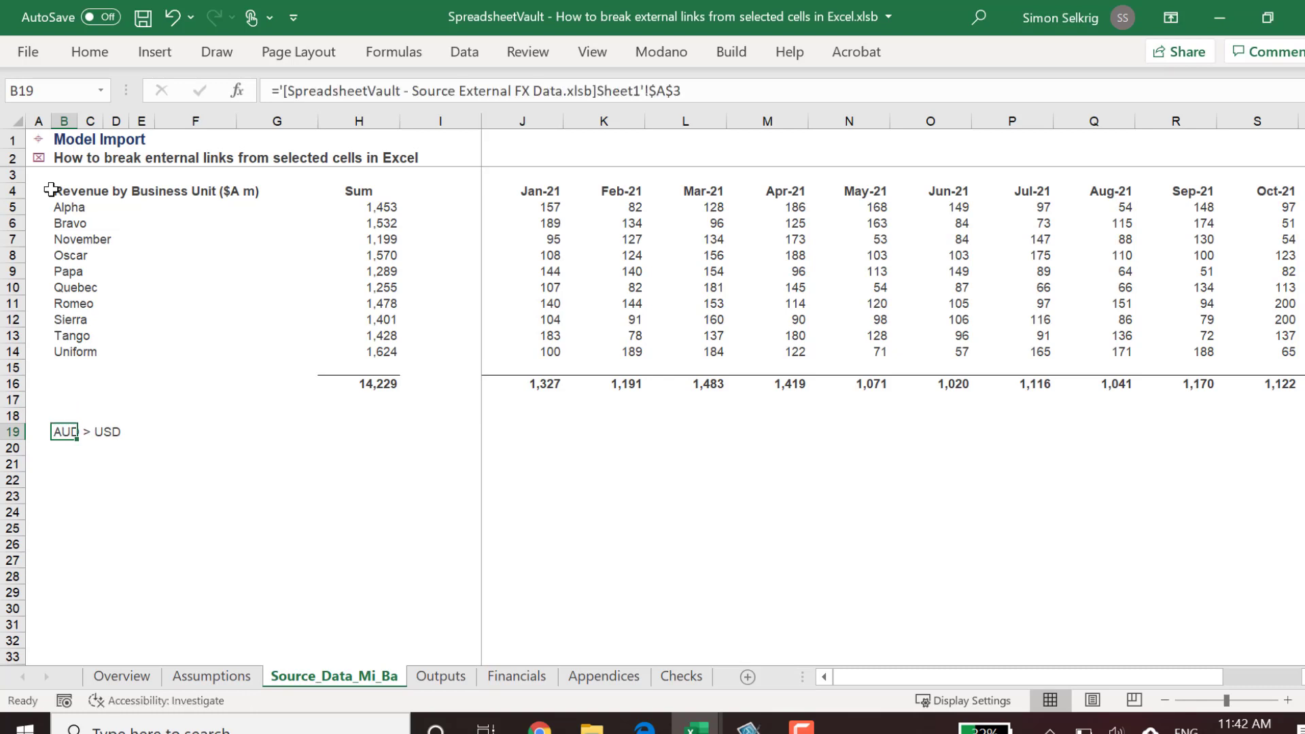
{"action": "left_click", "coordinate": [687, 90]}
{"action": "key", "text": "F4"}
{"action": "key", "text": "F4"}
{"action": "key", "text": "F4"}
{"action": "key", "text": "Return"}
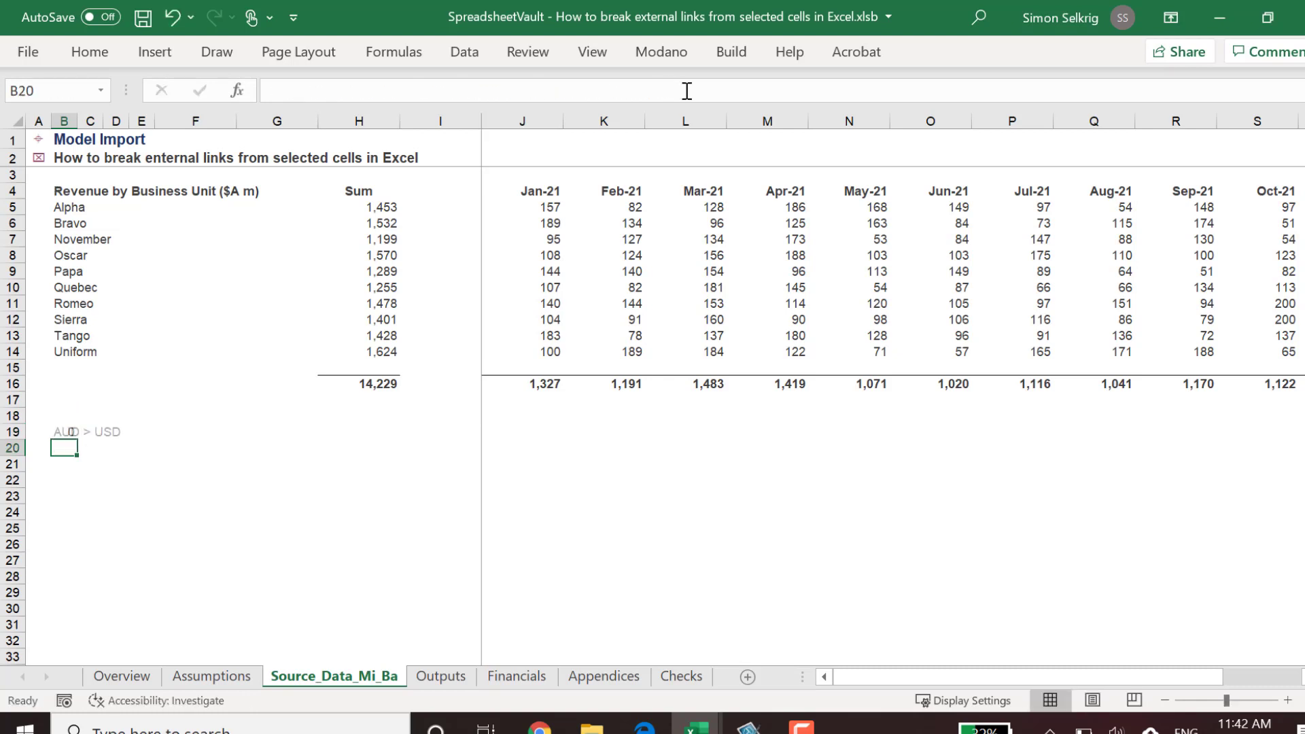
{"action": "key", "text": "Up"}
Step: Link B18 to the source workbook's Projected FX rates title
{"action": "type", "text": "="}
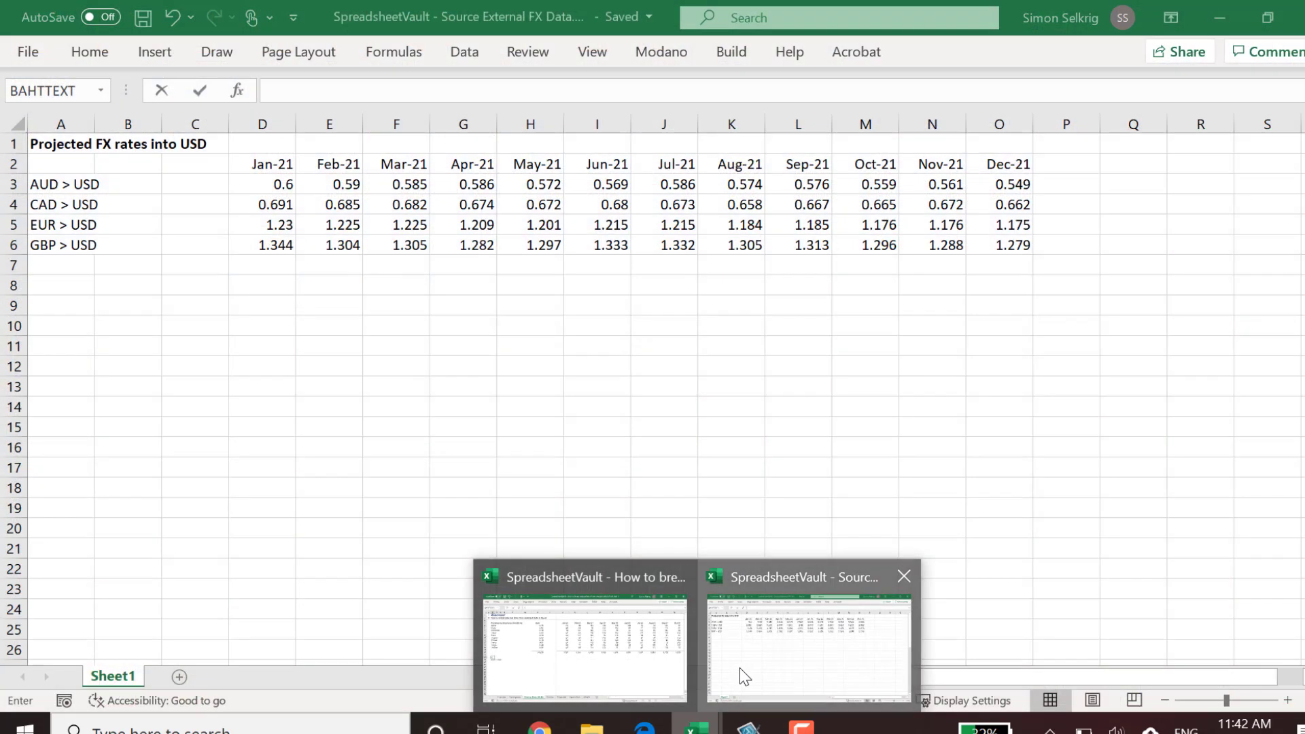
{"action": "left_click", "coordinate": [739, 668]}
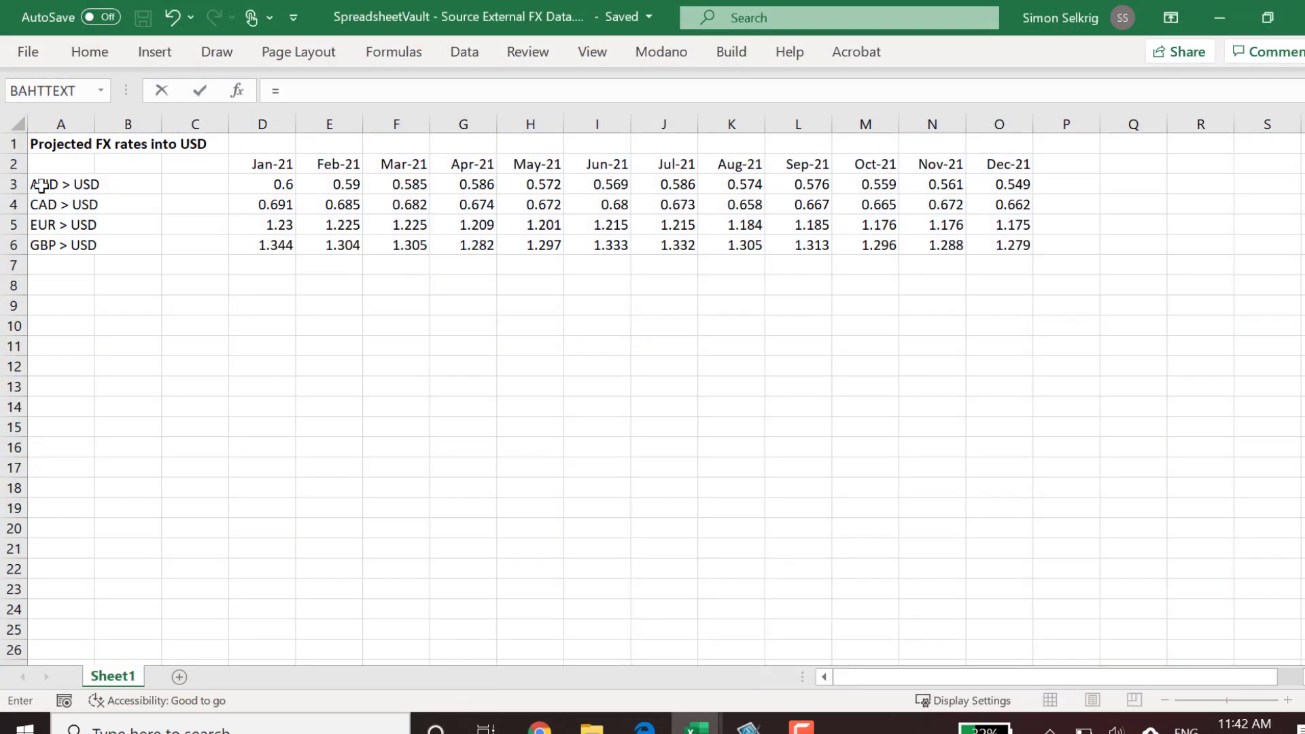
{"action": "left_click", "coordinate": [38, 144]}
{"action": "key", "text": "ctrl+Tab"}
{"action": "key", "text": "ctrl+Return"}
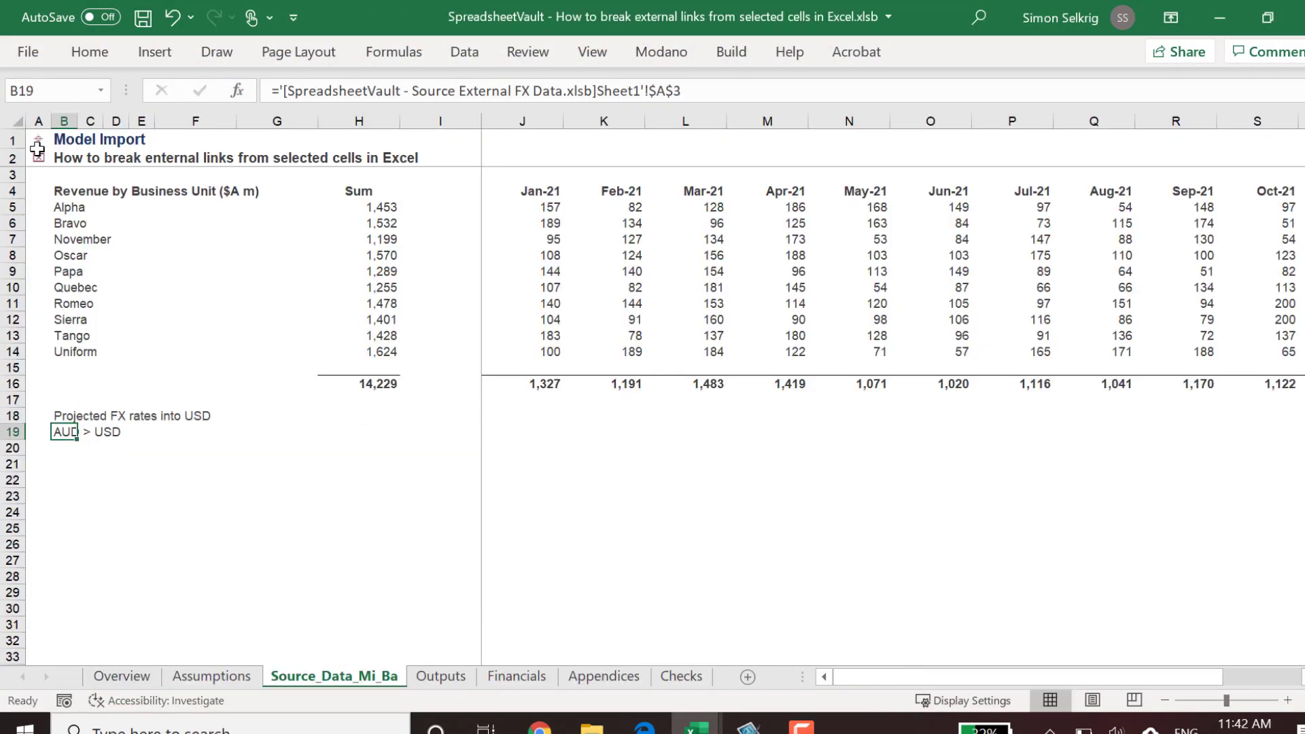
Step: Link J19 to the January AUD > USD rate of 0.6 in the source's D3, column unlocked
{"action": "key", "text": "Down"}
{"action": "key", "text": "Right"}
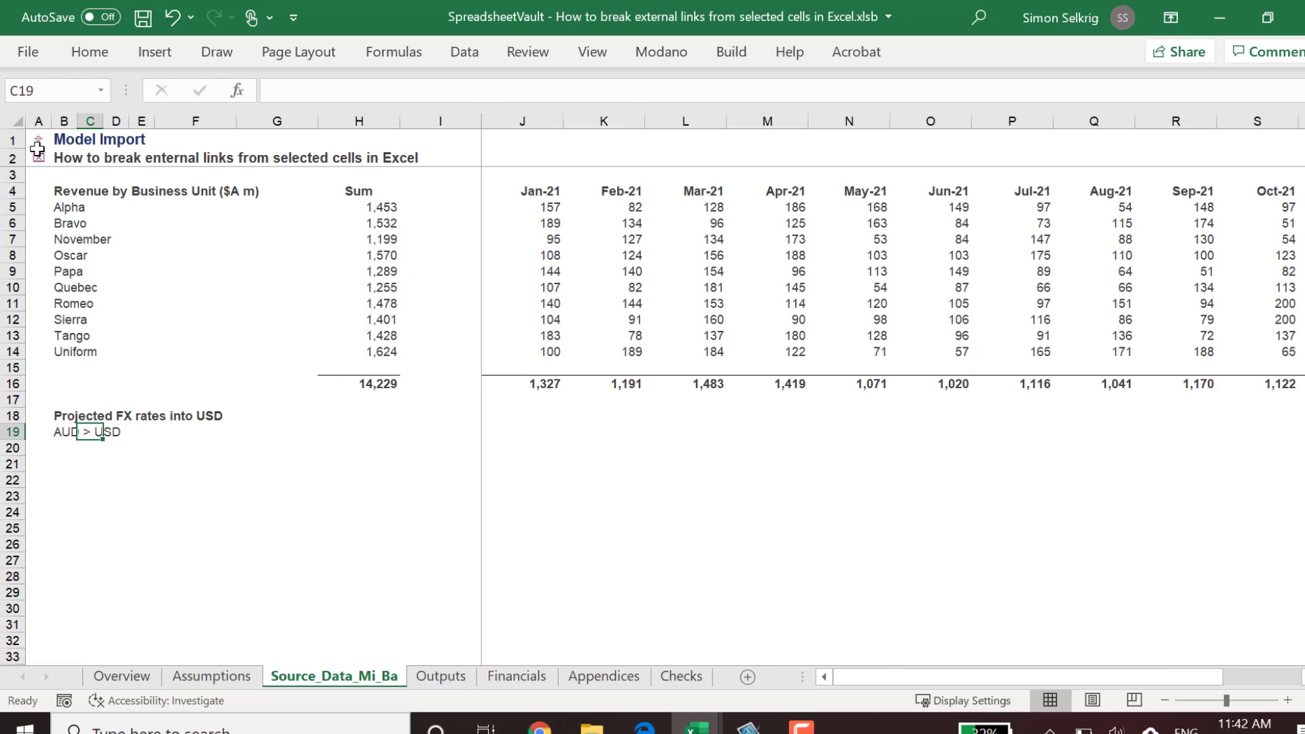
{"action": "key", "text": "Right"}
{"action": "key", "text": "Right"}
{"action": "key", "text": "Right"}
{"action": "key", "text": "Right"}
{"action": "key", "text": "Right"}
{"action": "key", "text": "Right"}
{"action": "key", "text": "Right"}
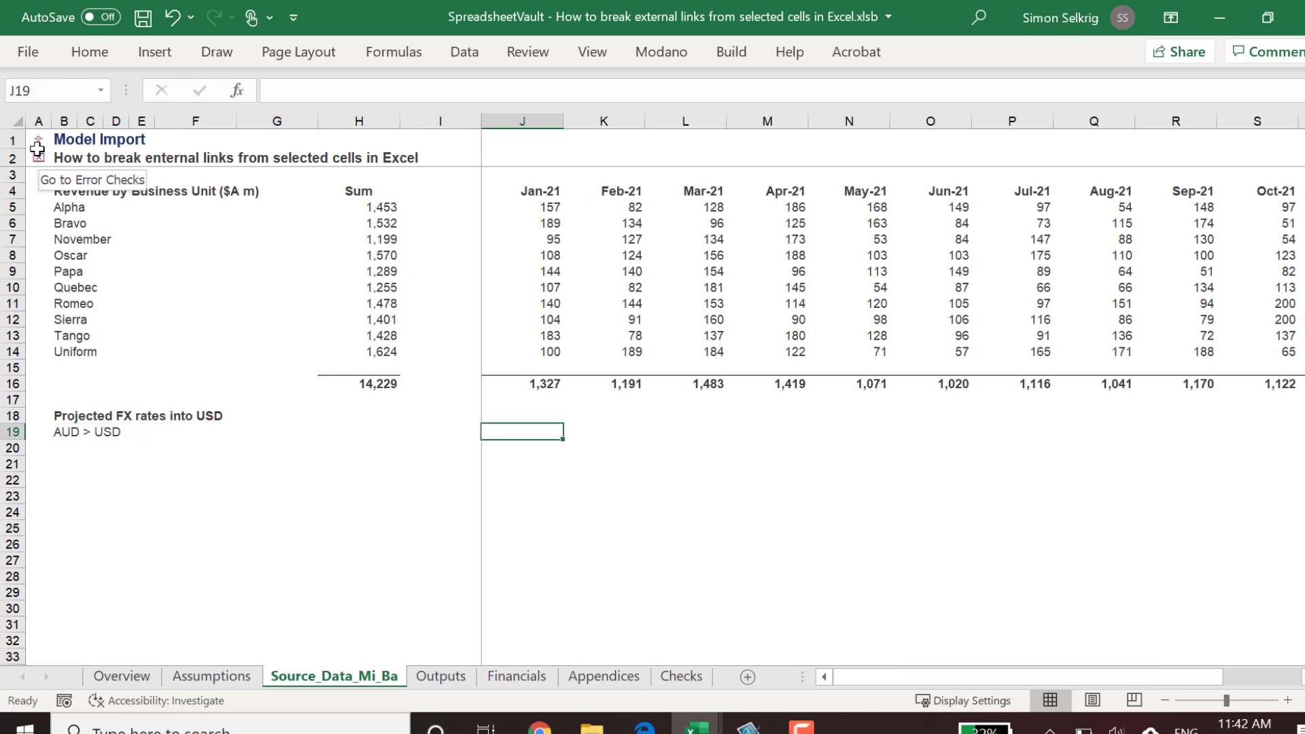
{"action": "type", "text": "="}
{"action": "key", "text": "ctrl+Tab"}
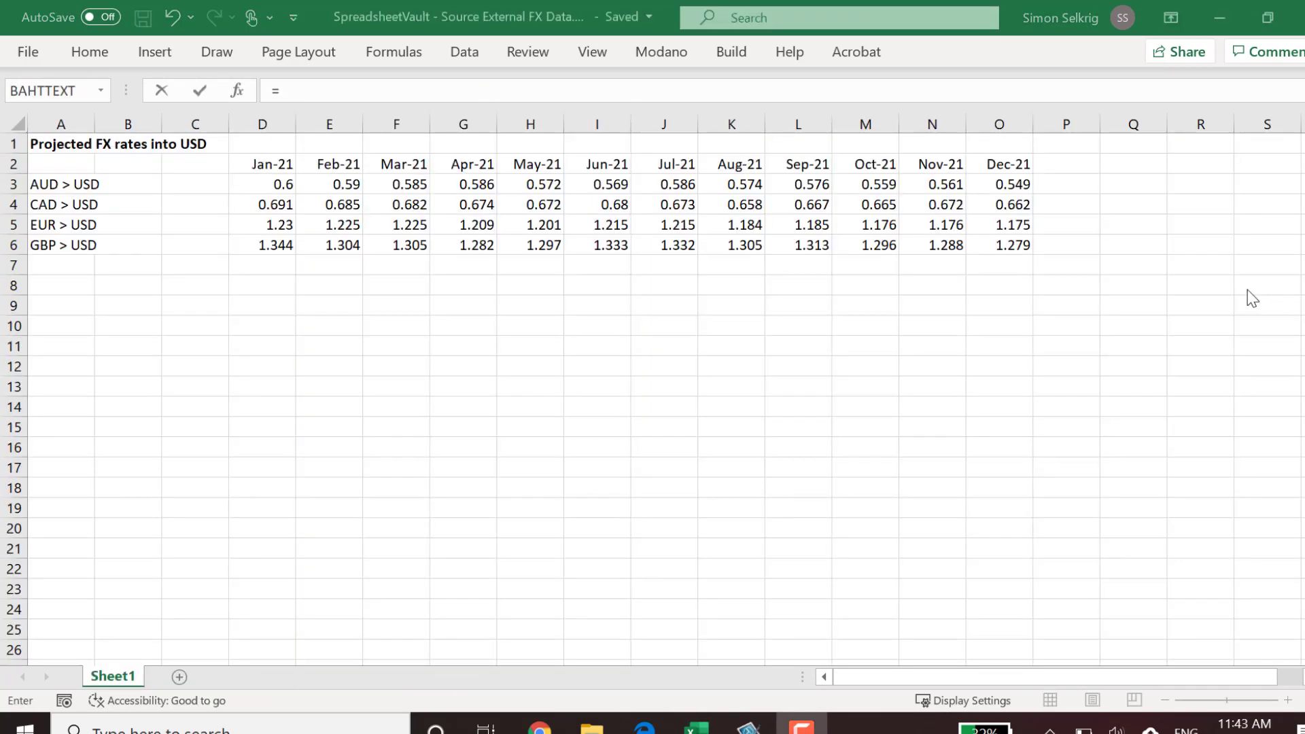
{"action": "left_click", "coordinate": [246, 184]}
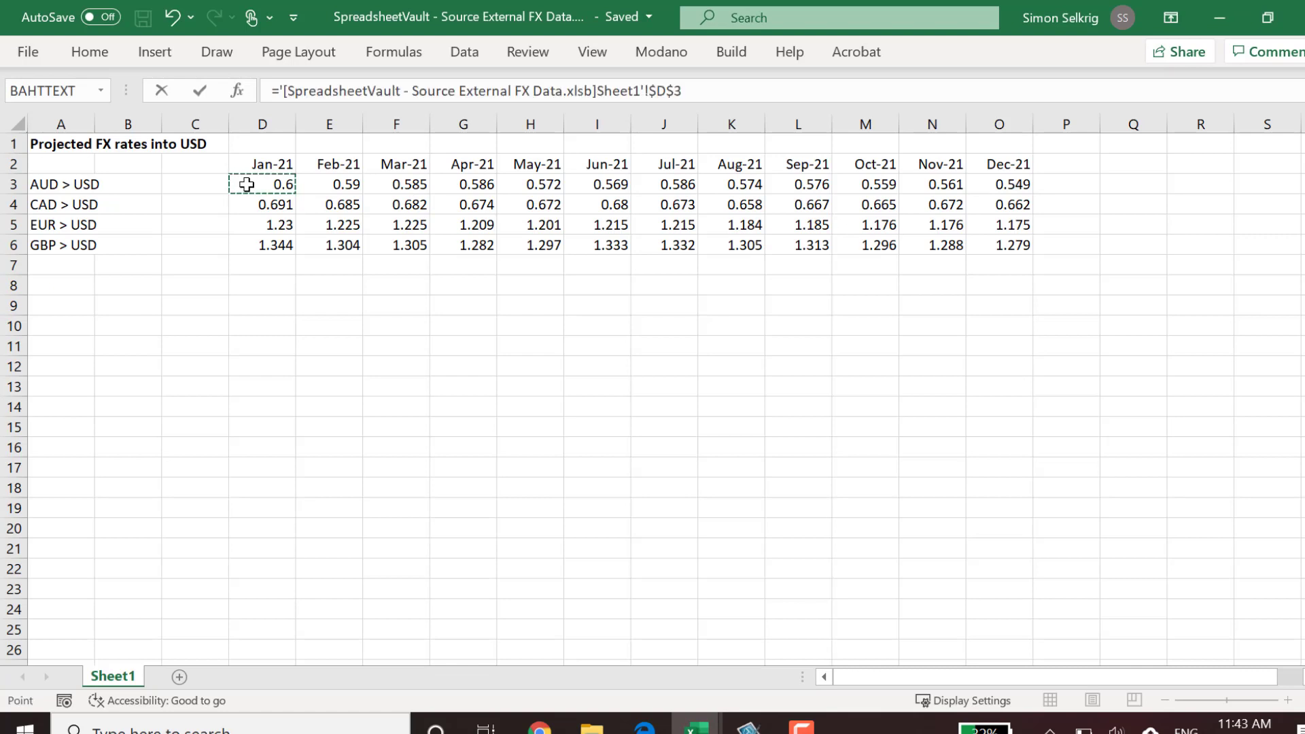
{"action": "key", "text": "F4"}
{"action": "key", "text": "F4"}
{"action": "key", "text": "F4"}
{"action": "key", "text": "Return"}
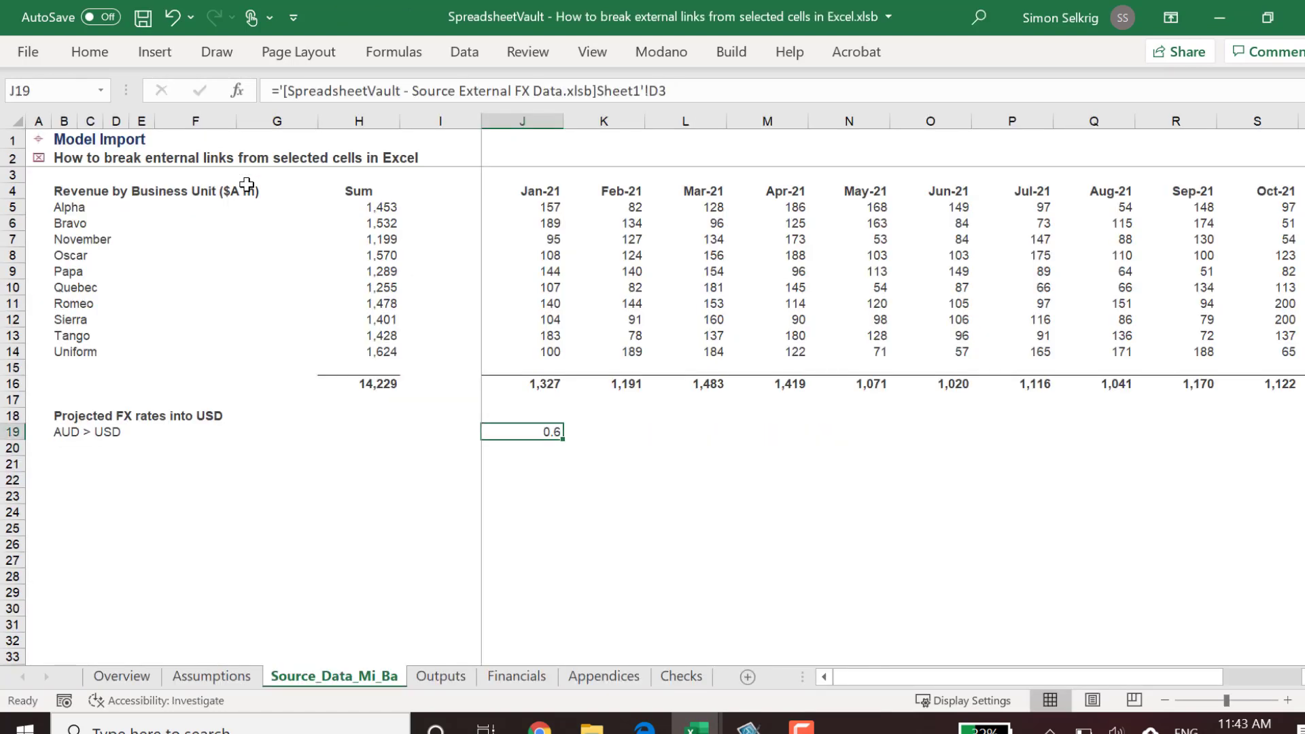
Step: Format the J19 rate to three decimals (0.600) and fill it across every month of row 19
{"action": "left_click", "coordinate": [246, 184]}
{"action": "left_click", "coordinate": [500, 426]}
{"action": "left_click", "coordinate": [91, 51]}
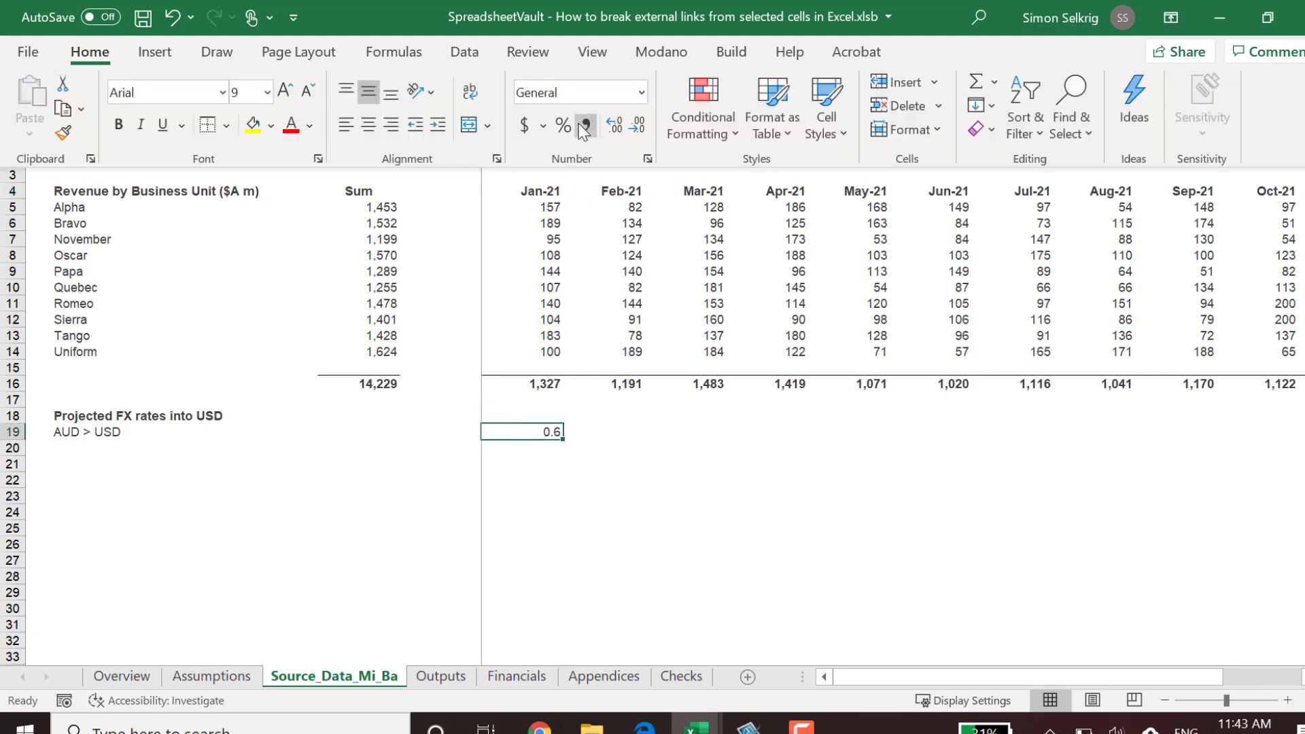
{"action": "left_click", "coordinate": [611, 124]}
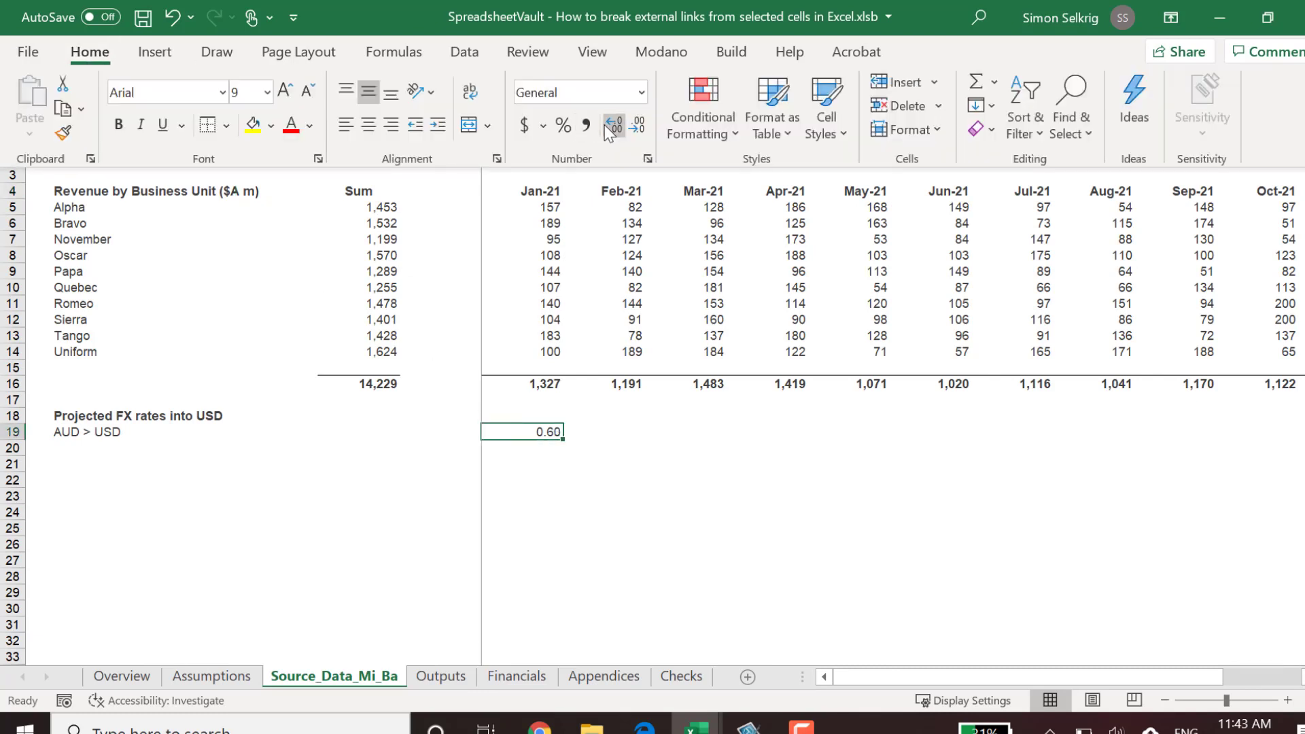
{"action": "left_click", "coordinate": [529, 435]}
{"action": "key", "text": "shift+Right"}
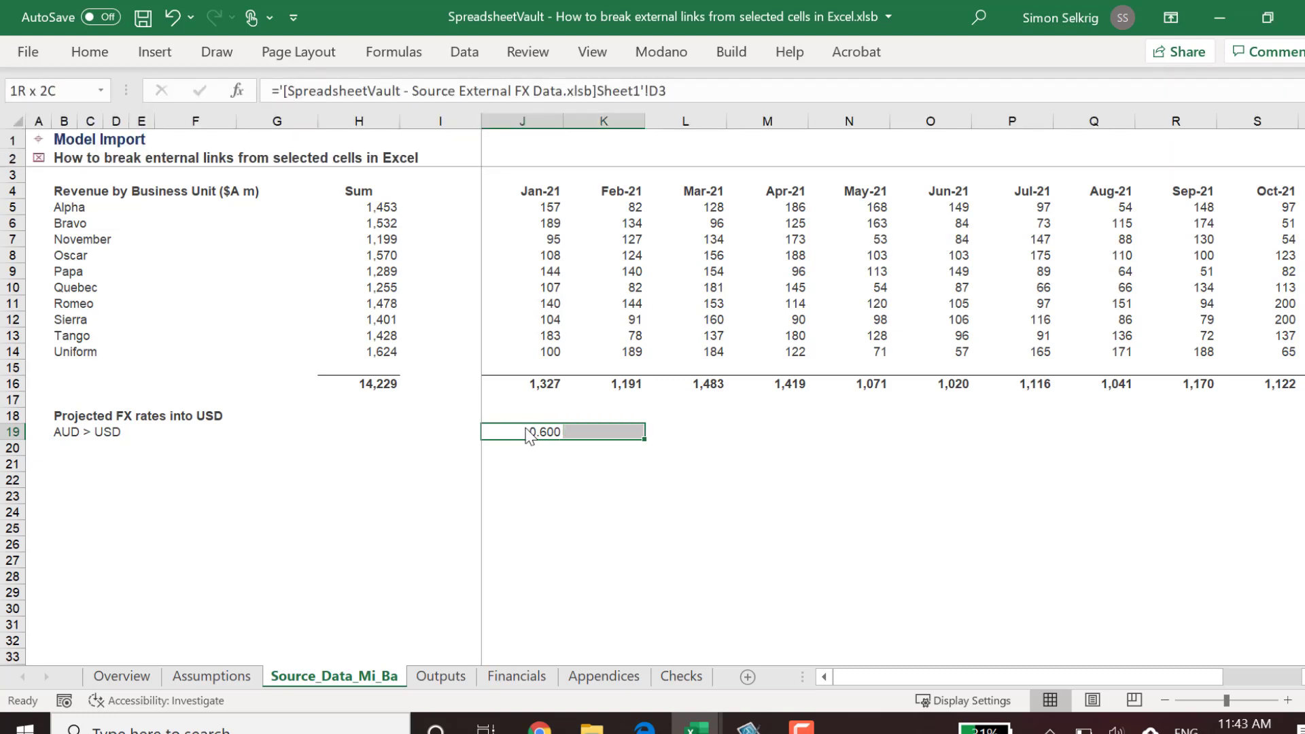
{"action": "key", "text": "shift+Right"}
{"action": "key", "text": "shift+Right"}
{"action": "key", "text": "shift+Right"}
{"action": "key", "text": "shift+Right"}
{"action": "key", "text": "shift+Right"}
{"action": "key", "text": "shift+Right"}
{"action": "key", "text": "shift+Right"}
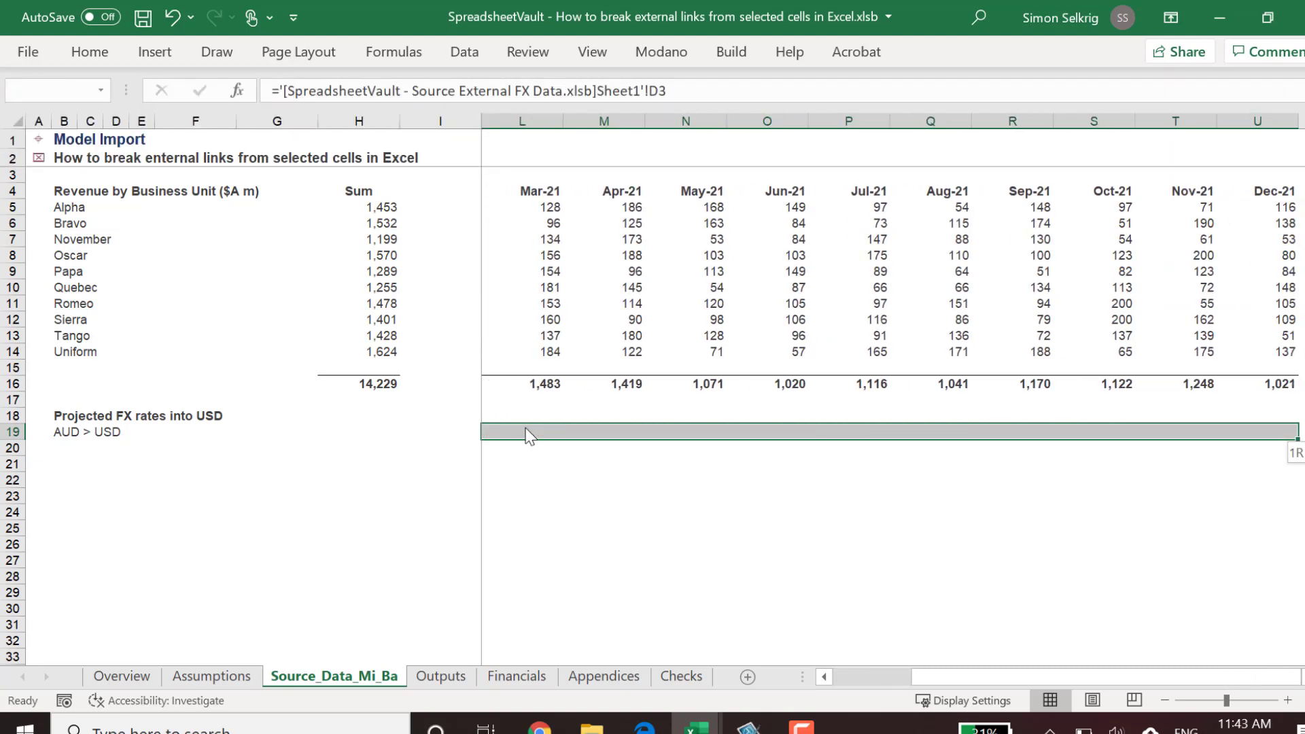
{"action": "key", "text": "Up"}
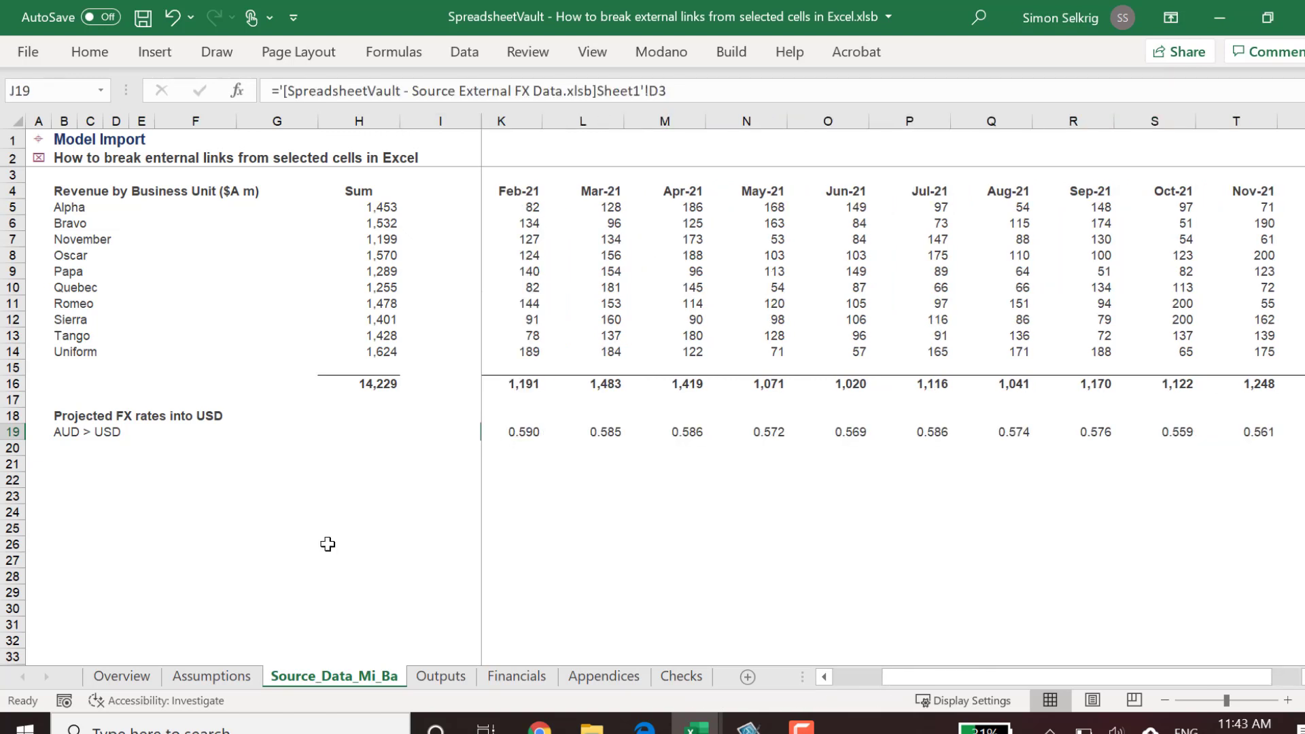
{"action": "key", "text": "Up"}
{"action": "key", "text": "Up"}
{"action": "key", "text": "Up"}
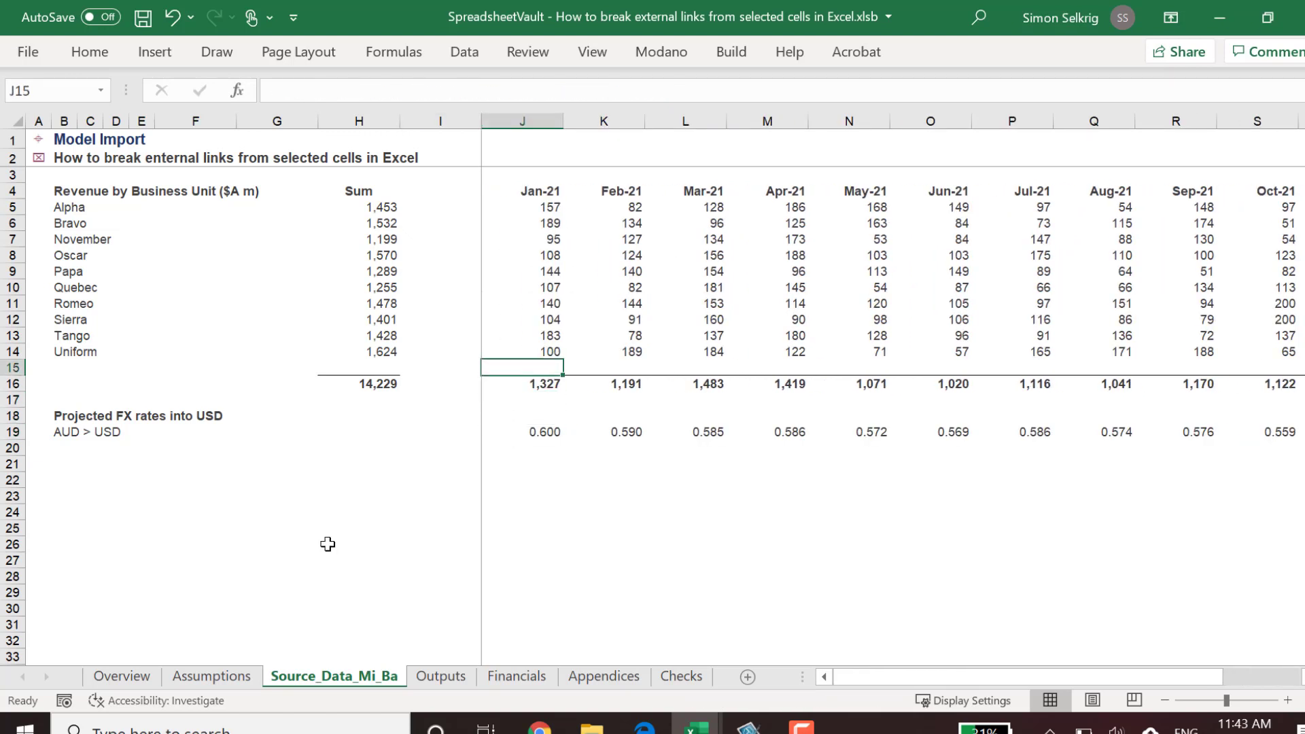
{"action": "key", "text": "Up"}
{"action": "key", "text": "Up"}
{"action": "key", "text": "Up"}
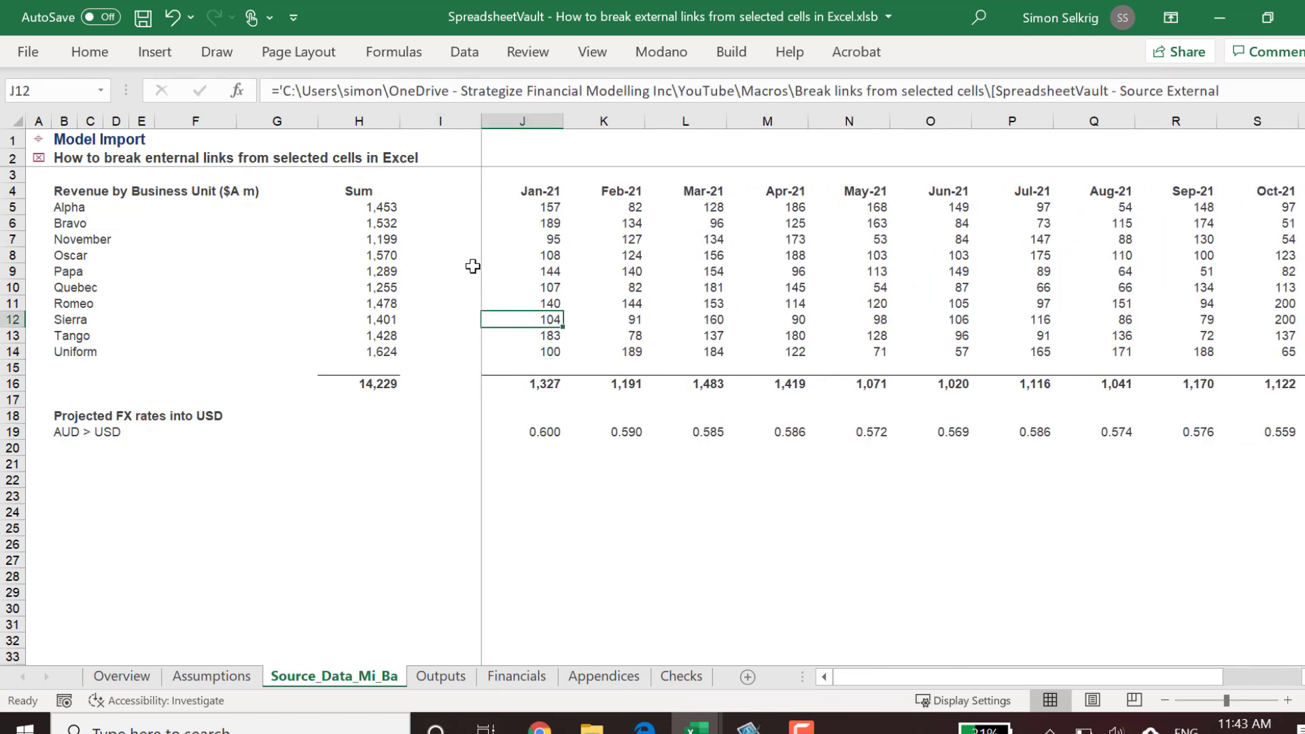
Step: Select the Jan-21 and Feb-21 columns and inspect both external links, including the FX source file
{"action": "left_click_drag", "start_coordinate": [517, 194], "coordinate": [626, 433]}
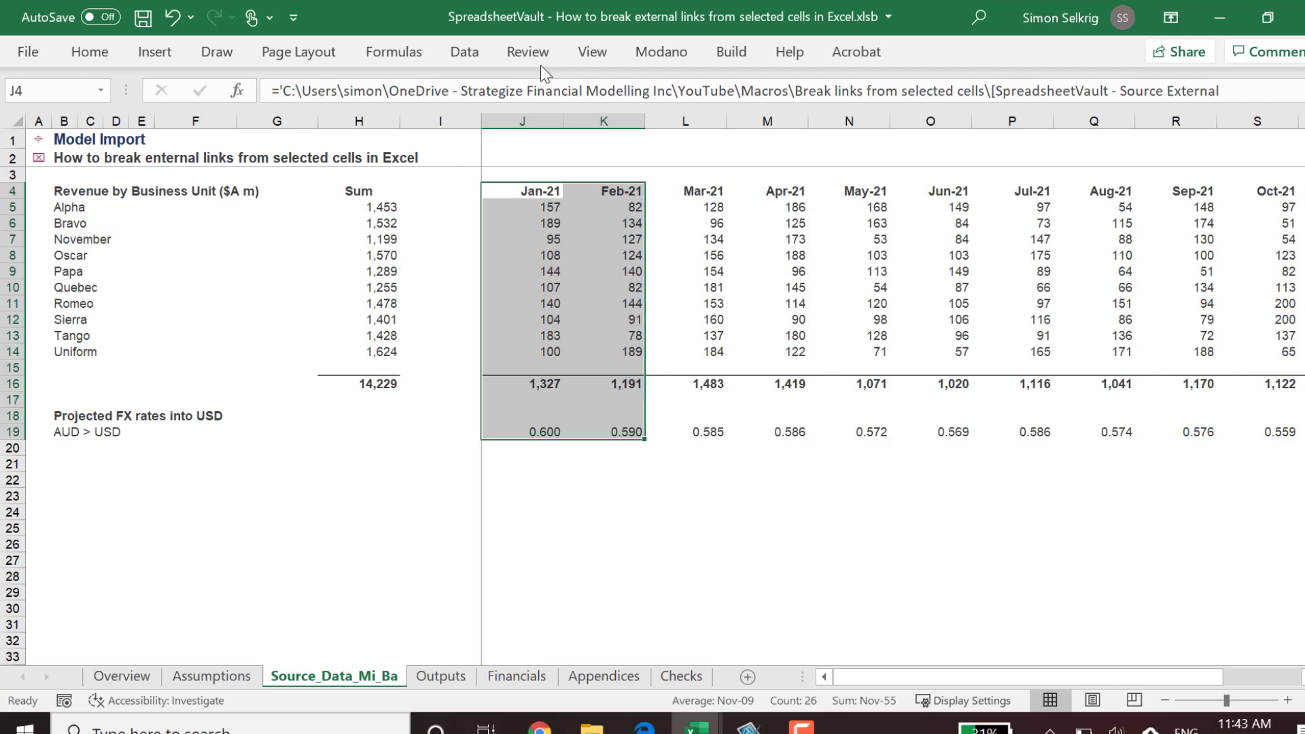
{"action": "left_click", "coordinate": [459, 54]}
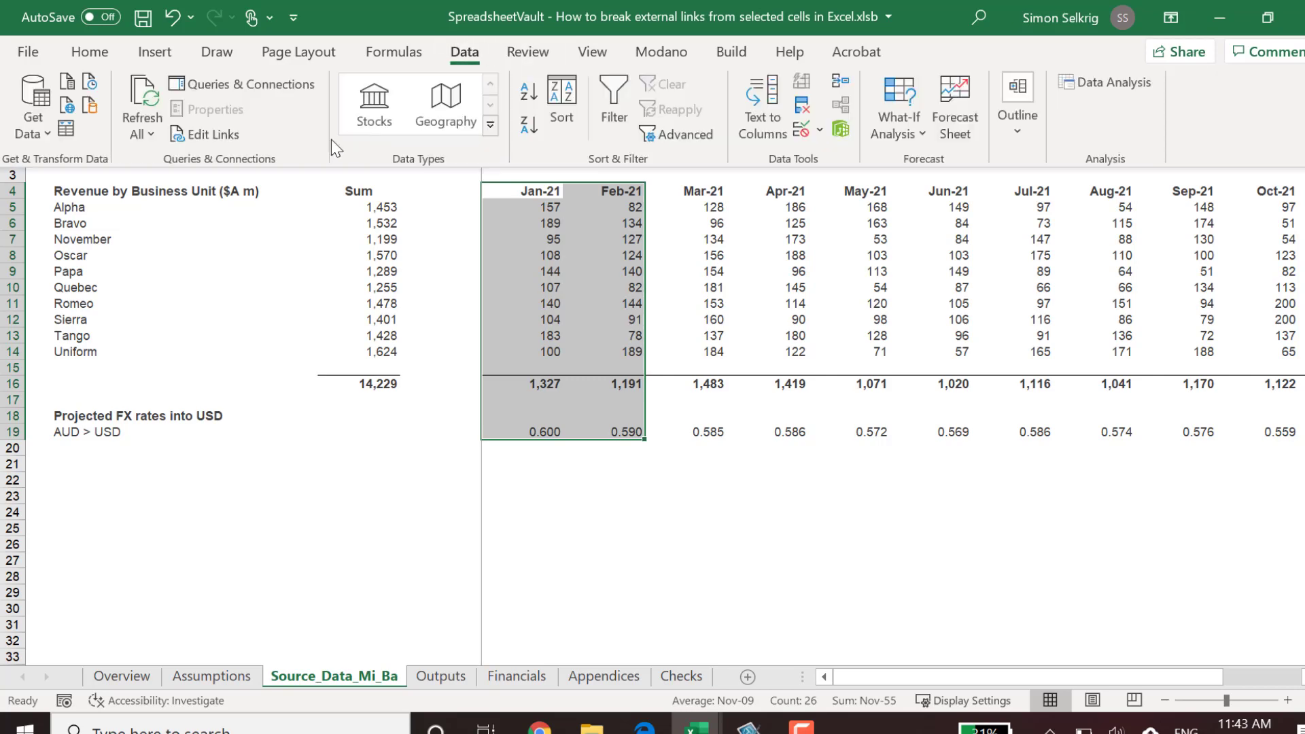
{"action": "left_click", "coordinate": [227, 140]}
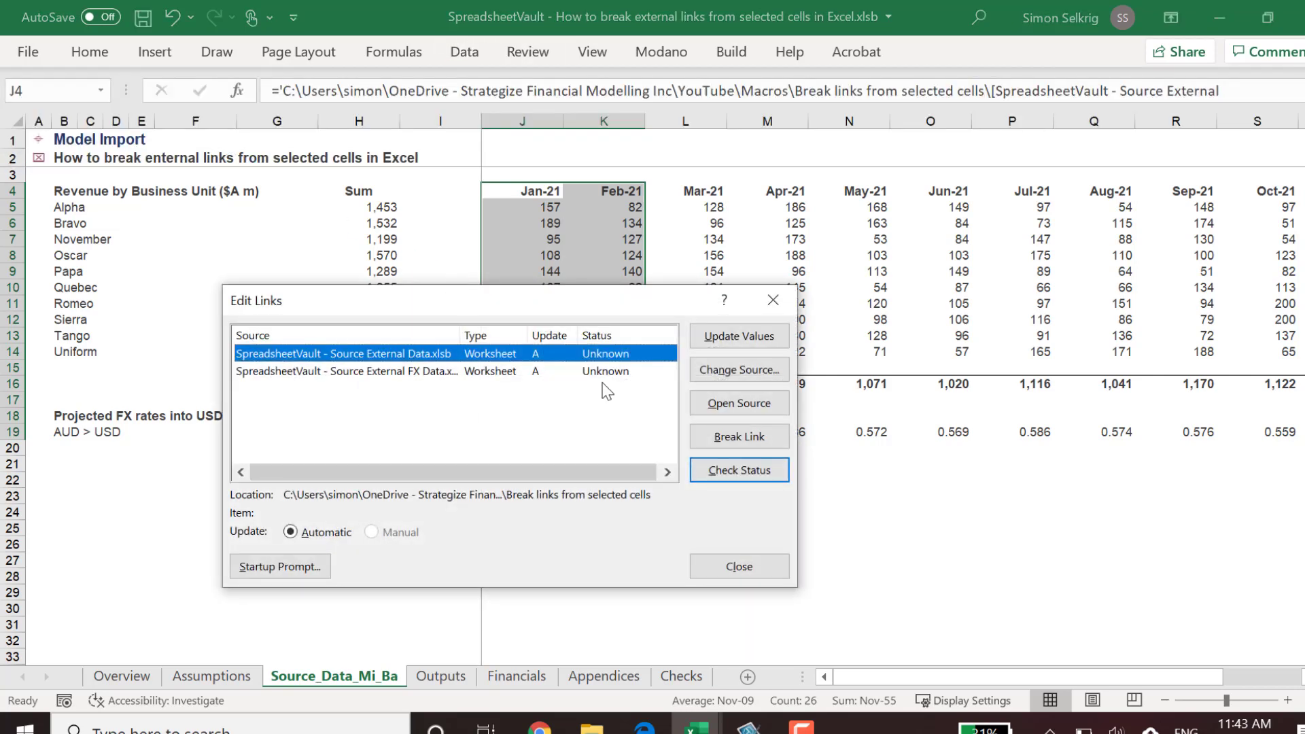
{"action": "left_click", "coordinate": [393, 373]}
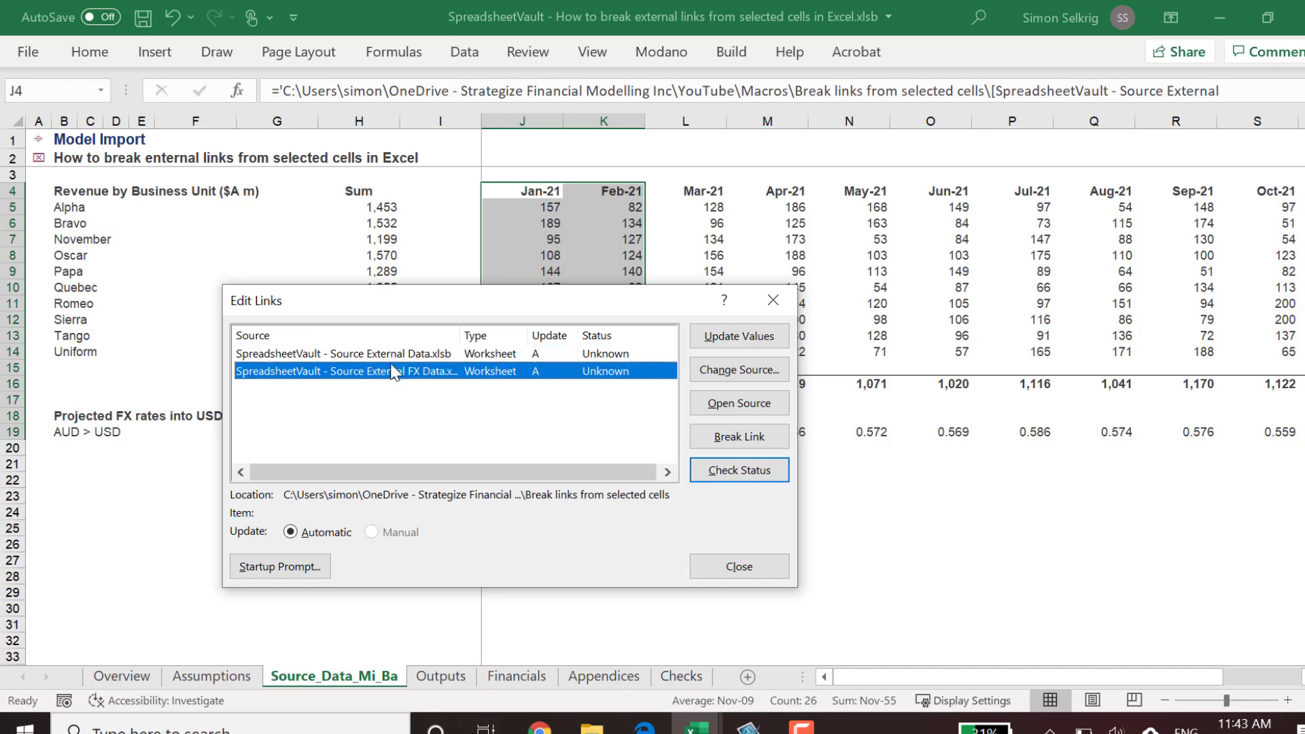
{"action": "key", "text": "Escape"}
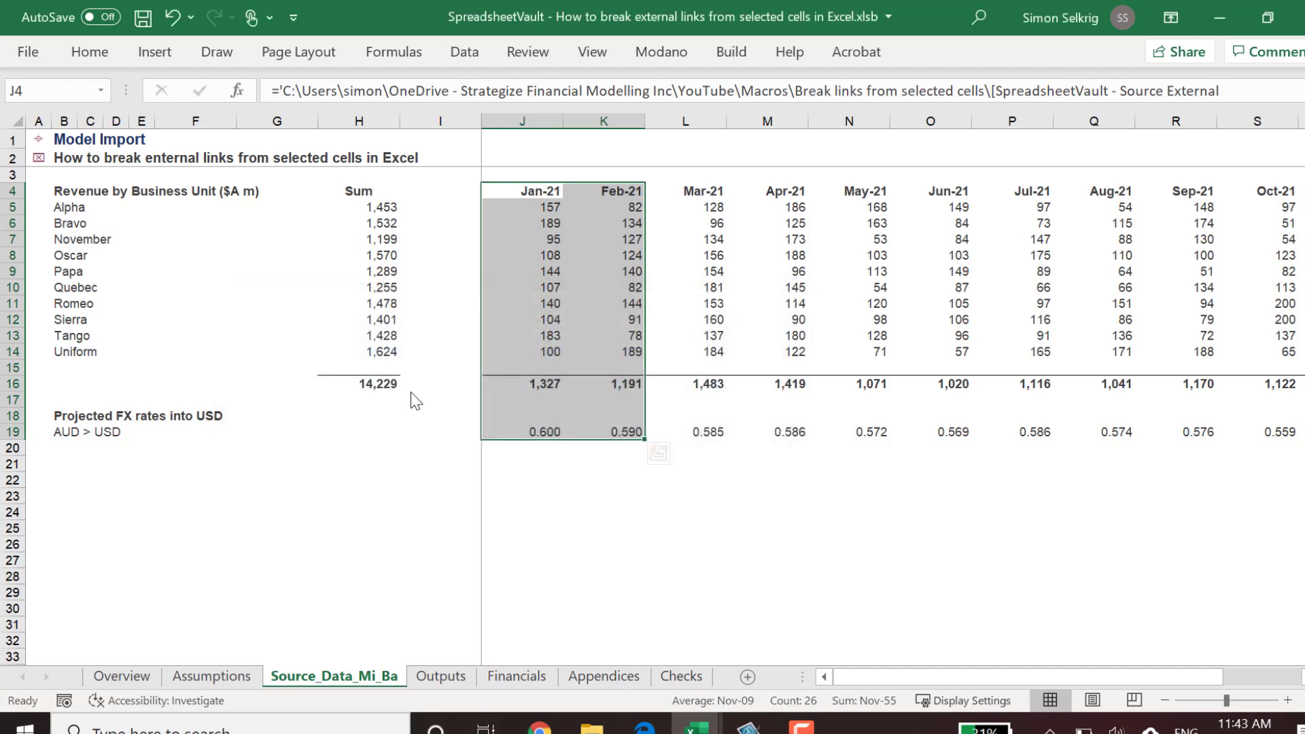
Step: Open Module1 in the VBA editor from the Source_Data_Mi_Ba sheet and add Option Explicit
{"action": "right_click", "coordinate": [320, 679]}
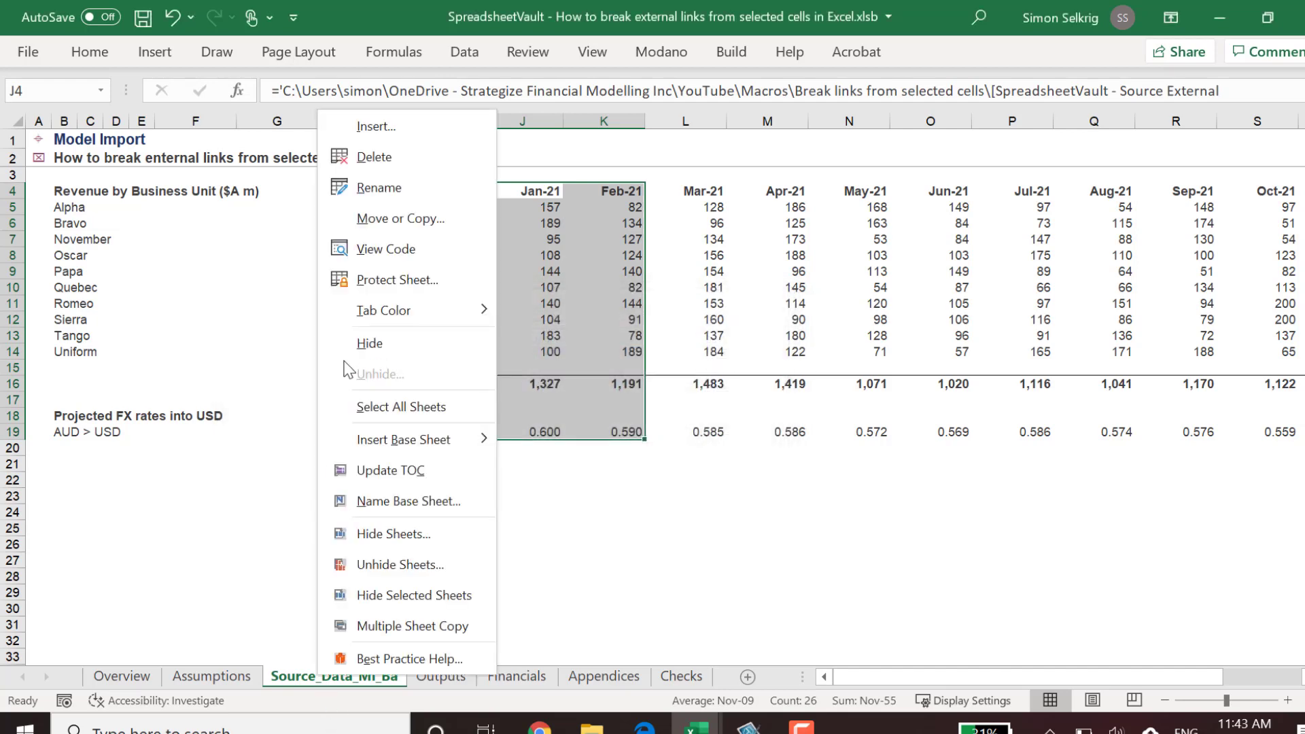
{"action": "left_click", "coordinate": [360, 248]}
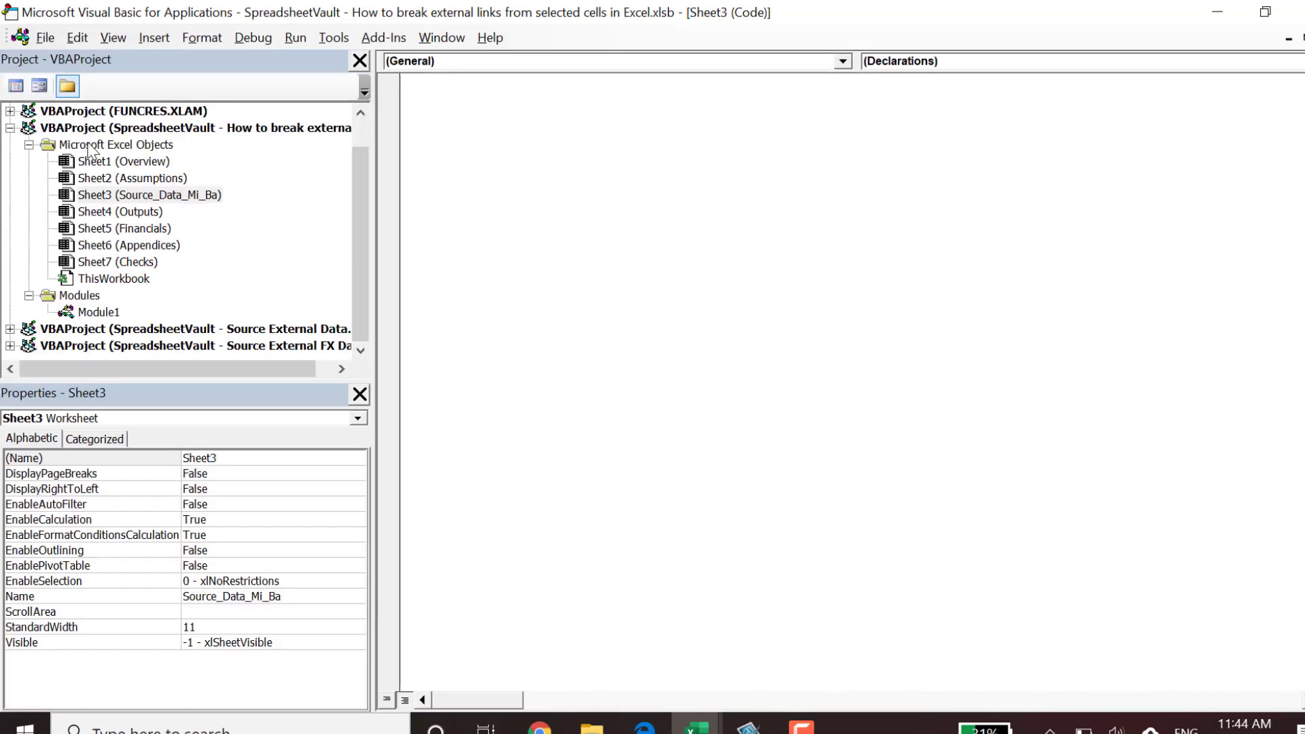
{"action": "left_click", "coordinate": [100, 315]}
{"action": "double_click", "coordinate": [61, 323]}
{"action": "type", "text": "O"}
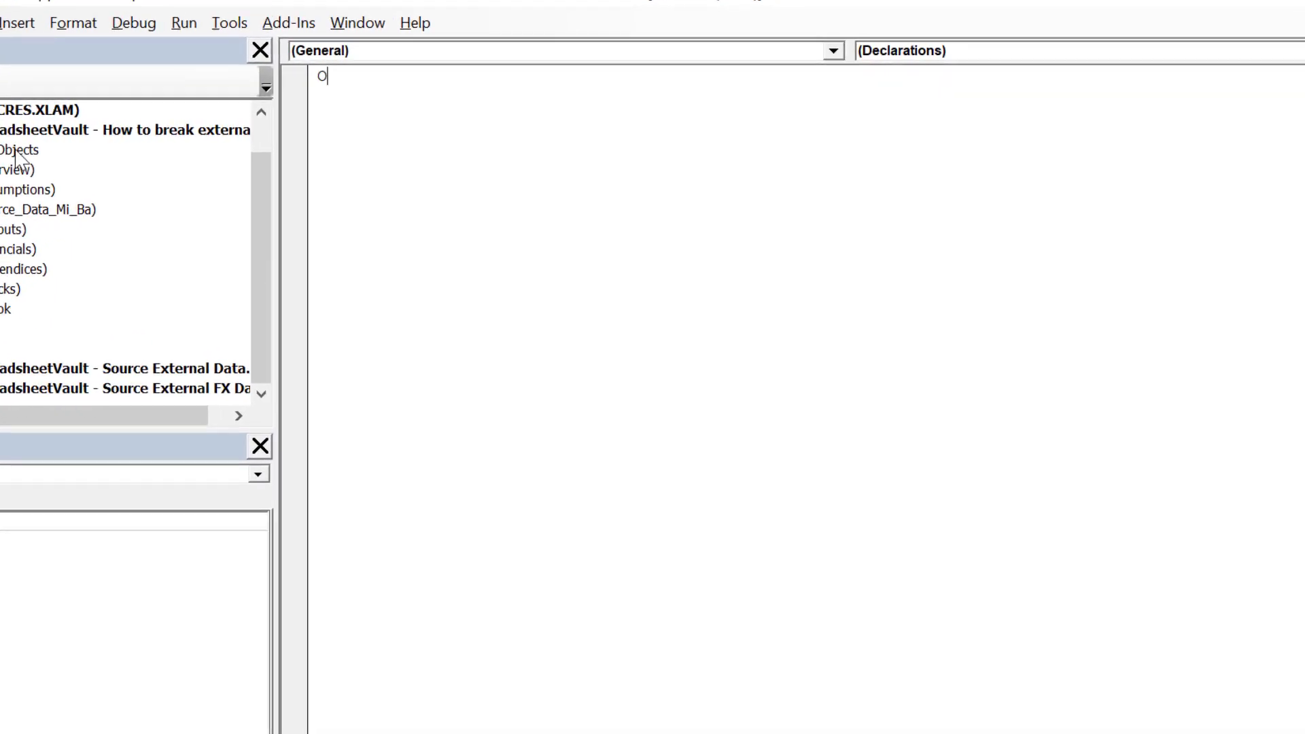
{"action": "type", "text": "ption Expl"}
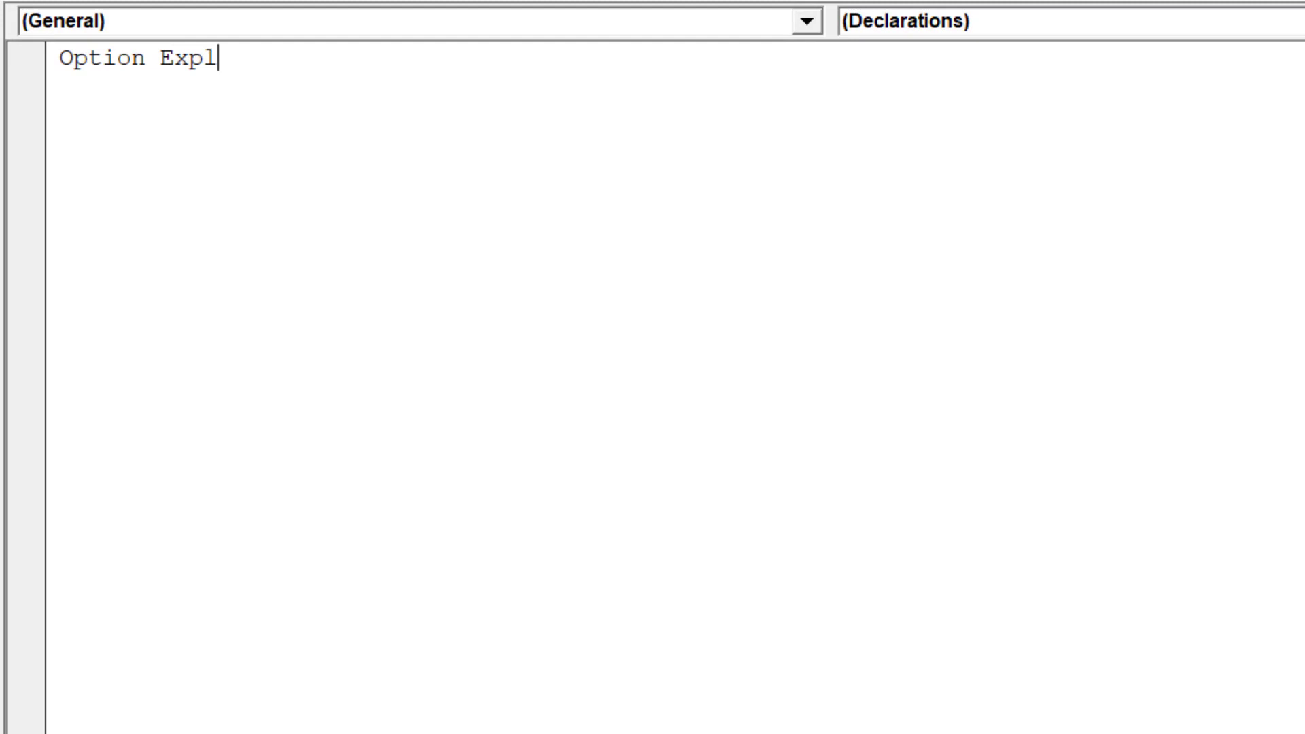
{"action": "type", "text": "icit"}
{"action": "key", "text": "Return"}
Step: Write the asterisk divider, link-breaking description and '(c) Strategize Financial Modelling Inc. 2020' comment lines
{"action": "type", "text": "**************"}
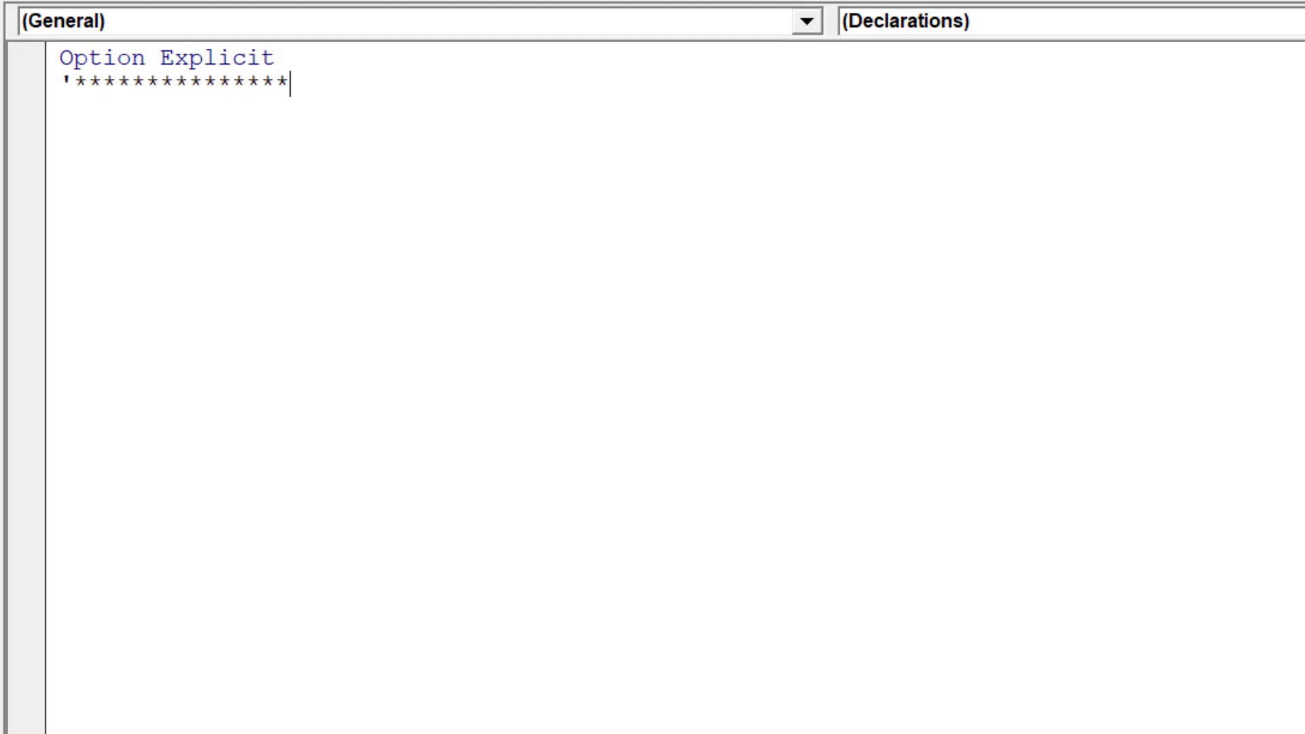
{"action": "type", "text": "***********************************************************"}
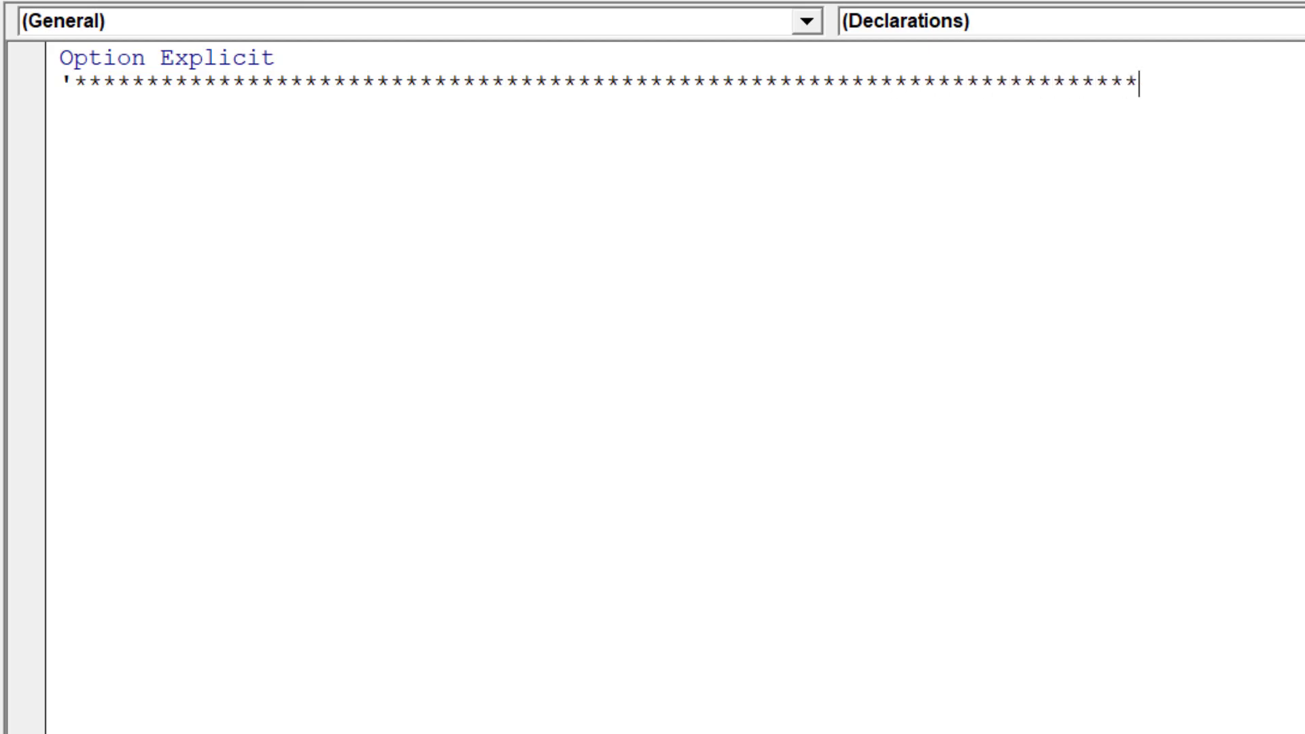
{"action": "type", "text": "********"}
{"action": "key", "text": "Return"}
{"action": "type", "text": "' L"}
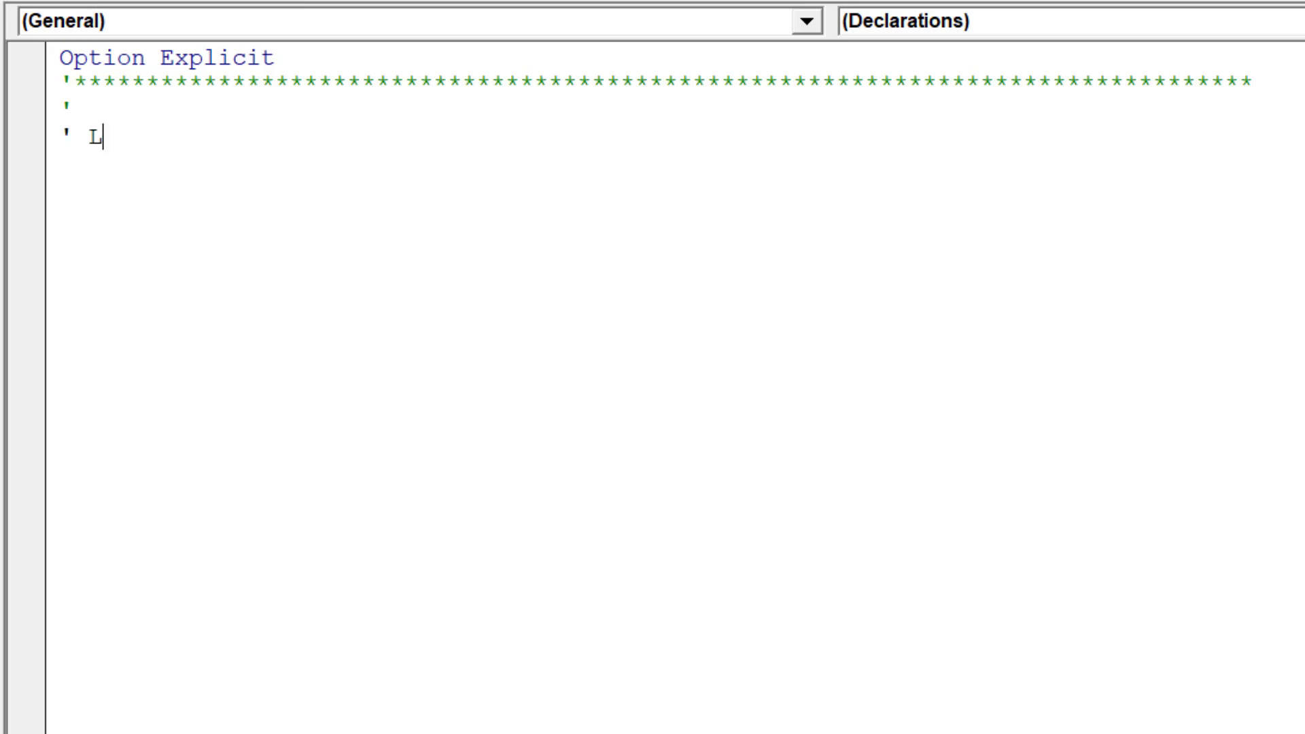
{"action": "type", "text": "oop sel"}
{"action": "type", "text": "ection "}
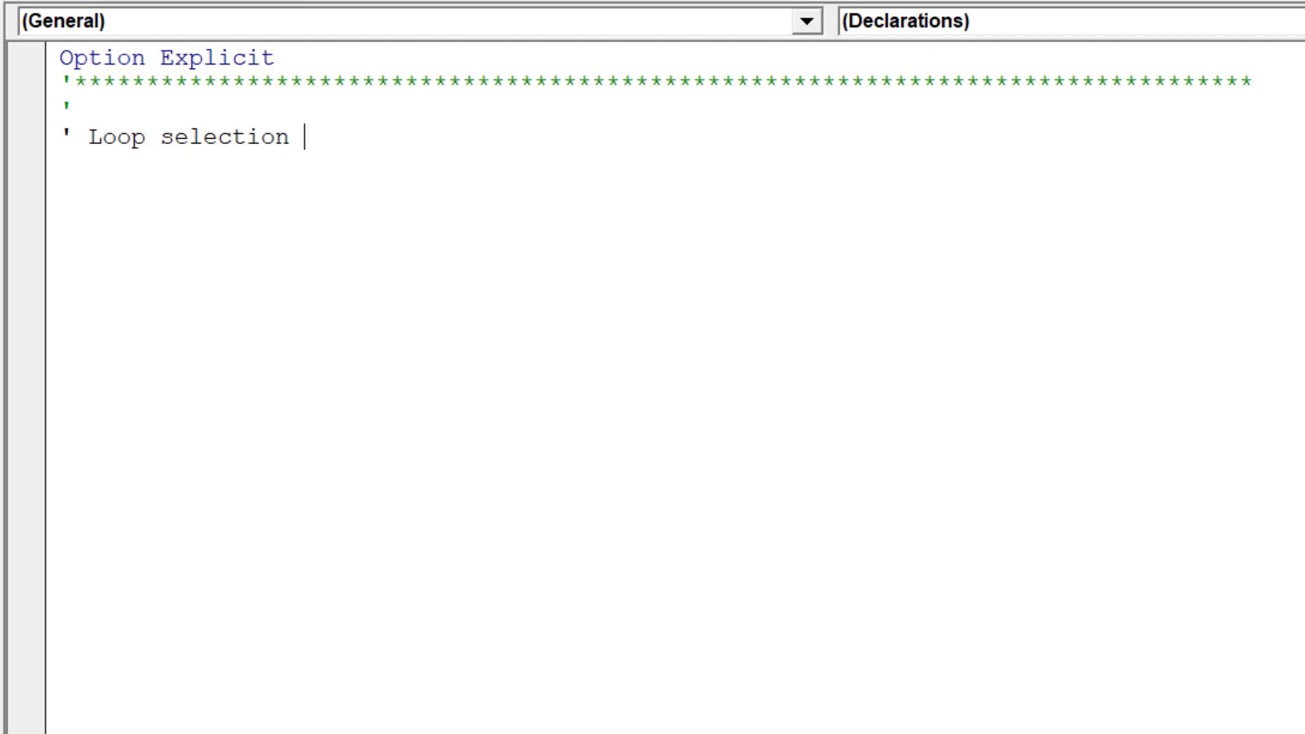
{"action": "type", "text": "to break"}
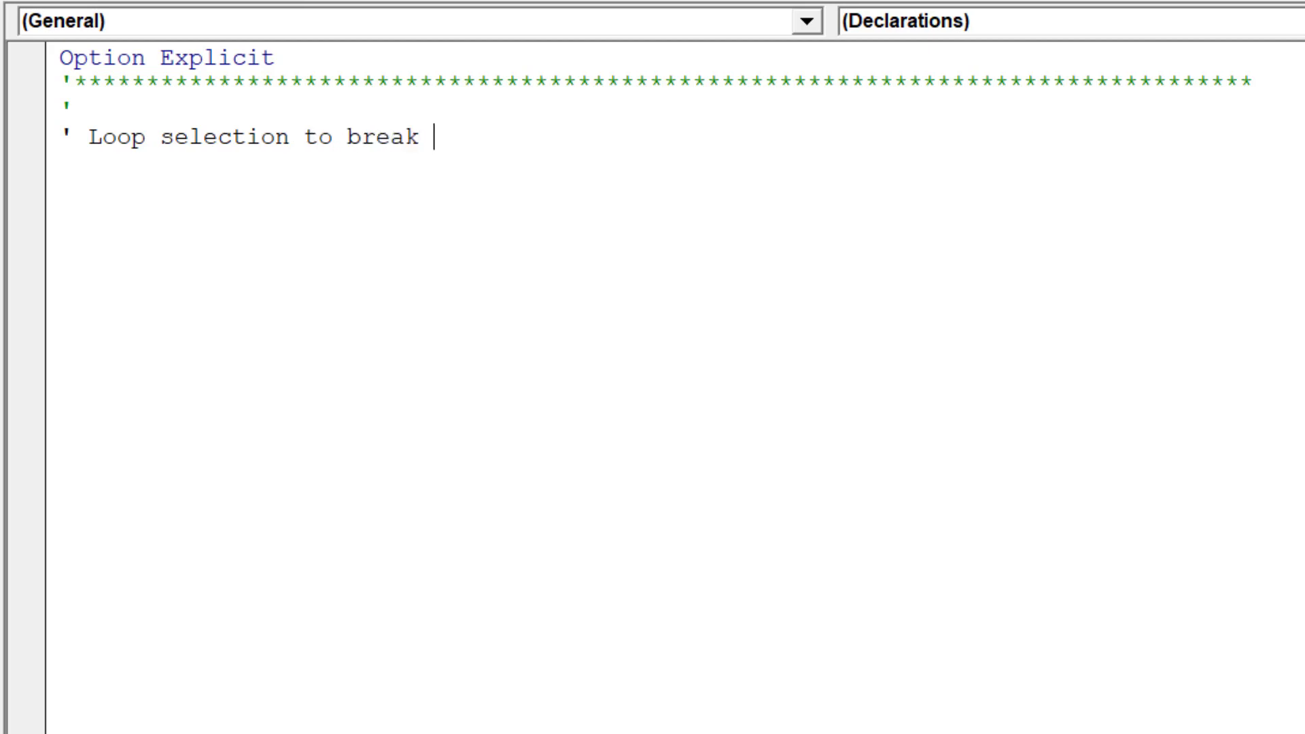
{"action": "type", "text": " external"}
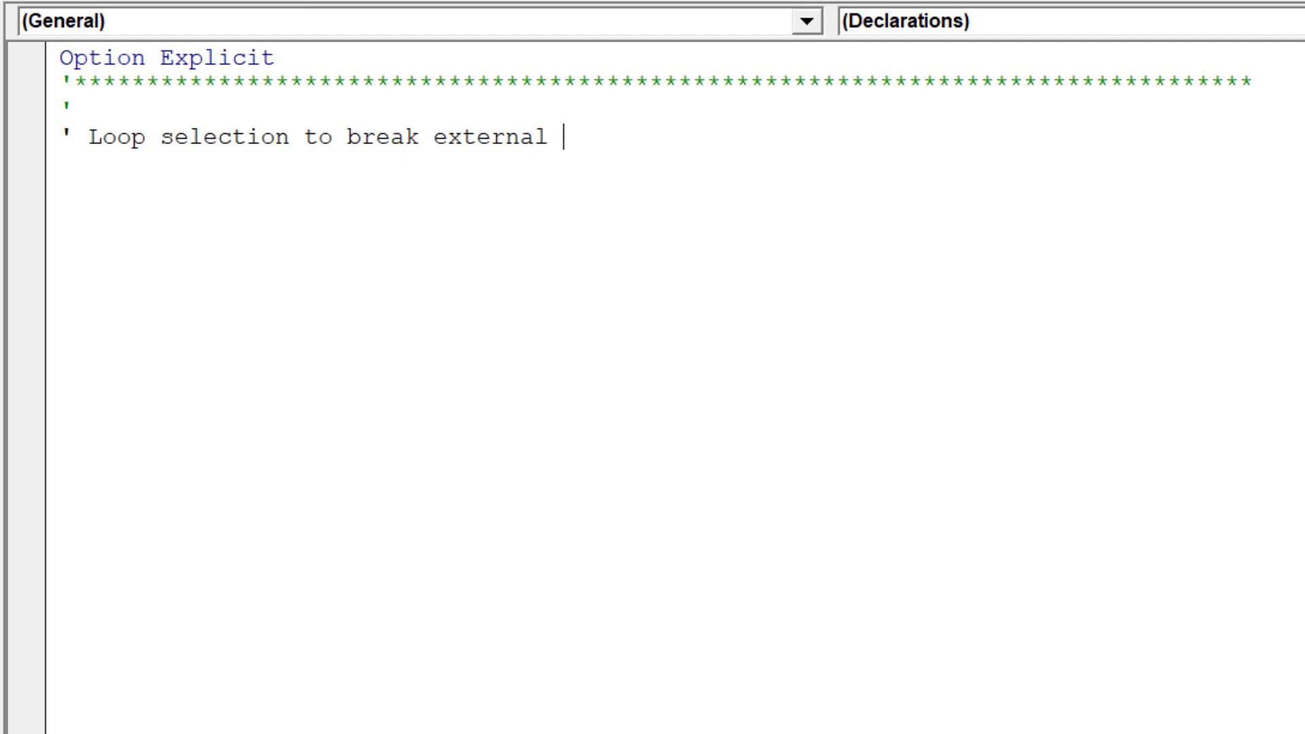
{"action": "type", "text": " links"}
{"action": "type", "text": "in "}
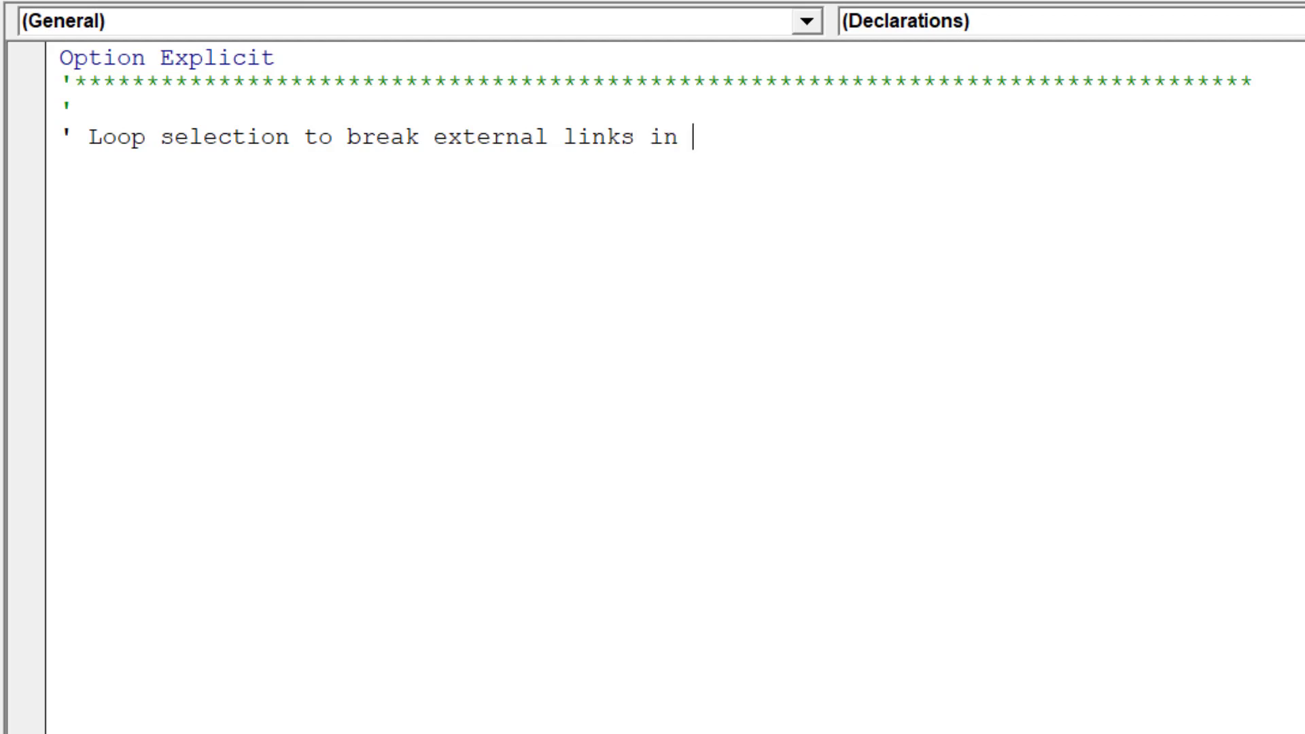
{"action": "type", "text": "selected "}
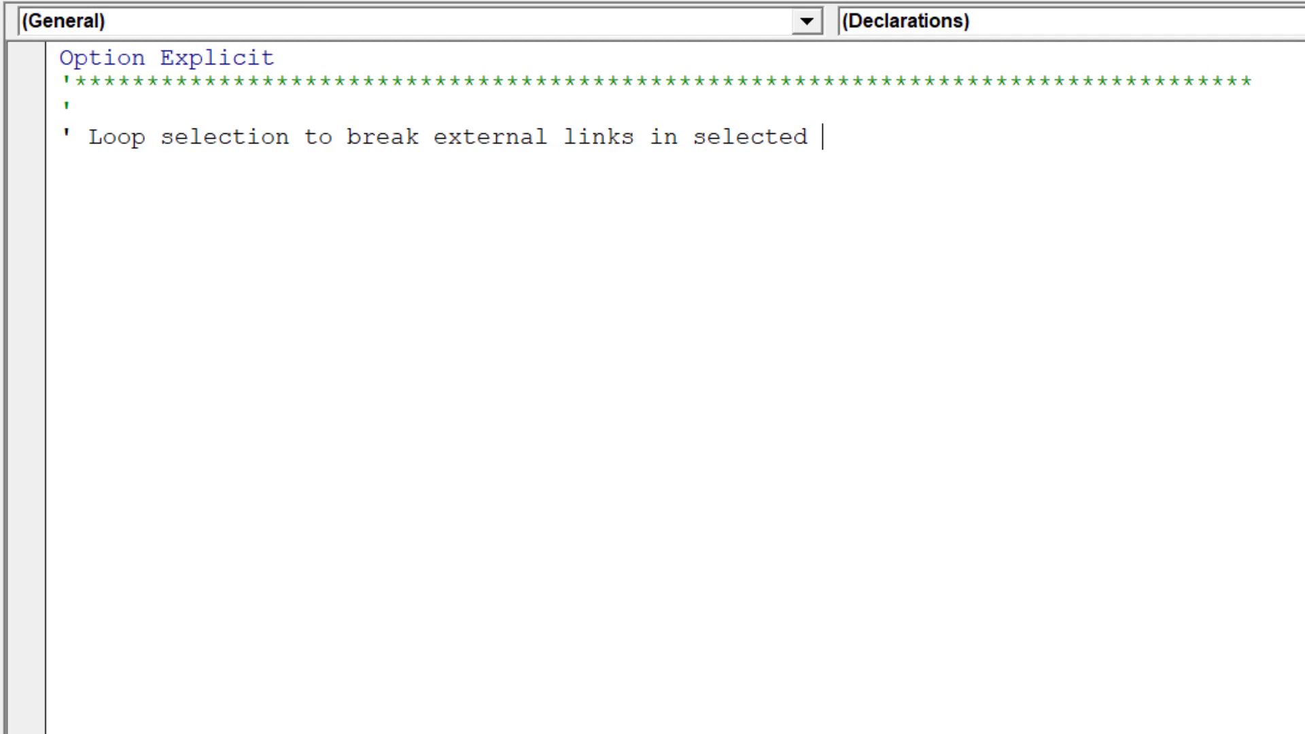
{"action": "type", "text": "range"}
{"action": "key", "text": "Return"}
{"action": "type", "text": "'"}
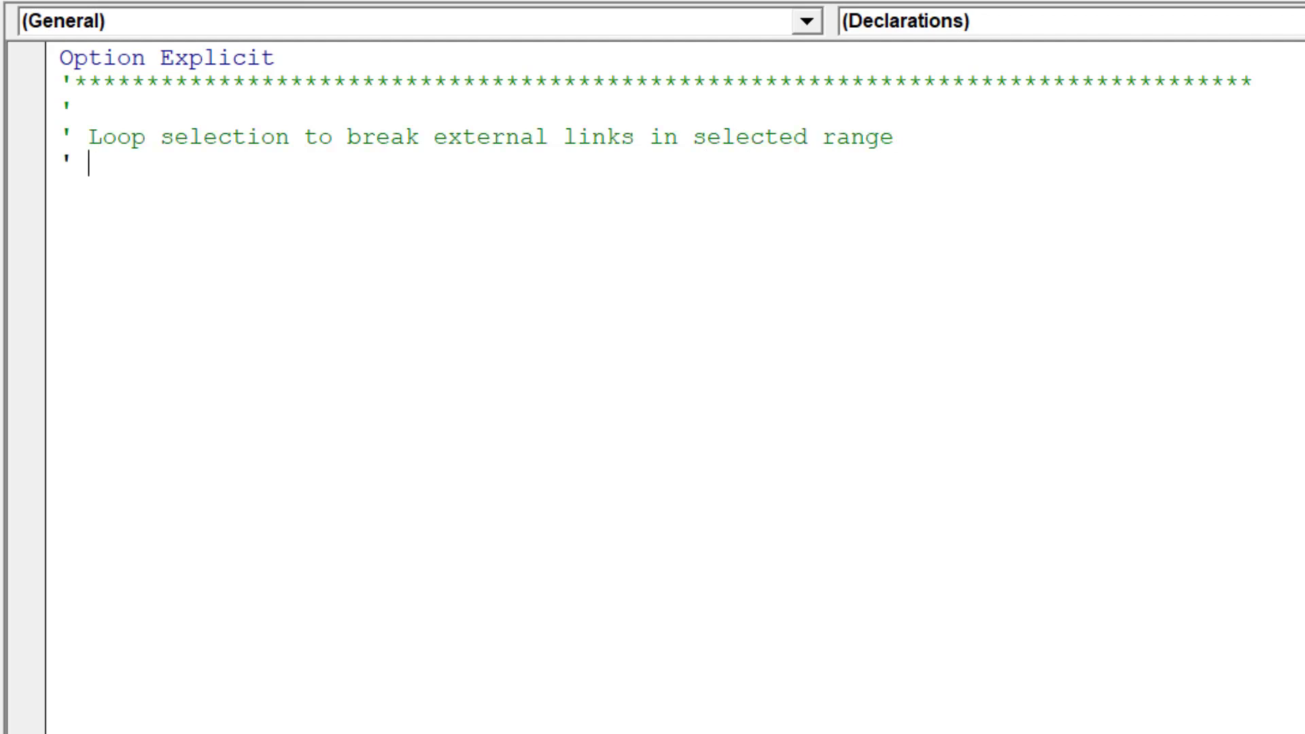
{"action": "type", "text": "(c) "}
{"action": "type", "text": "Strategize "}
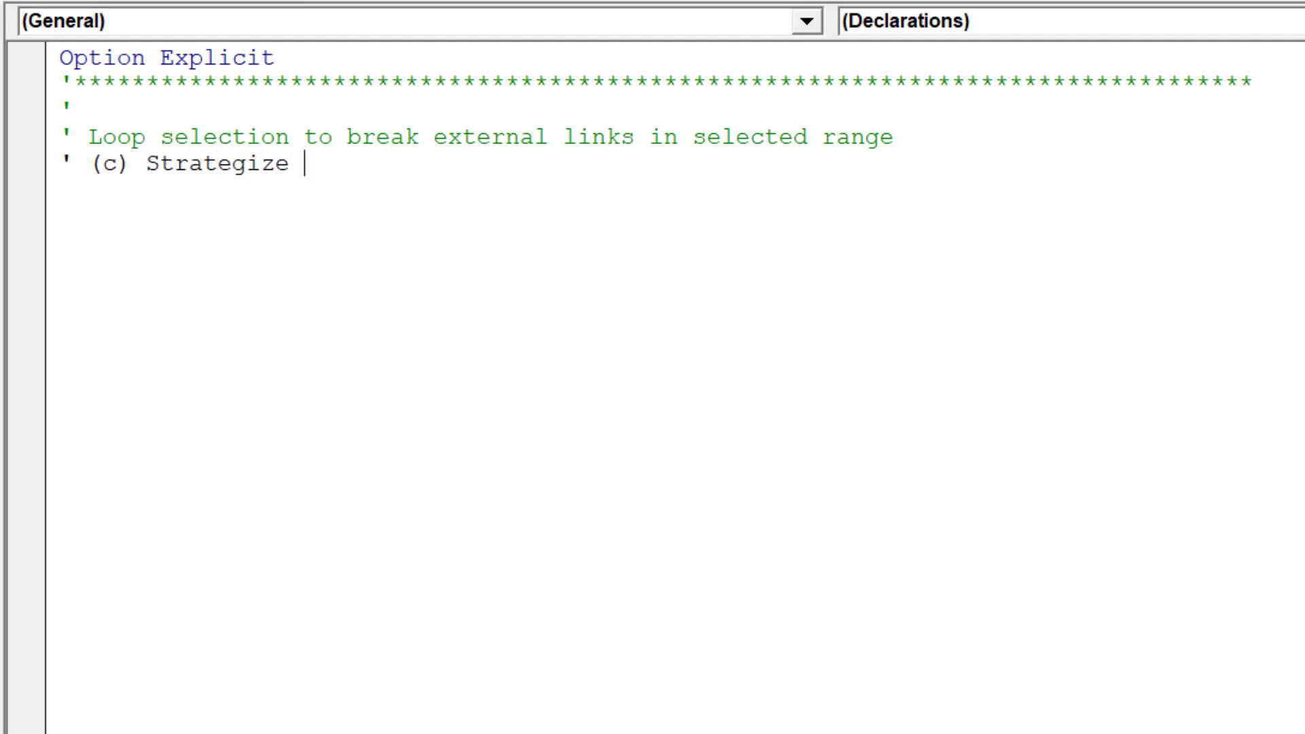
{"action": "type", "text": "Financial Model"}
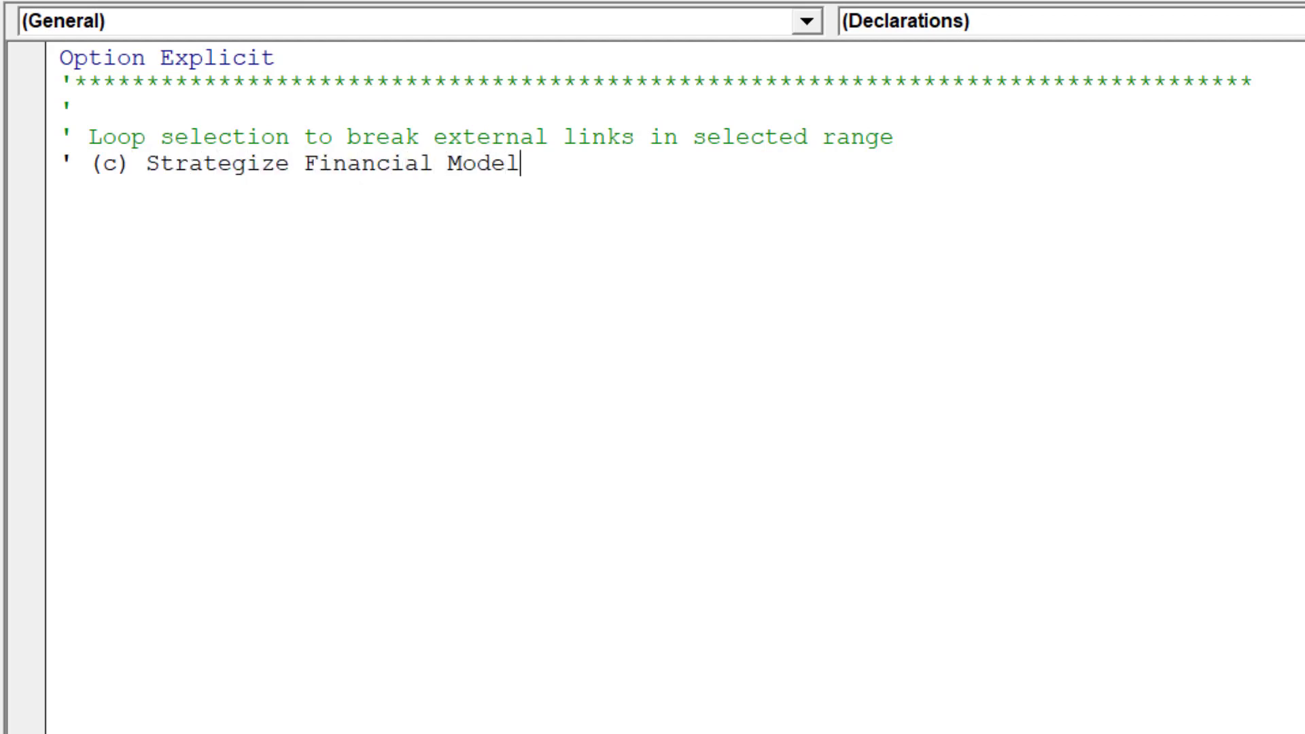
{"action": "type", "text": "ling In"}
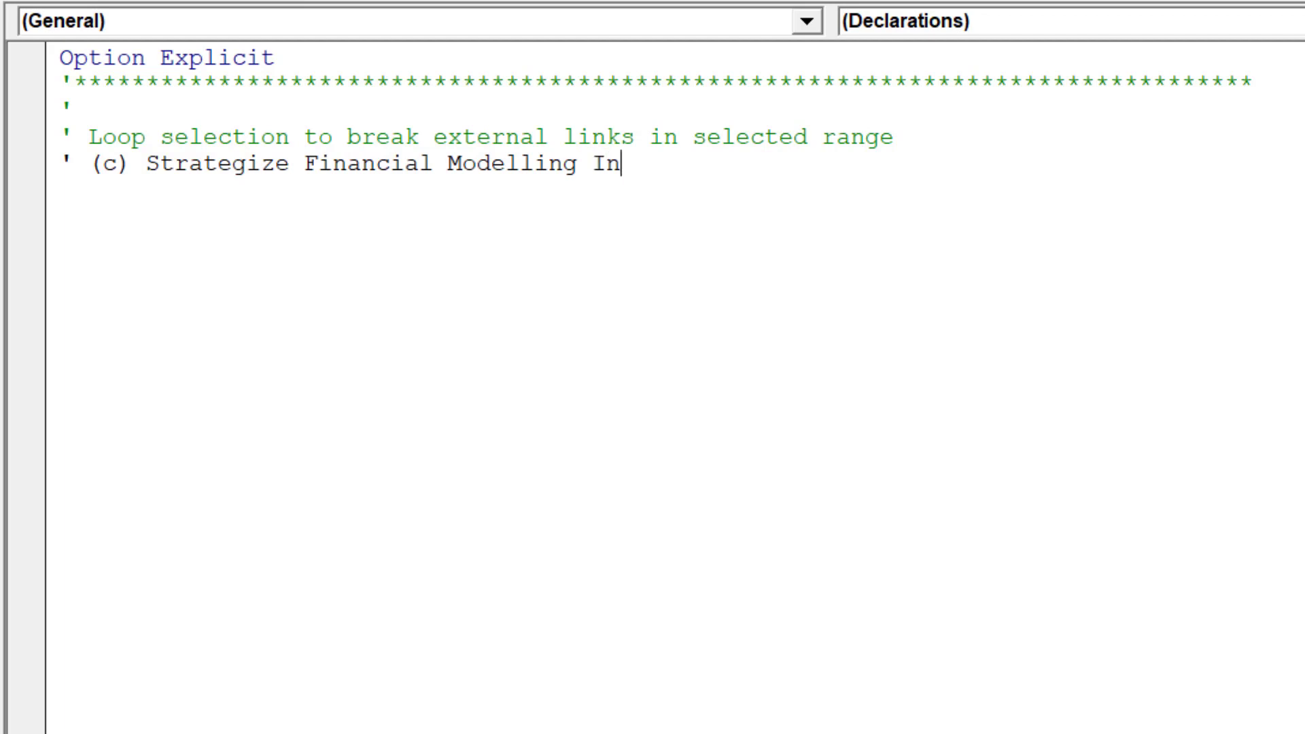
{"action": "type", "text": "c. 2020"}
{"action": "key", "text": "Return"}
{"action": "type", "text": "'"}
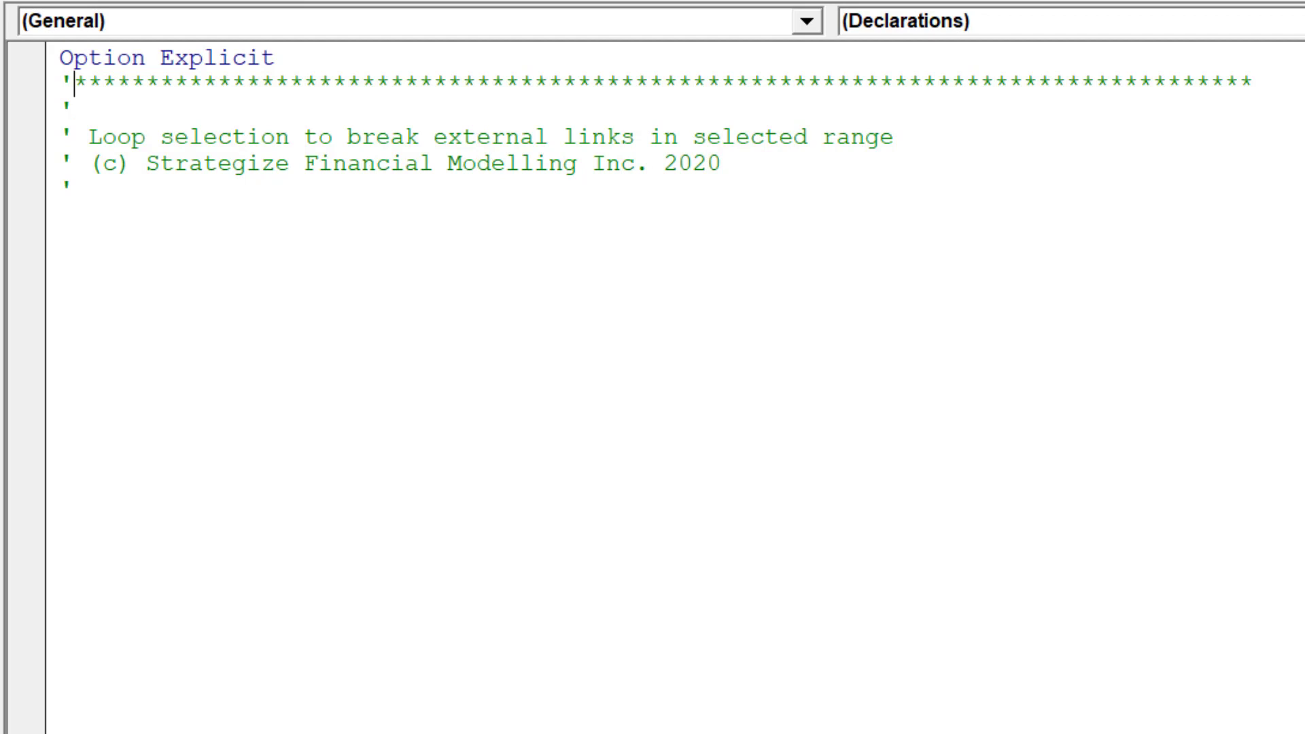
Step: Close the header with a copied asterisk divider line and add blank lines below it
{"action": "key", "text": "shift+Down"}
{"action": "key", "text": "shift+Left"}
{"action": "key", "text": "ctrl+c"}
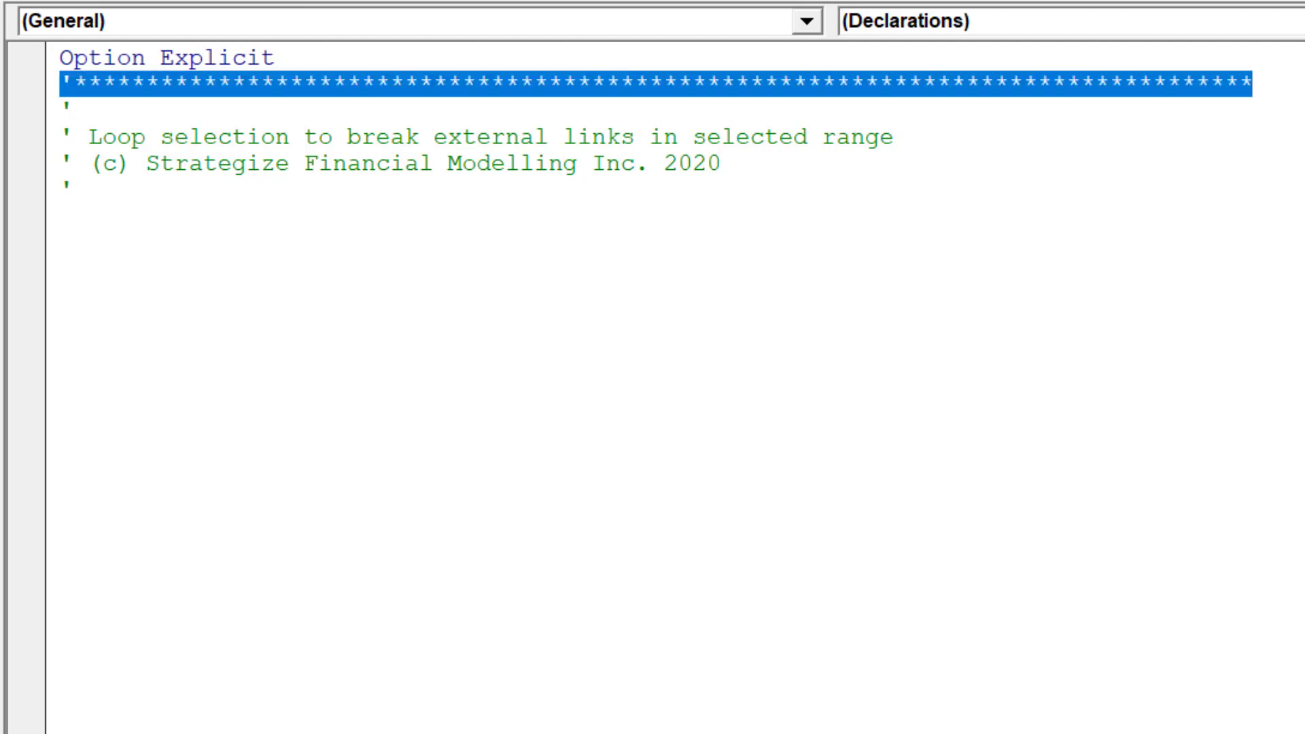
{"action": "key", "text": "Down"}
{"action": "key", "text": "Down"}
{"action": "key", "text": "Down"}
{"action": "key", "text": "Down"}
{"action": "key", "text": "ctrl+v"}
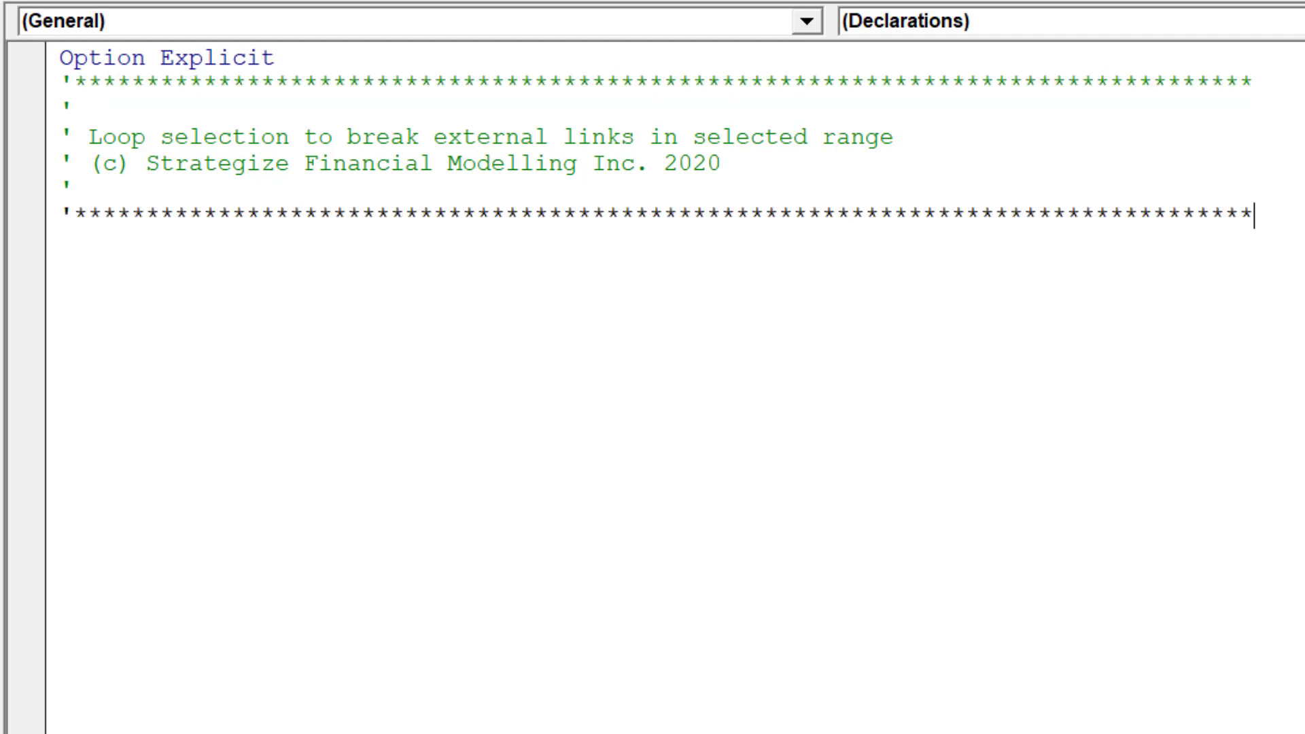
{"action": "key", "text": "Return"}
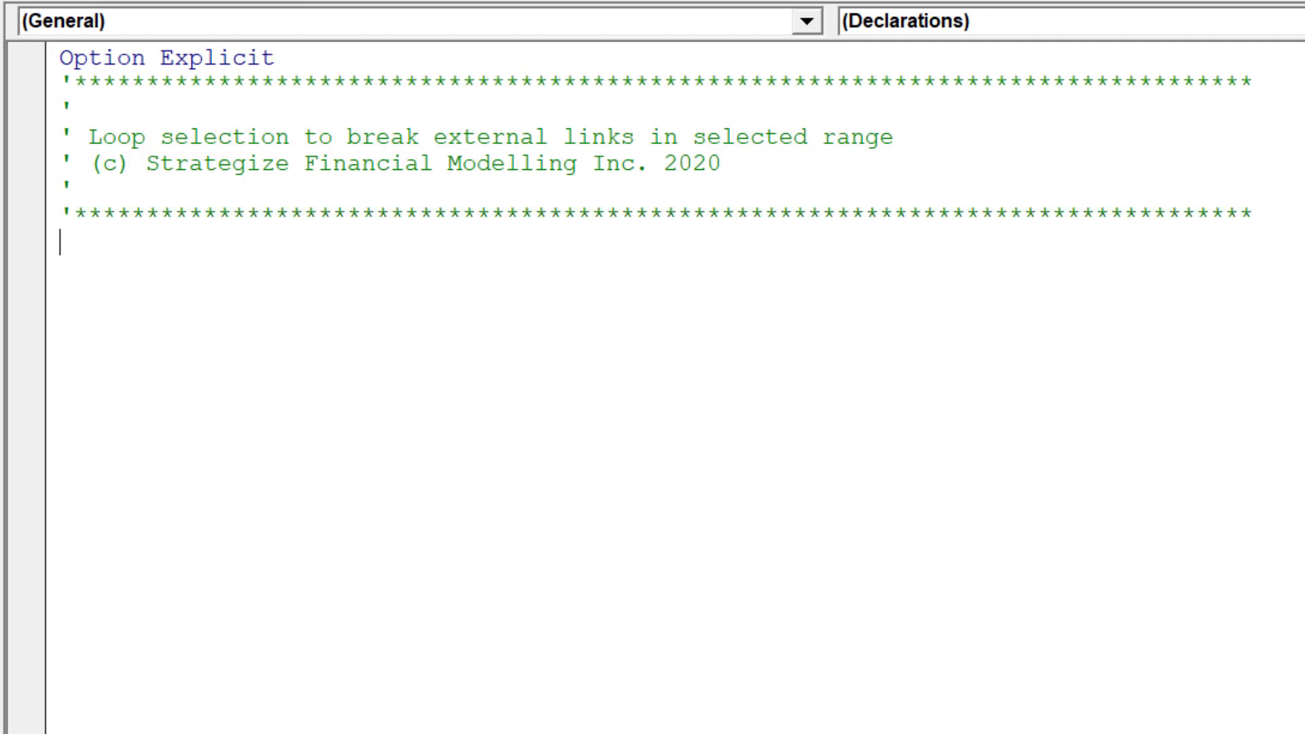
{"action": "key", "text": "Return"}
{"action": "key", "text": "Return"}
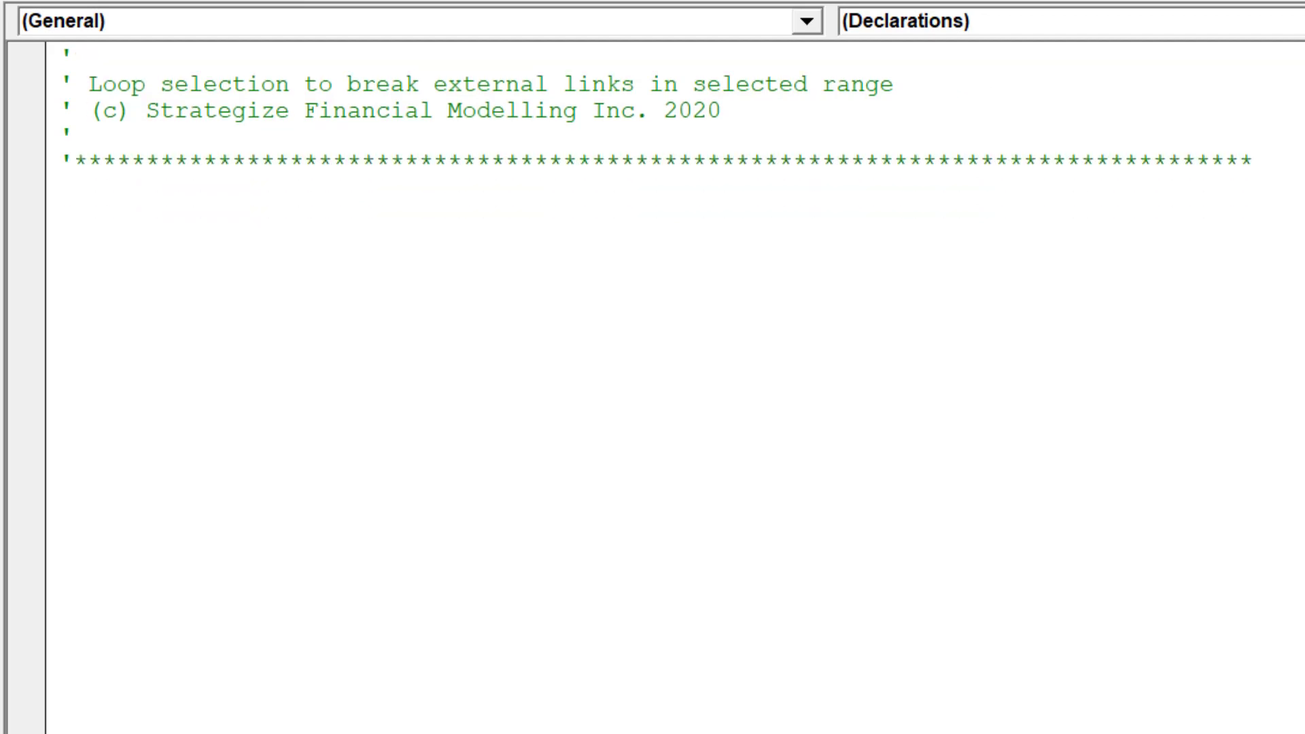
{"action": "key", "text": "Return"}
{"action": "key", "text": "Return"}
{"action": "key", "text": "Return"}
{"action": "key", "text": "ctrl+Home"}
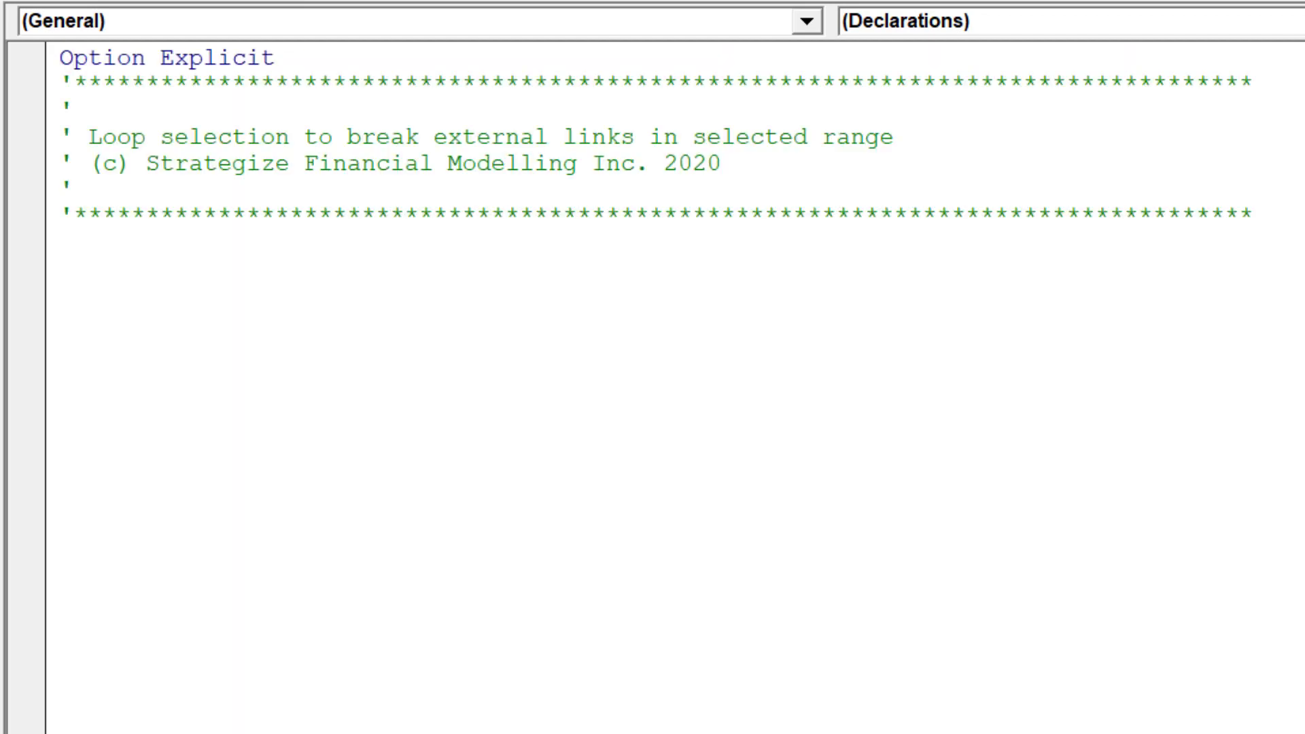
{"action": "scroll", "coordinate": [652, 380], "scroll_direction": "down", "scroll_amount": 1}
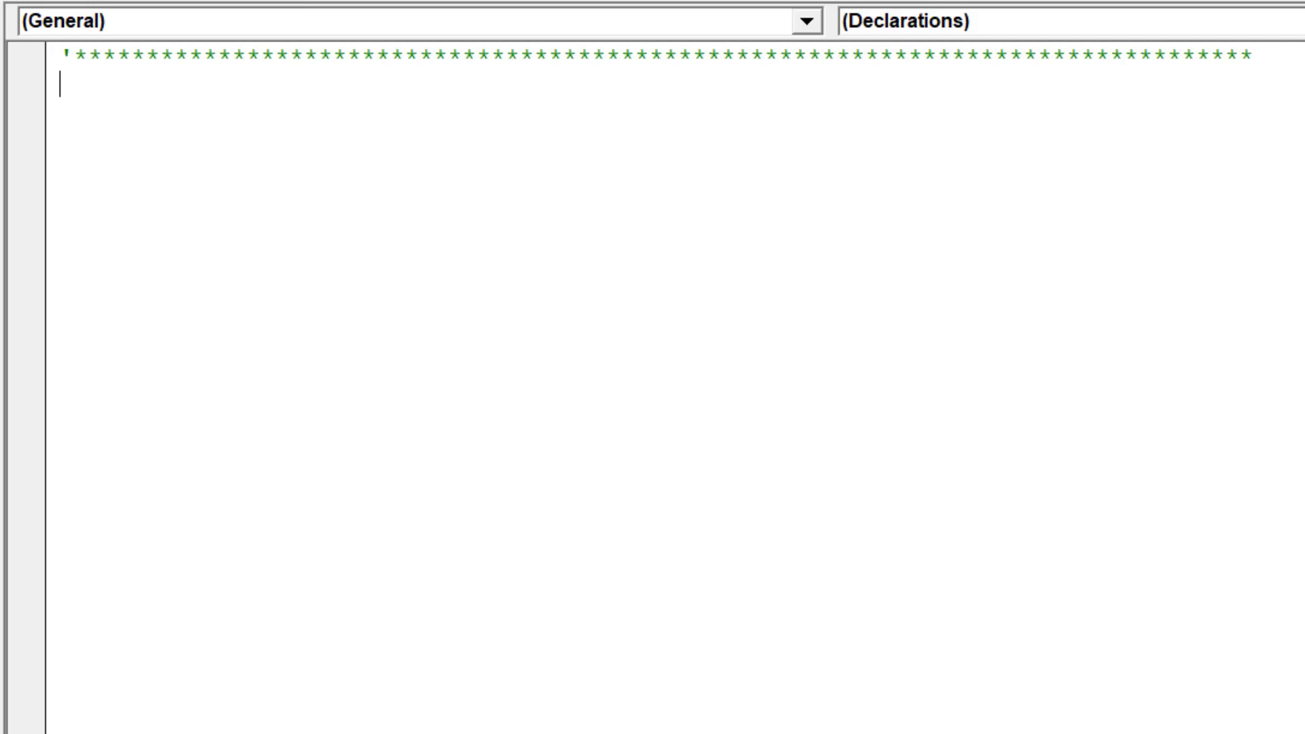
Step: Declare Sub killLinksSelection, letting VBA add End Sub, with a blank body line
{"action": "type", "text": "Sub k"}
{"action": "type", "text": "illLin"}
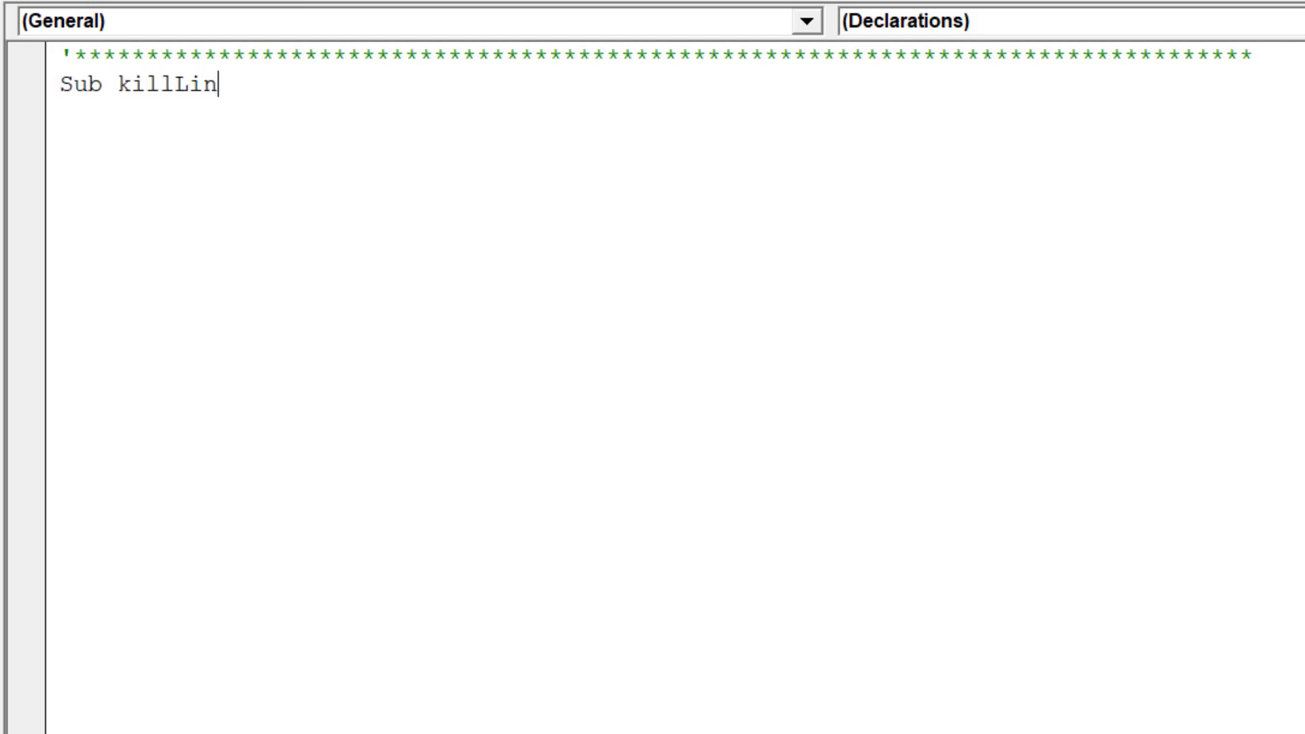
{"action": "type", "text": "ksSelec"}
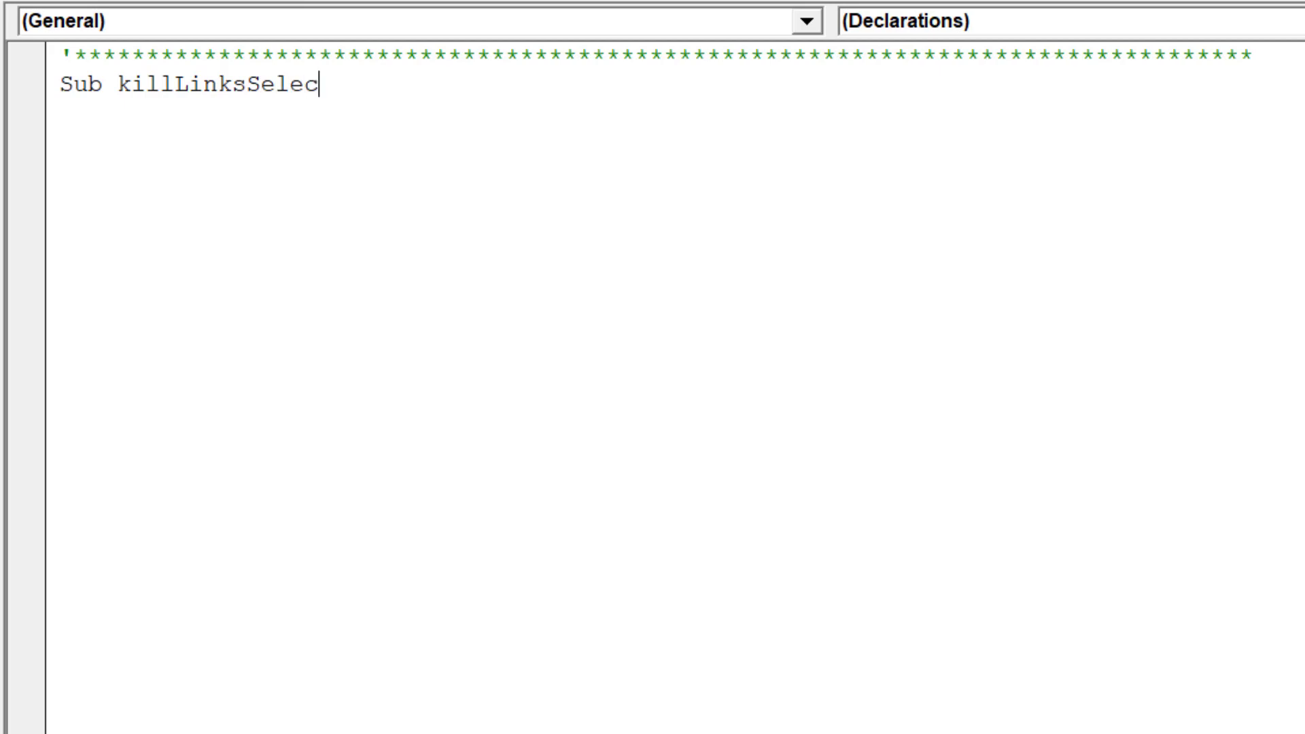
{"action": "type", "text": "tion"}
{"action": "key", "text": "Return"}
{"action": "key", "text": "Return"}
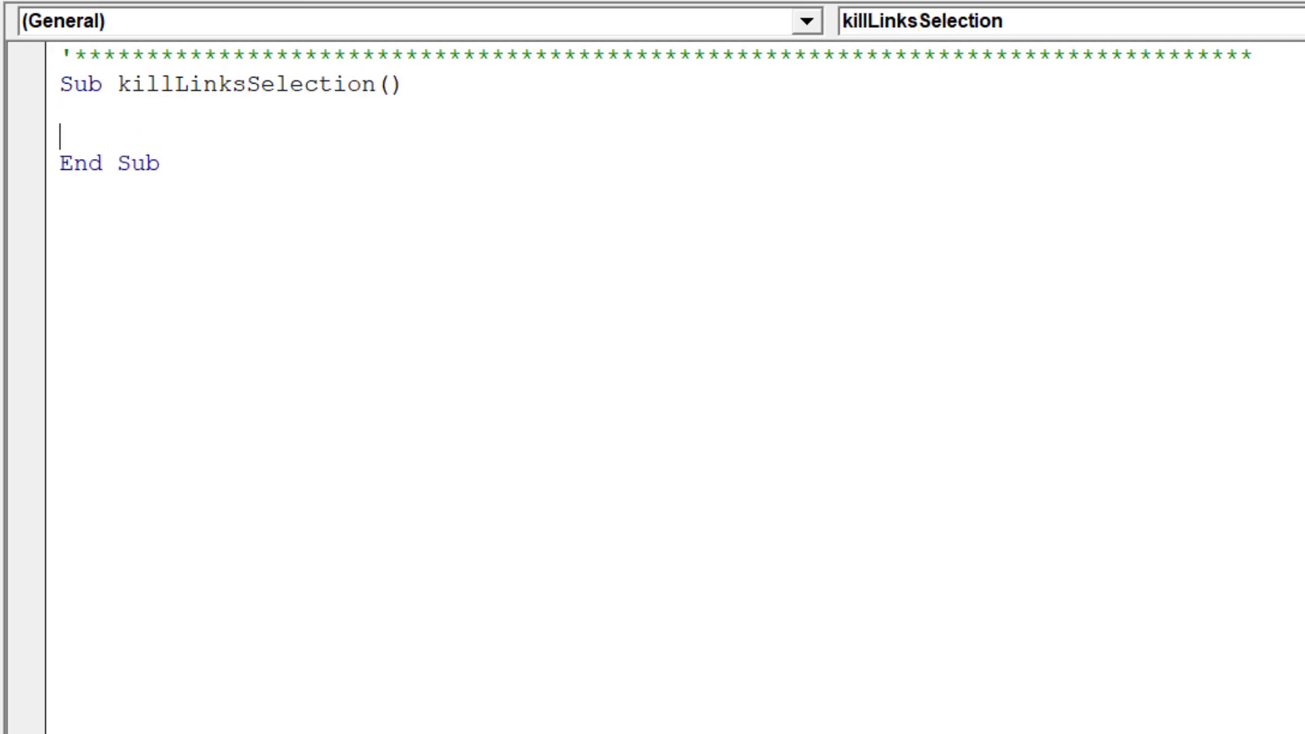
{"action": "key", "text": "Return"}
{"action": "key", "text": "Return"}
{"action": "key", "text": "Return"}
{"action": "key", "text": "Return"}
{"action": "key", "text": "Return"}
{"action": "key", "text": "Return"}
{"action": "key", "text": "Return"}
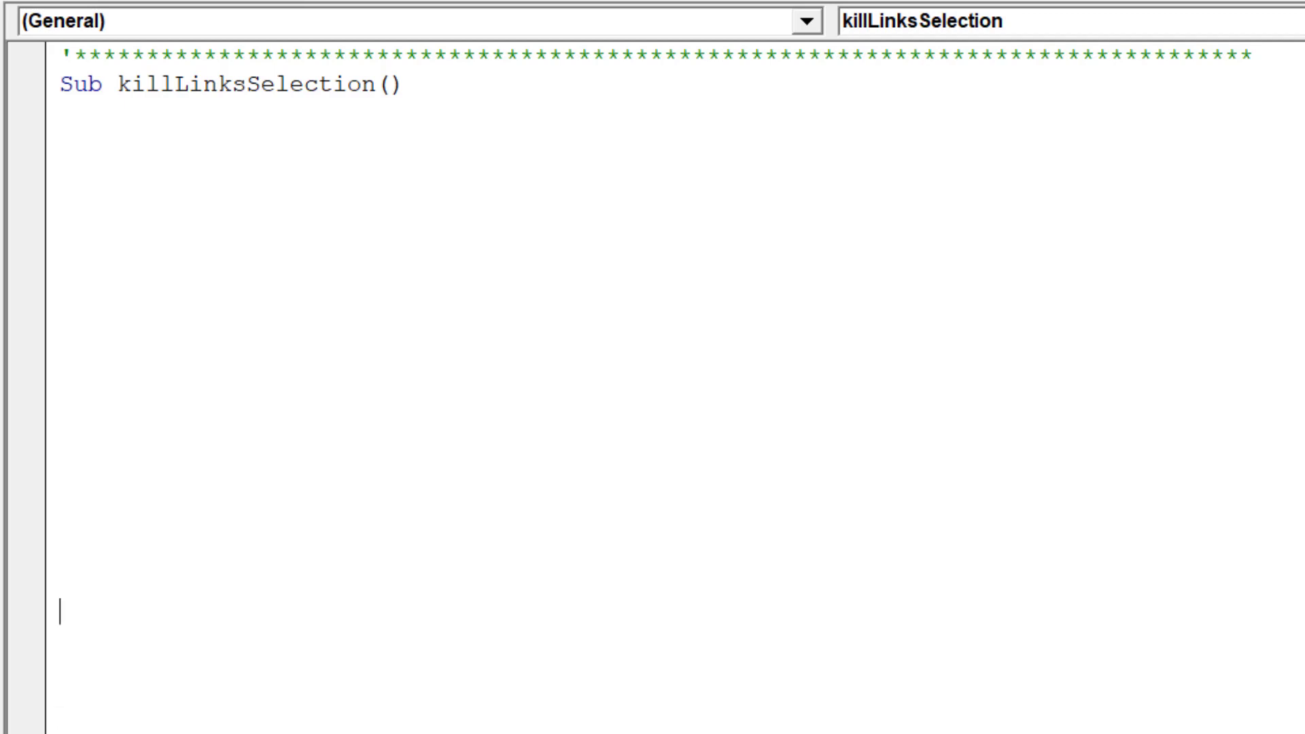
Step: Add the comment 'Disable Excel properties whilst macro runs' and start a With Application block
{"action": "key", "text": "Tab"}
{"action": "type", "text": "' "}
{"action": "type", "text": "Disable "}
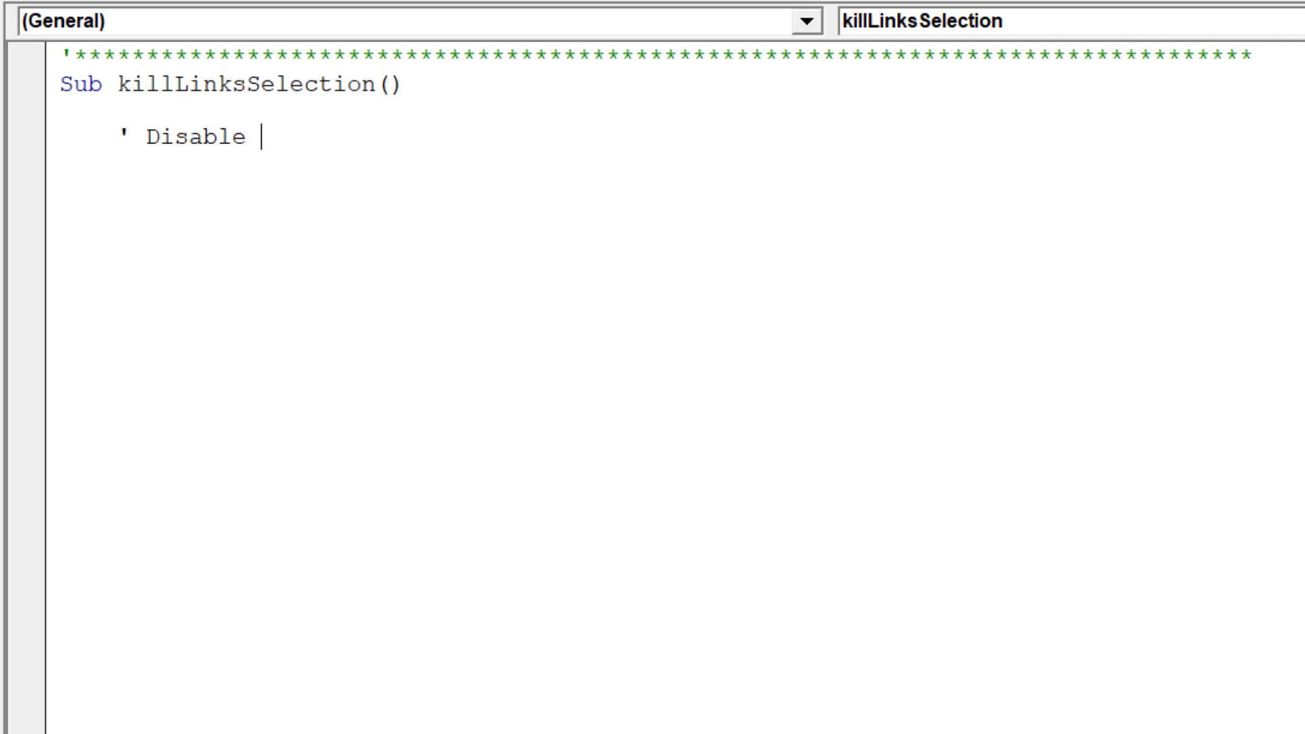
{"action": "type", "text": "E"}
{"action": "key", "text": "BackSpace"}
{"action": "type", "text": "k"}
{"action": "type", "text": "ey Excel pr"}
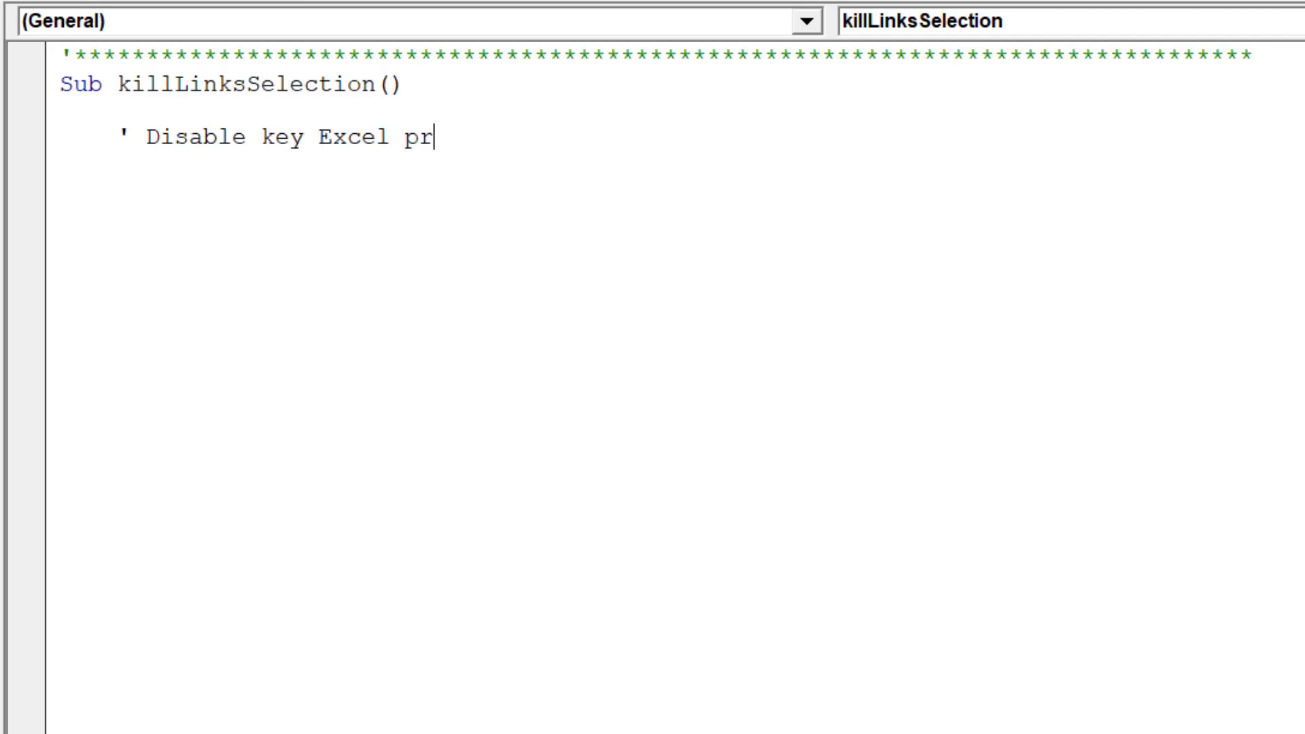
{"action": "type", "text": "operties whi"}
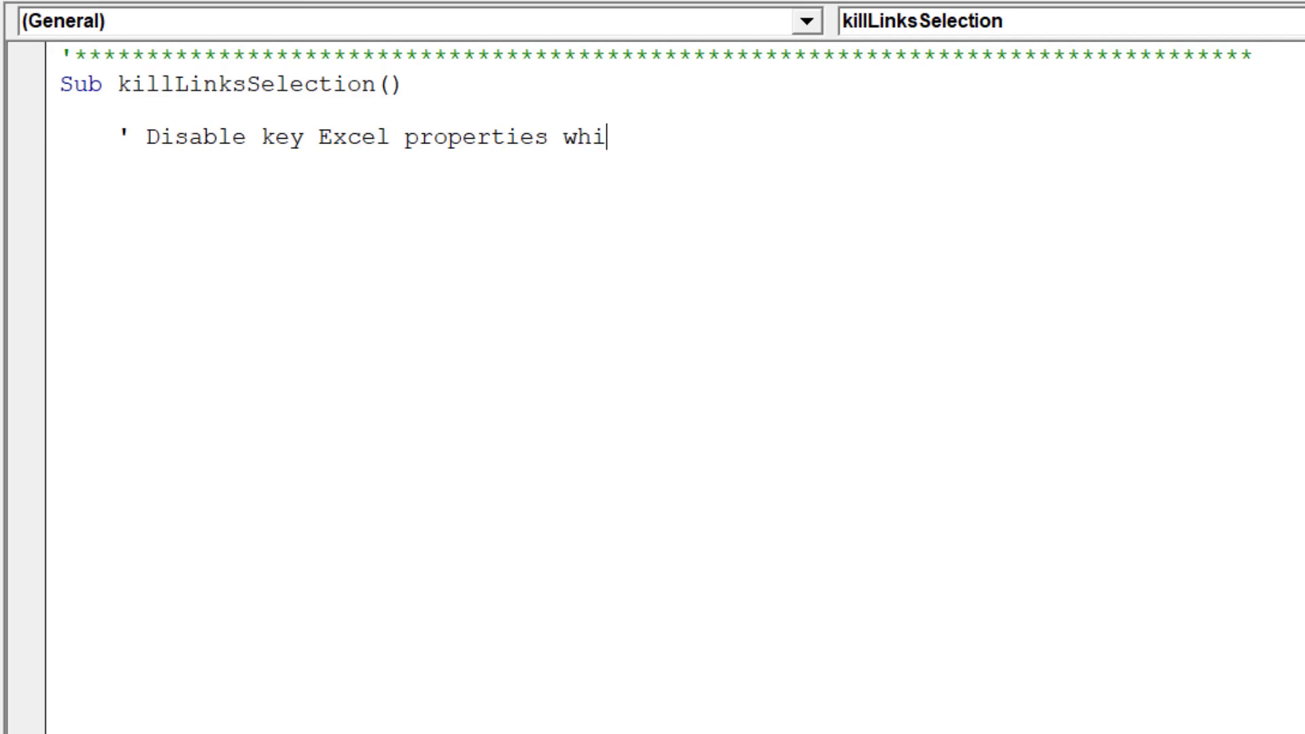
{"action": "type", "text": "lst macro "}
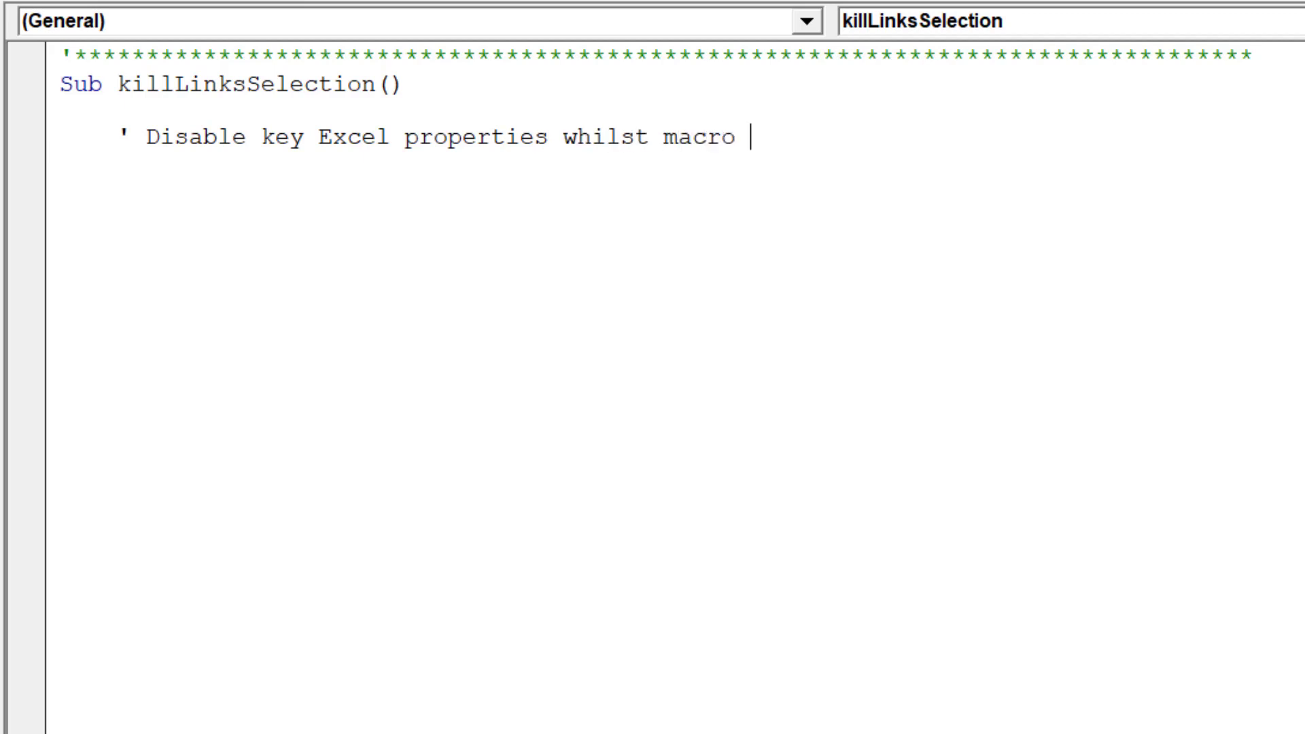
{"action": "type", "text": "runs"}
{"action": "key", "text": "Return"}
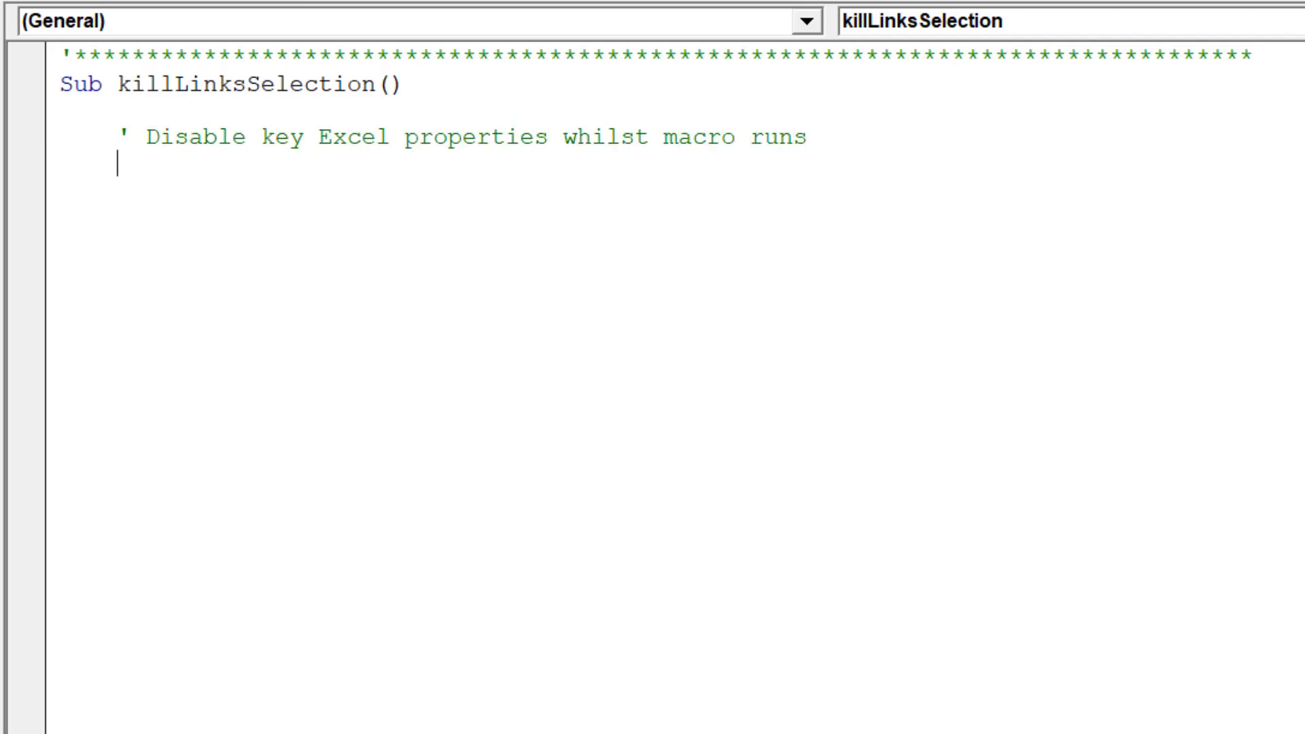
{"action": "type", "text": "With Appl"}
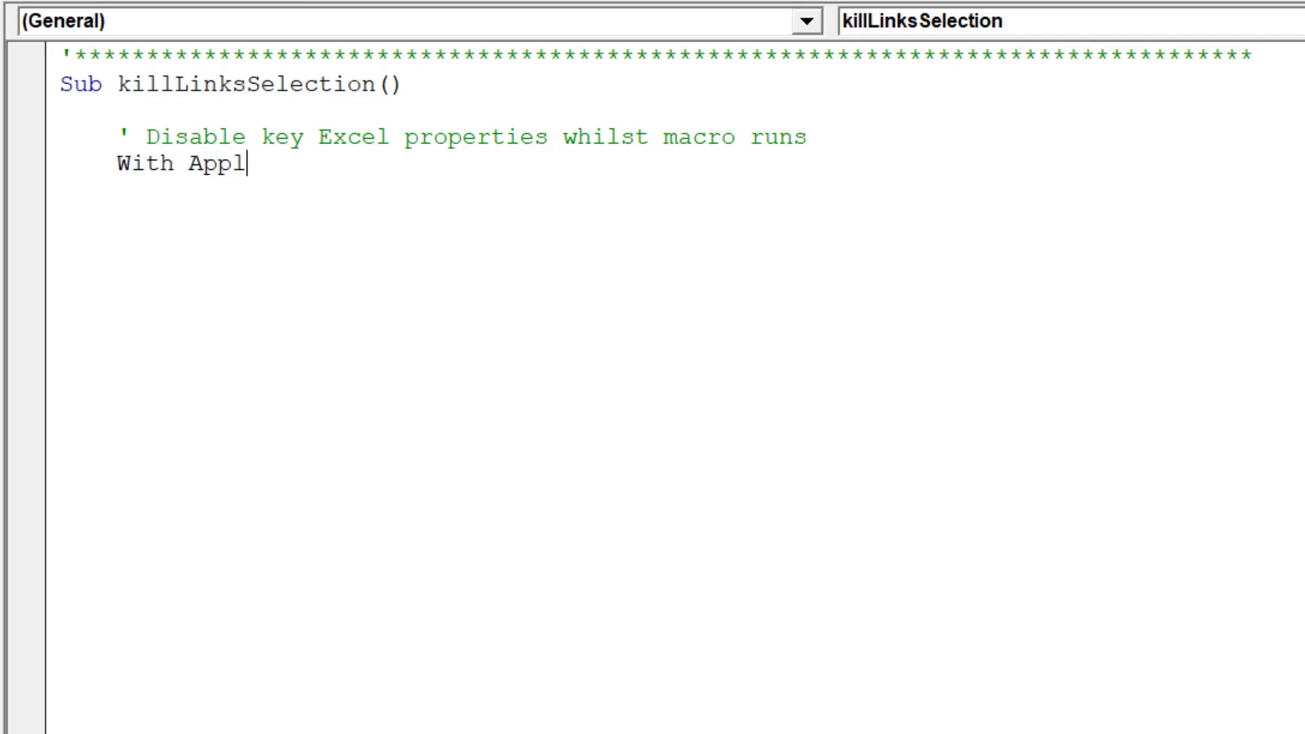
{"action": "type", "text": "ication"}
{"action": "key", "text": "Return"}
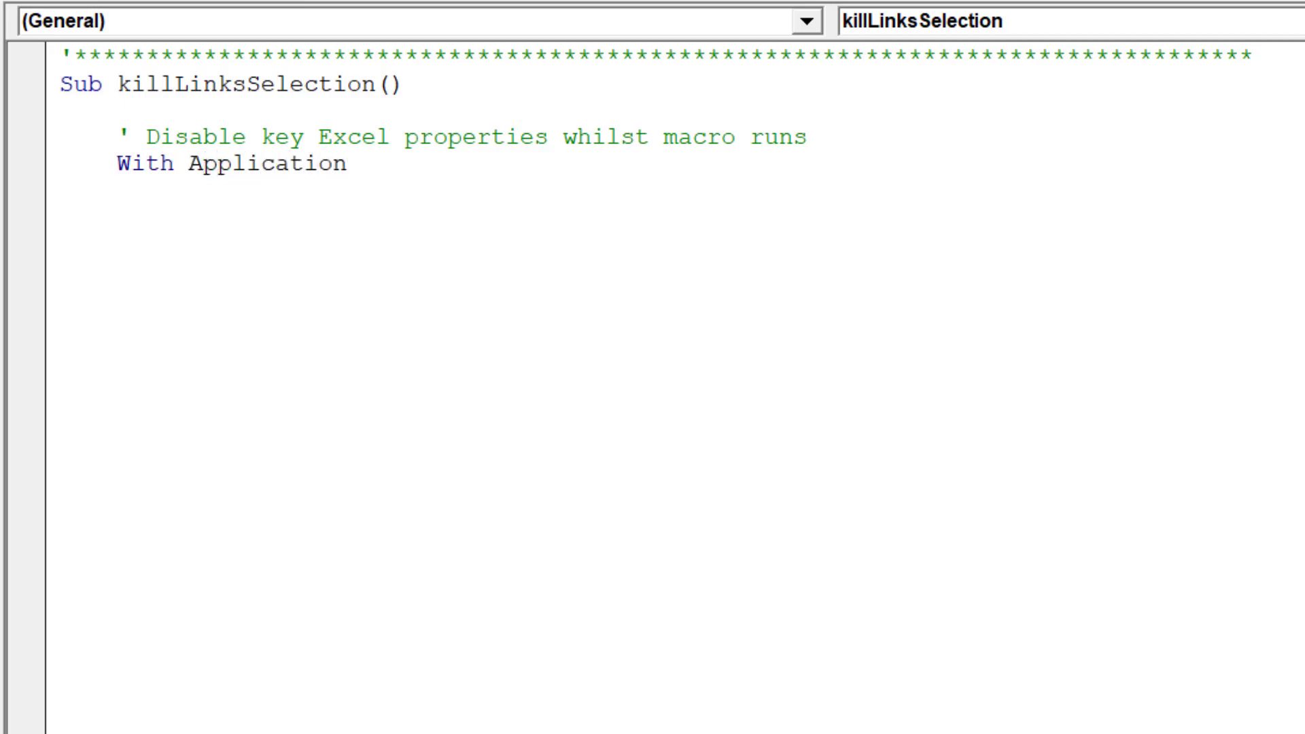
Step: Set .Calculation = xlCalculationManual inside the With block
{"action": "type", "text": ".ca"}
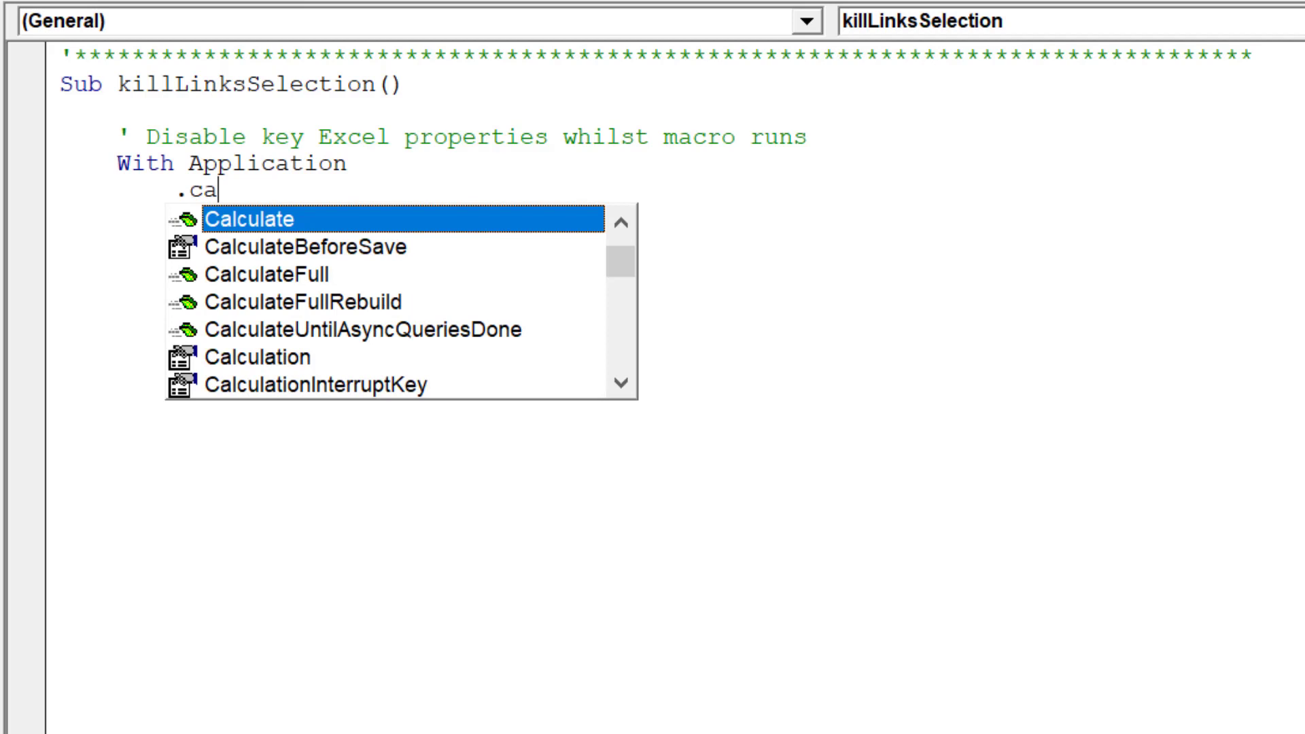
{"action": "key", "text": "Down"}
{"action": "key", "text": "Down"}
{"action": "key", "text": "Down"}
{"action": "key", "text": "Down"}
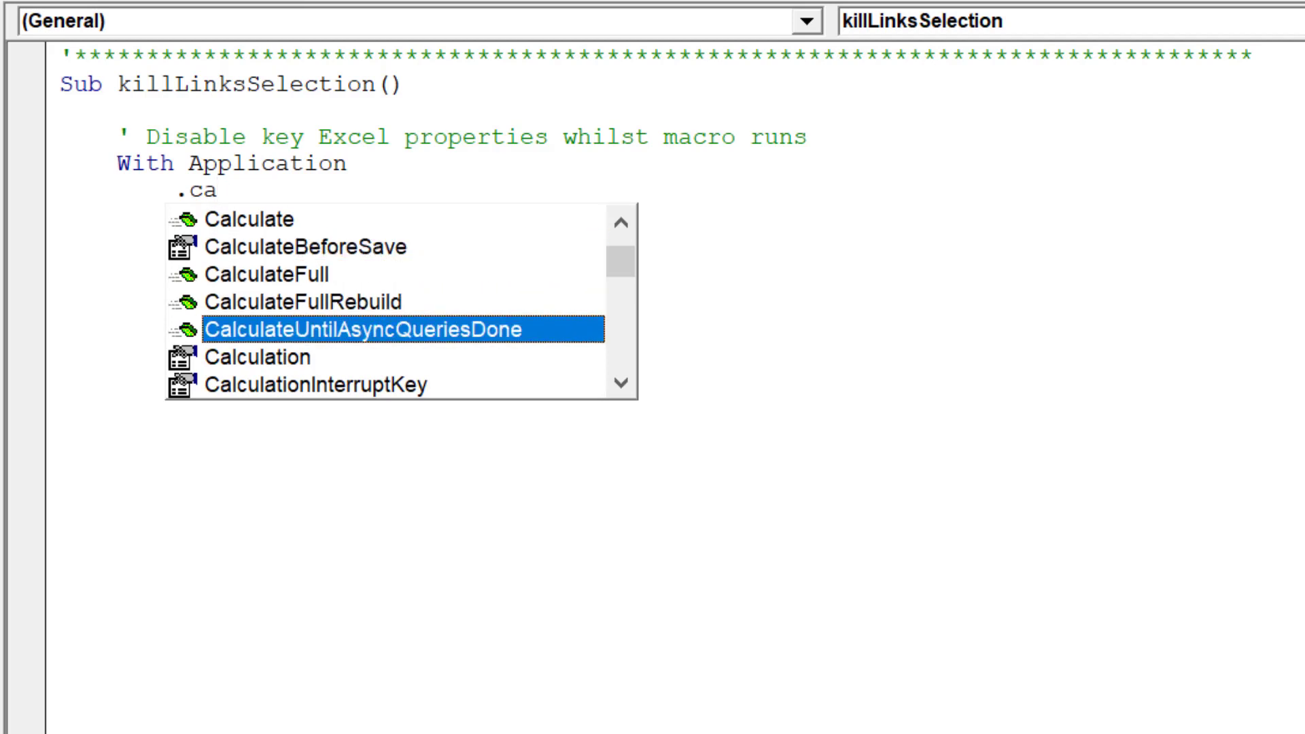
{"action": "key", "text": "Down"}
{"action": "key", "text": "Tab"}
{"action": "type", "text": "="}
{"action": "key", "text": "Down"}
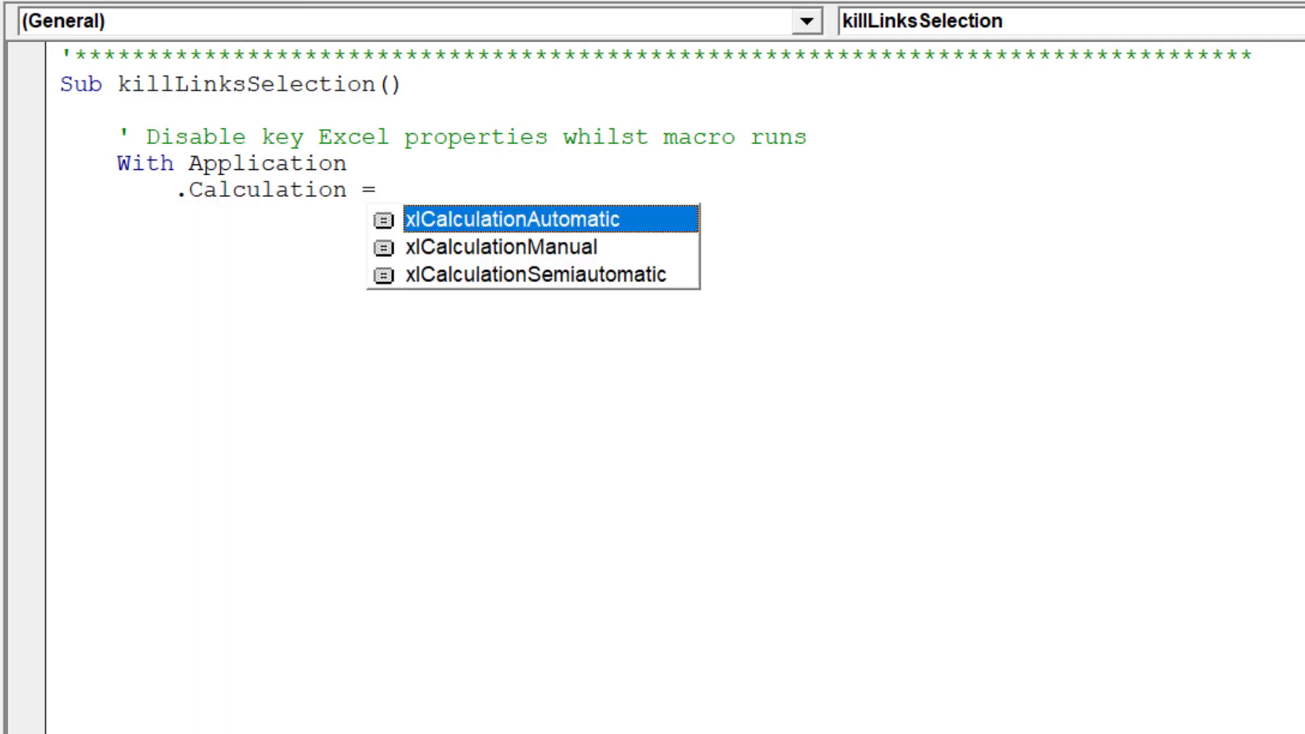
Step: Add .EnableEvents = False and .ScreenUpdating = False lines
{"action": "key", "text": "Down"}
{"action": "key", "text": "Tab"}
{"action": "key", "text": "Return"}
{"action": "type", "text": "."}
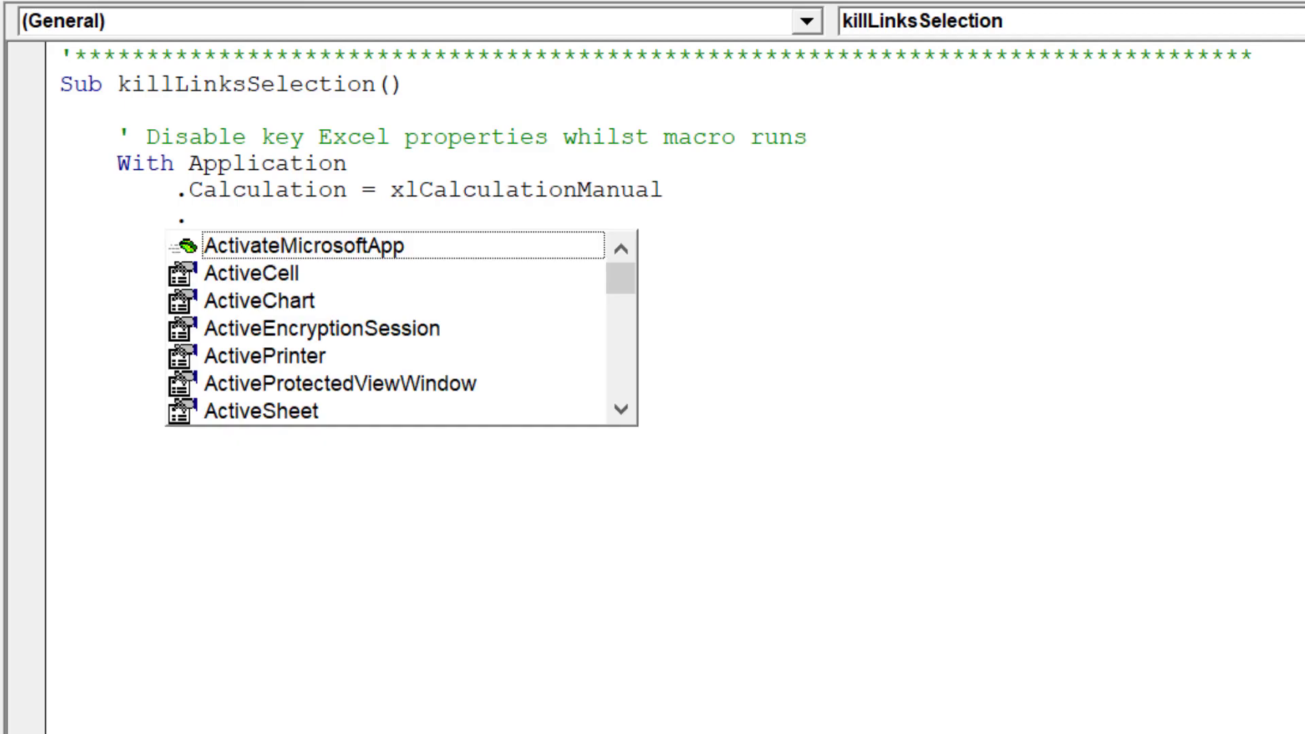
{"action": "type", "text": "en"}
{"action": "key", "text": "Down"}
{"action": "key", "text": "Down"}
{"action": "key", "text": "Down"}
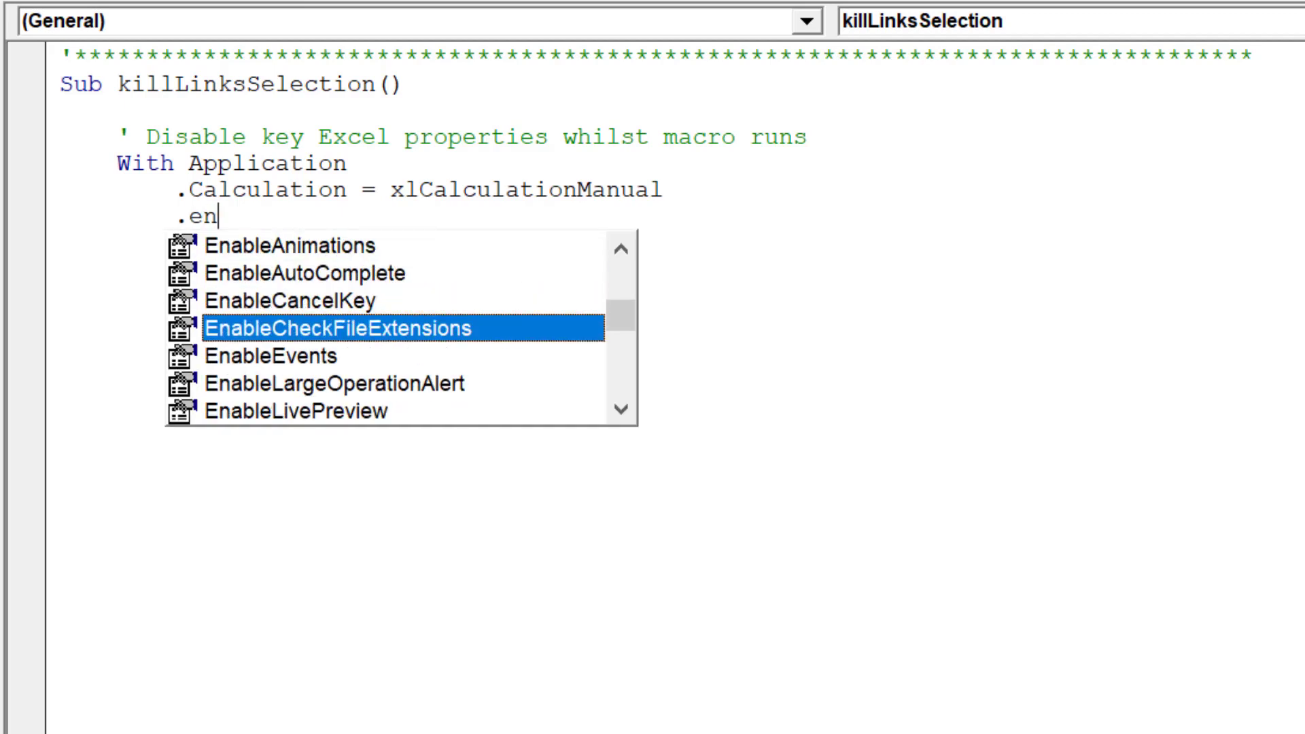
{"action": "key", "text": "Down"}
{"action": "key", "text": "Tab"}
{"action": "type", "text": "="}
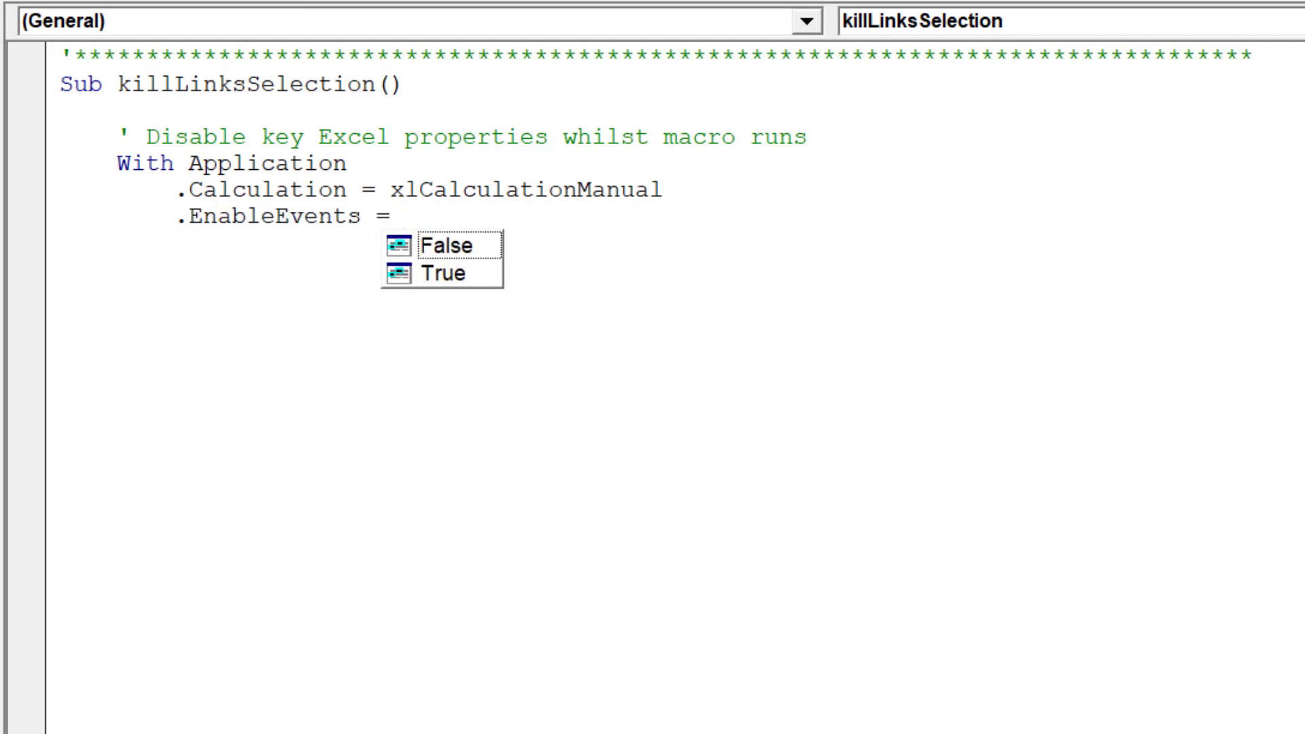
{"action": "key", "text": "Down"}
{"action": "key", "text": "Tab"}
{"action": "key", "text": "Return"}
{"action": "type", "text": ".s"}
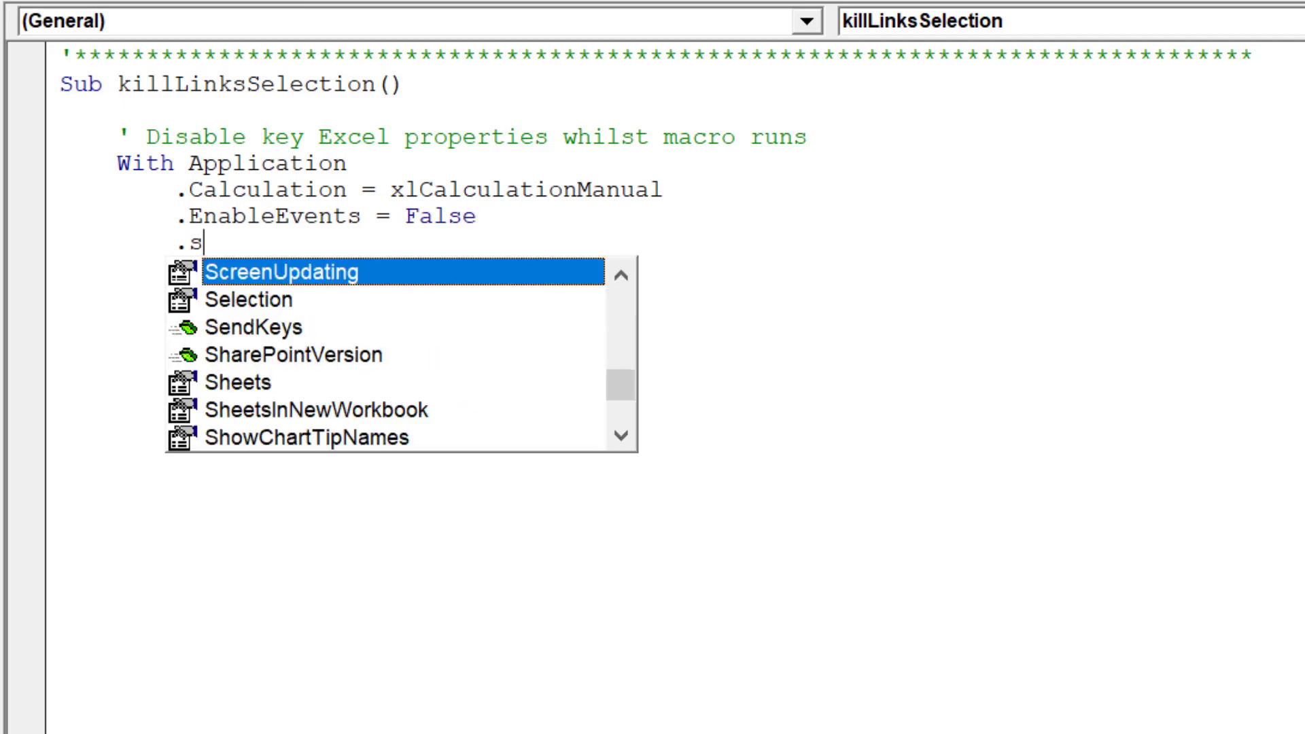
{"action": "type", "text": "c"}
{"action": "key", "text": "Tab"}
{"action": "type", "text": "="}
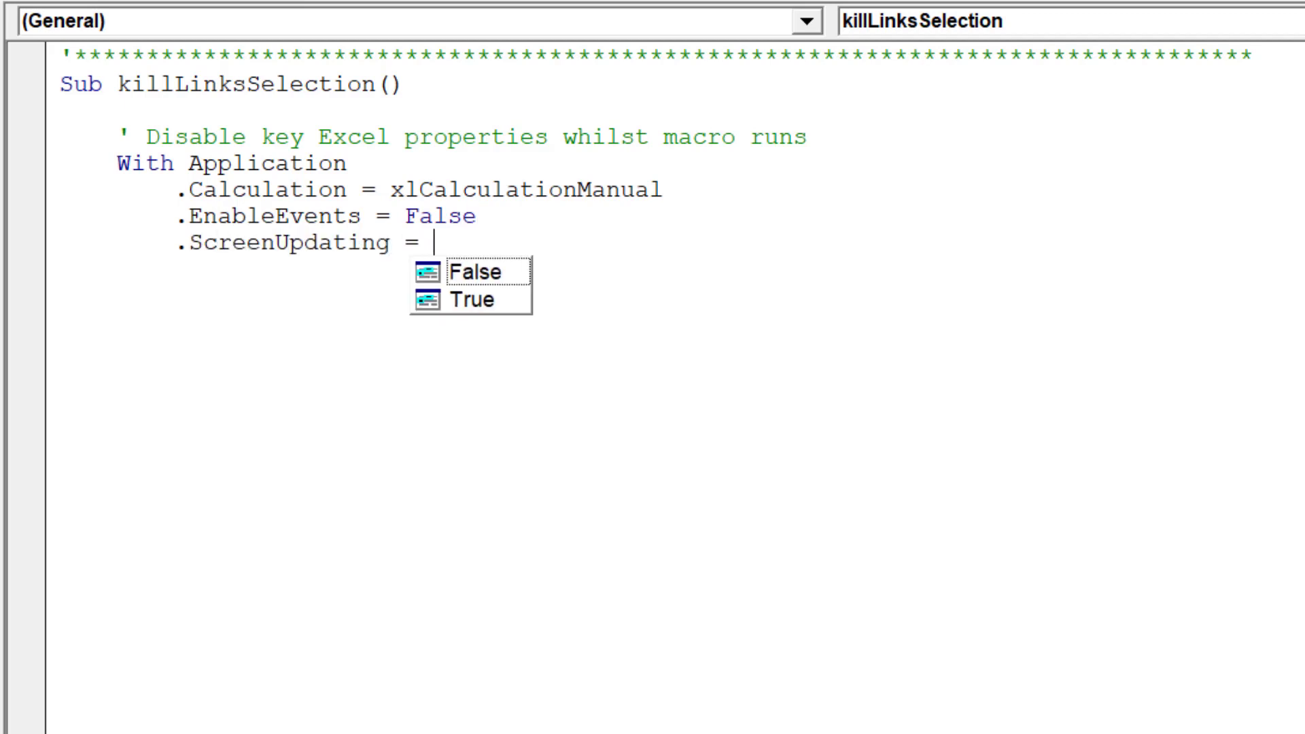
{"action": "key", "text": "Tab"}
{"action": "key", "text": "Return"}
Step: Close the block with End With and start a fresh line below
{"action": "key", "text": "BackSpace"}
{"action": "type", "text": "E"}
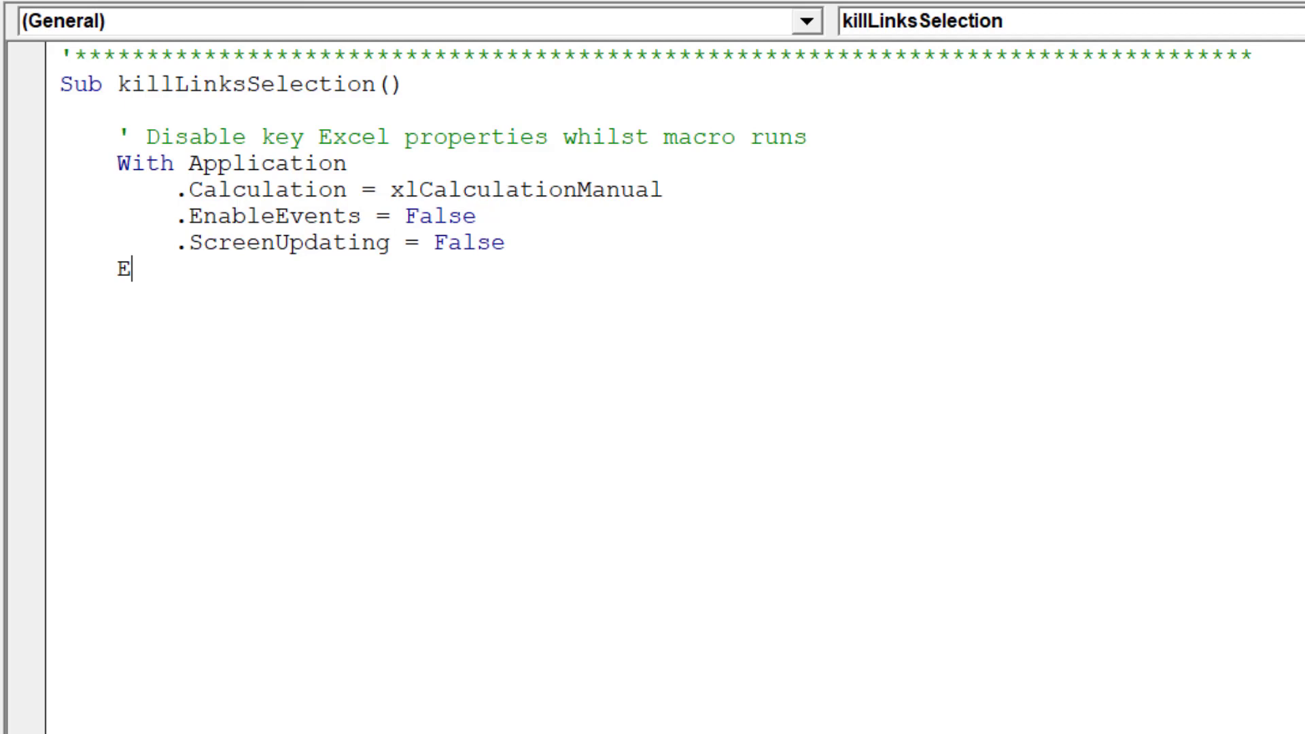
{"action": "type", "text": "nf"}
{"action": "key", "text": "BackSpace"}
{"action": "key", "text": "BackSpace"}
{"action": "type", "text": "d i"}
{"action": "key", "text": "BackSpace"}
{"action": "type", "text": "with"}
{"action": "key", "text": "Return"}
{"action": "key", "text": "BackSpace"}
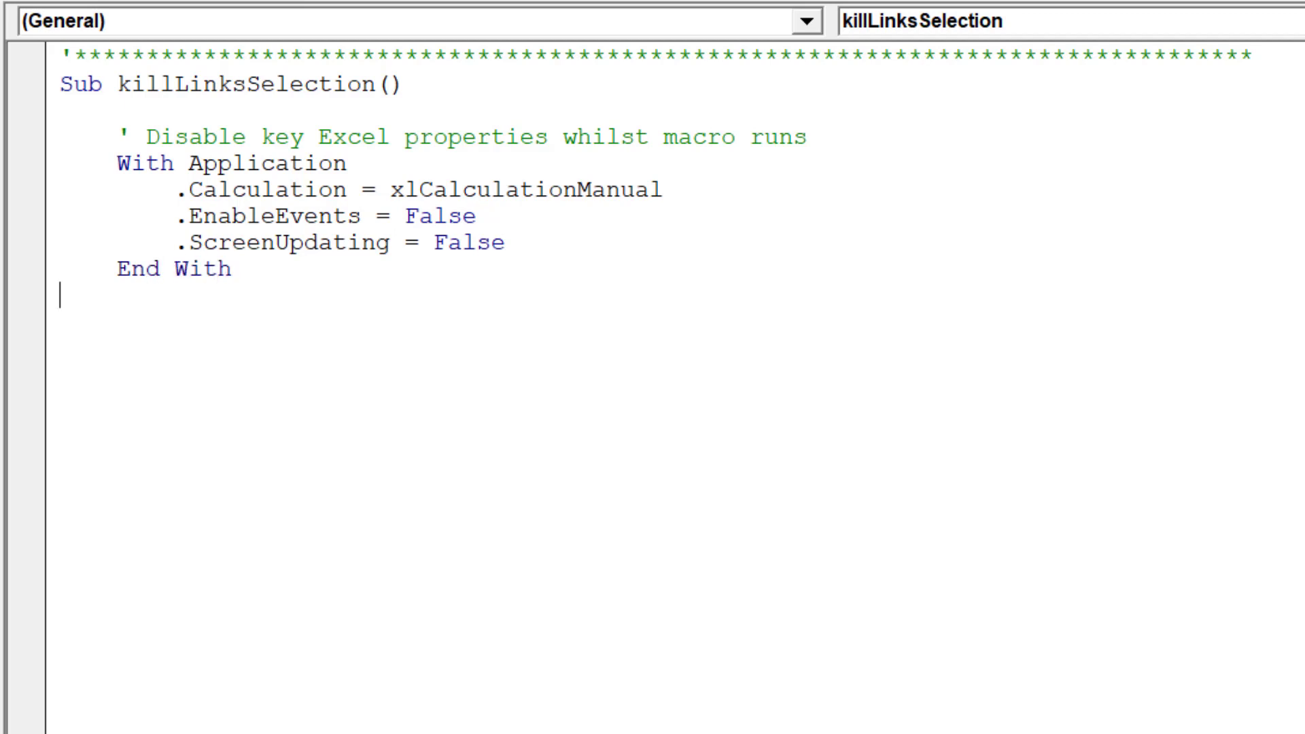
Step: Under a 'Declare certain variables' comment, add Dim rng As Range, cell As Range, BreakLinks As Variant
{"action": "key", "text": "Tab"}
{"action": "type", "text": "' Declare "}
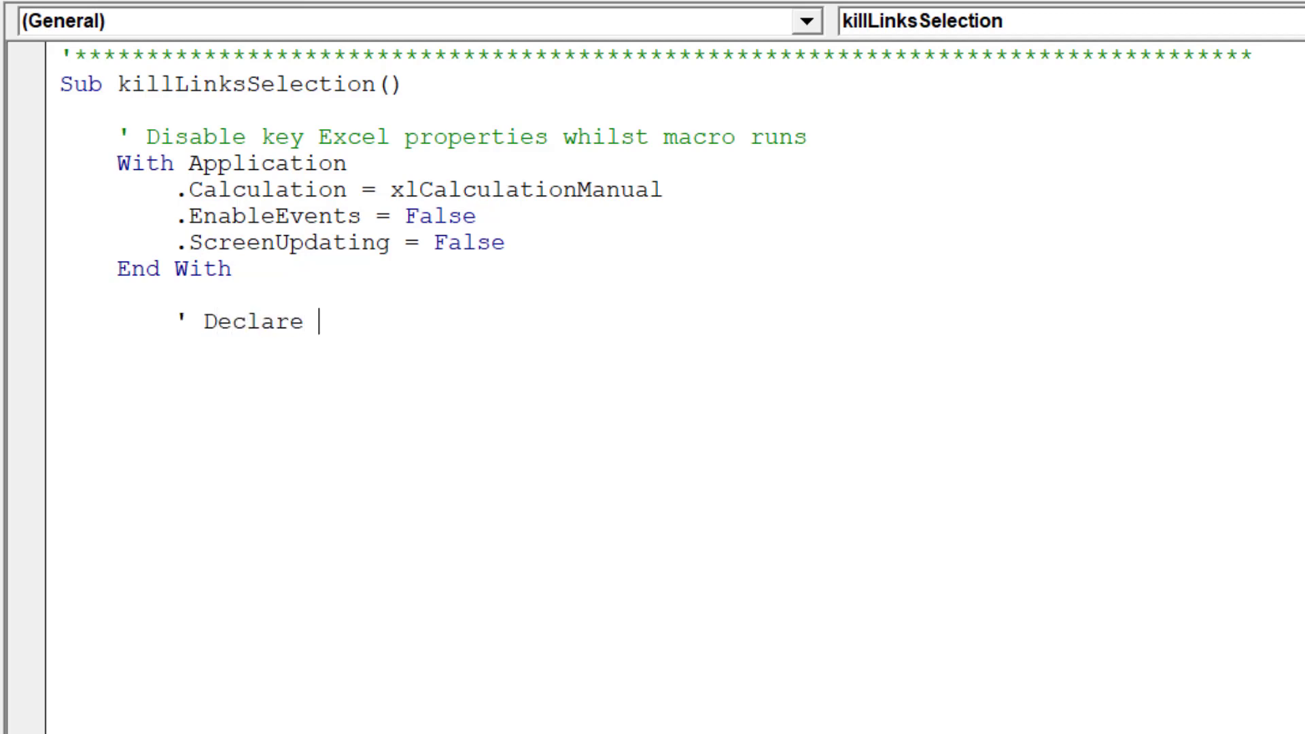
{"action": "type", "text": "certain "}
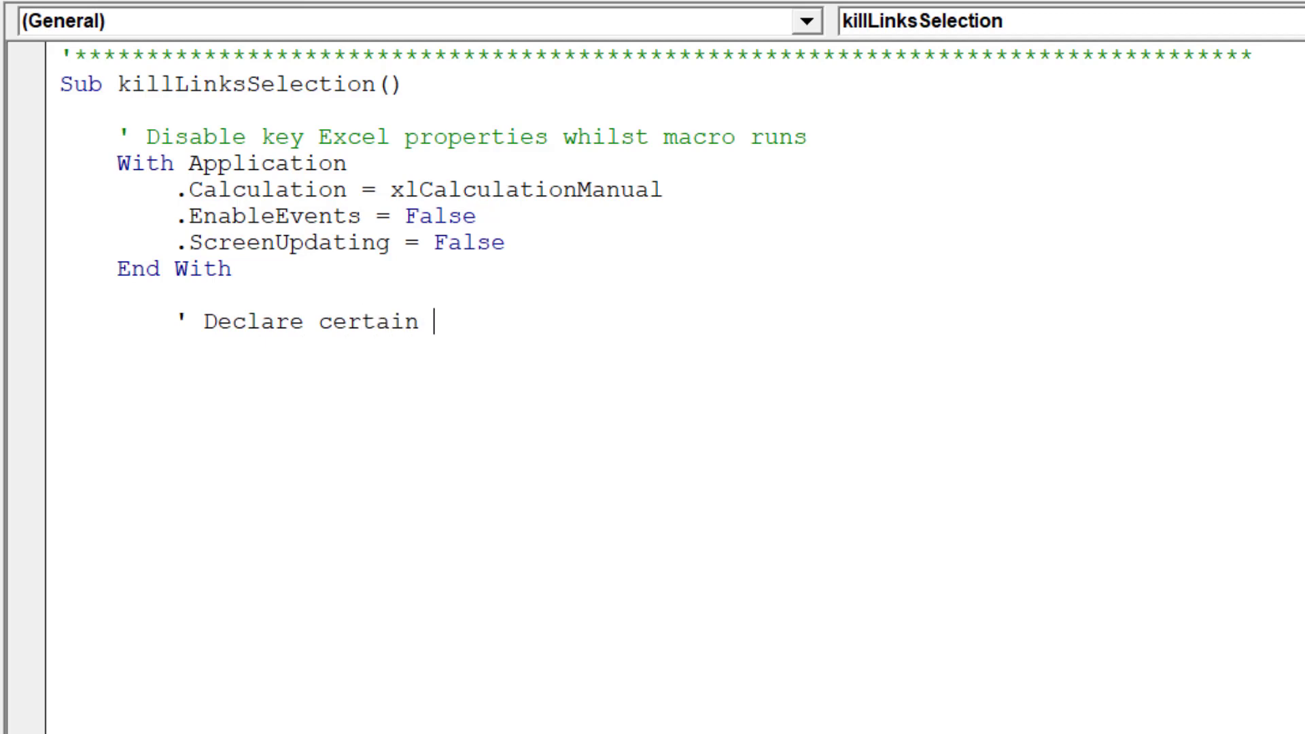
{"action": "type", "text": "variables"}
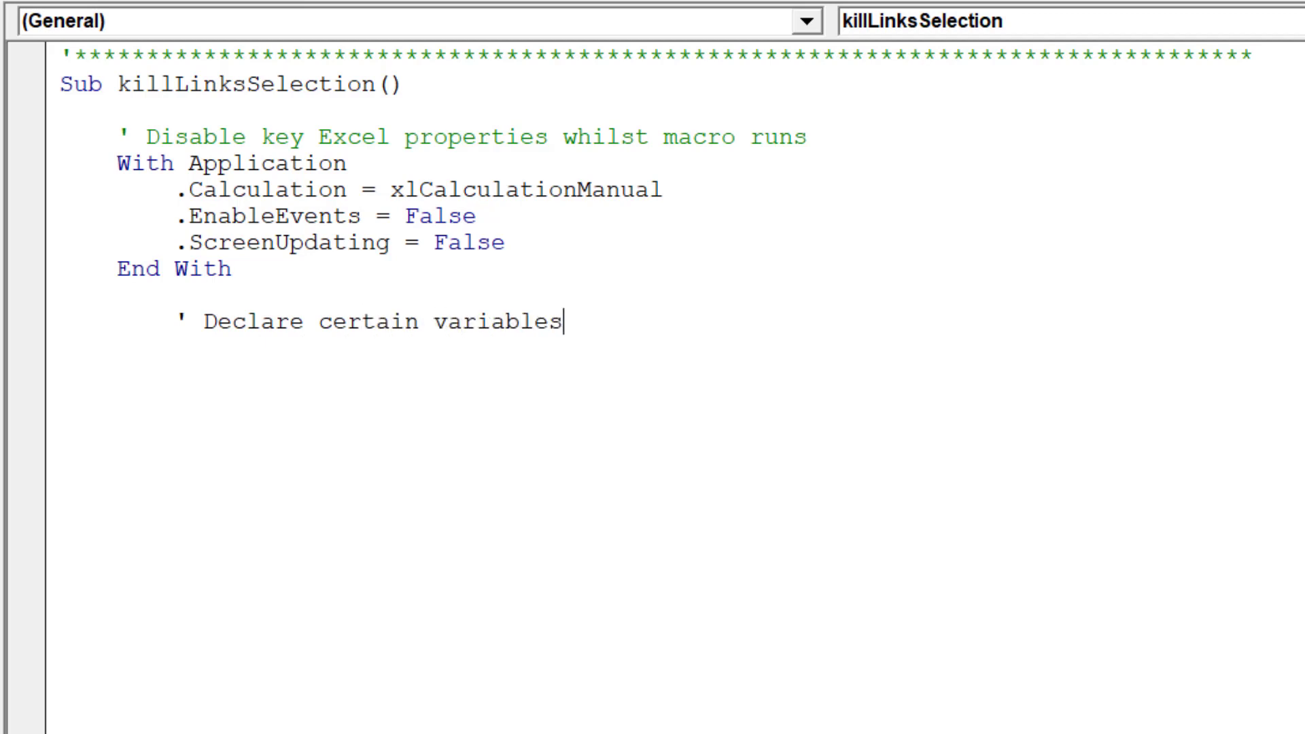
{"action": "key", "text": "Return"}
{"action": "type", "text": "Dim "}
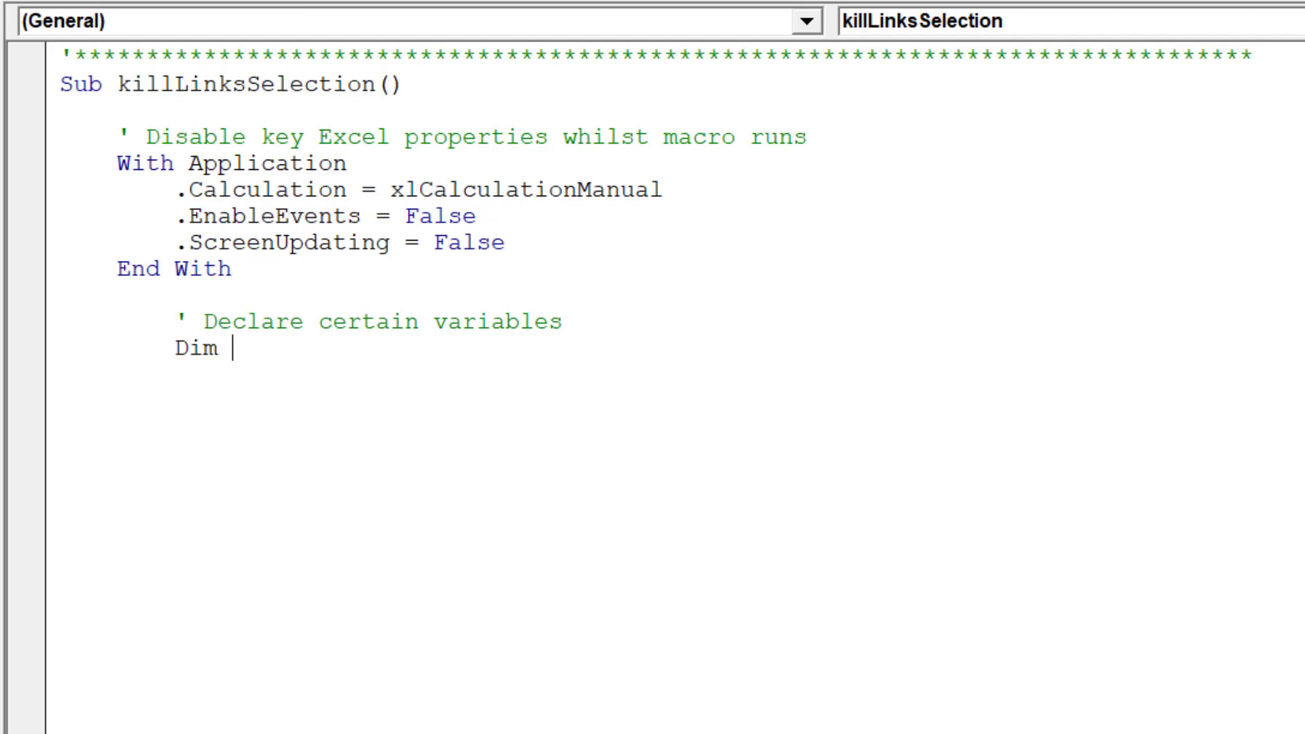
{"action": "type", "text": "rng as rang"}
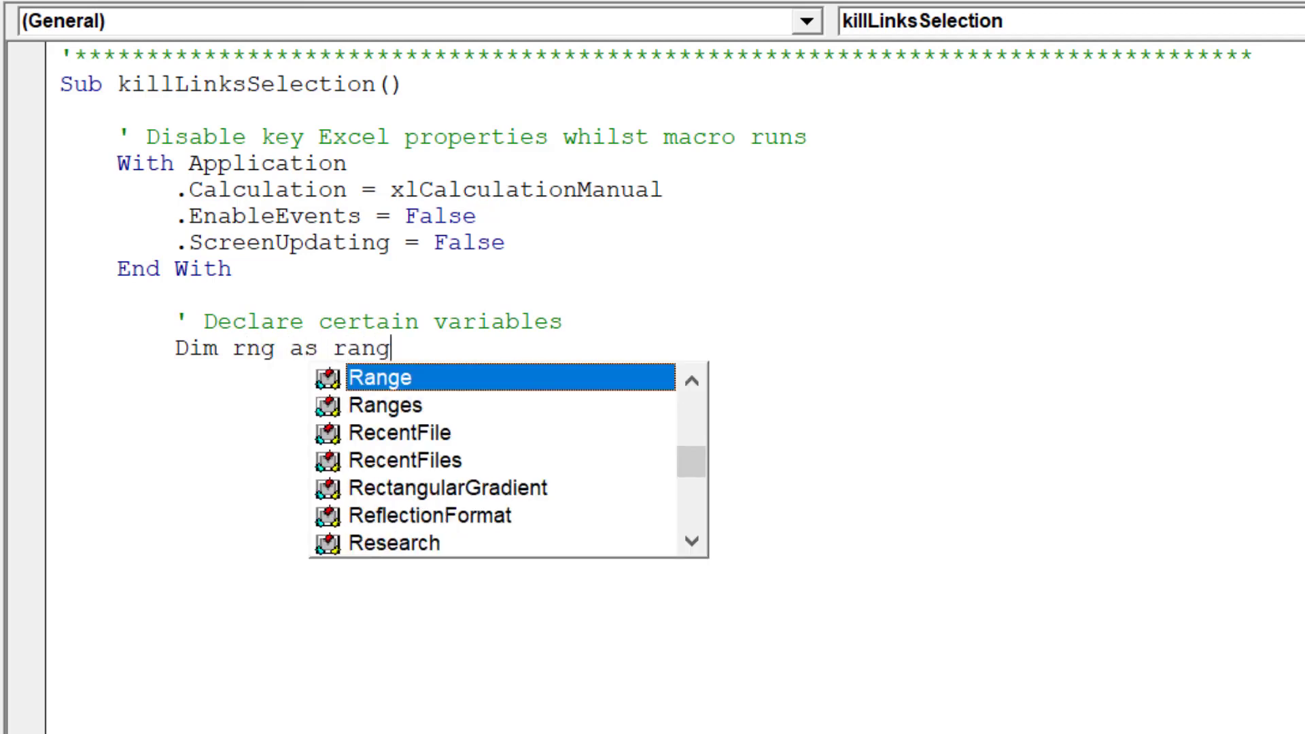
{"action": "key", "text": "Tab"}
{"action": "type", "text": ", cell as"}
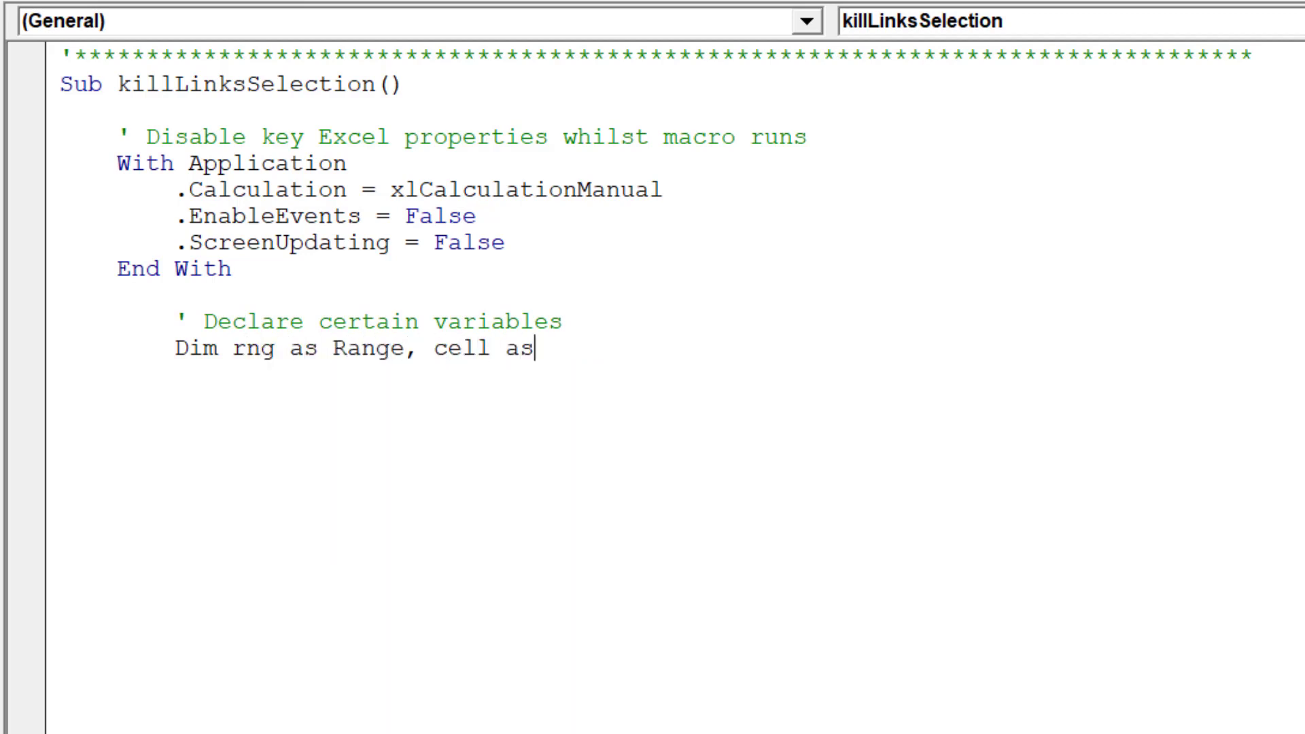
{"action": "type", "text": " rang"}
{"action": "key", "text": "Tab"}
{"action": "type", "text": ", "}
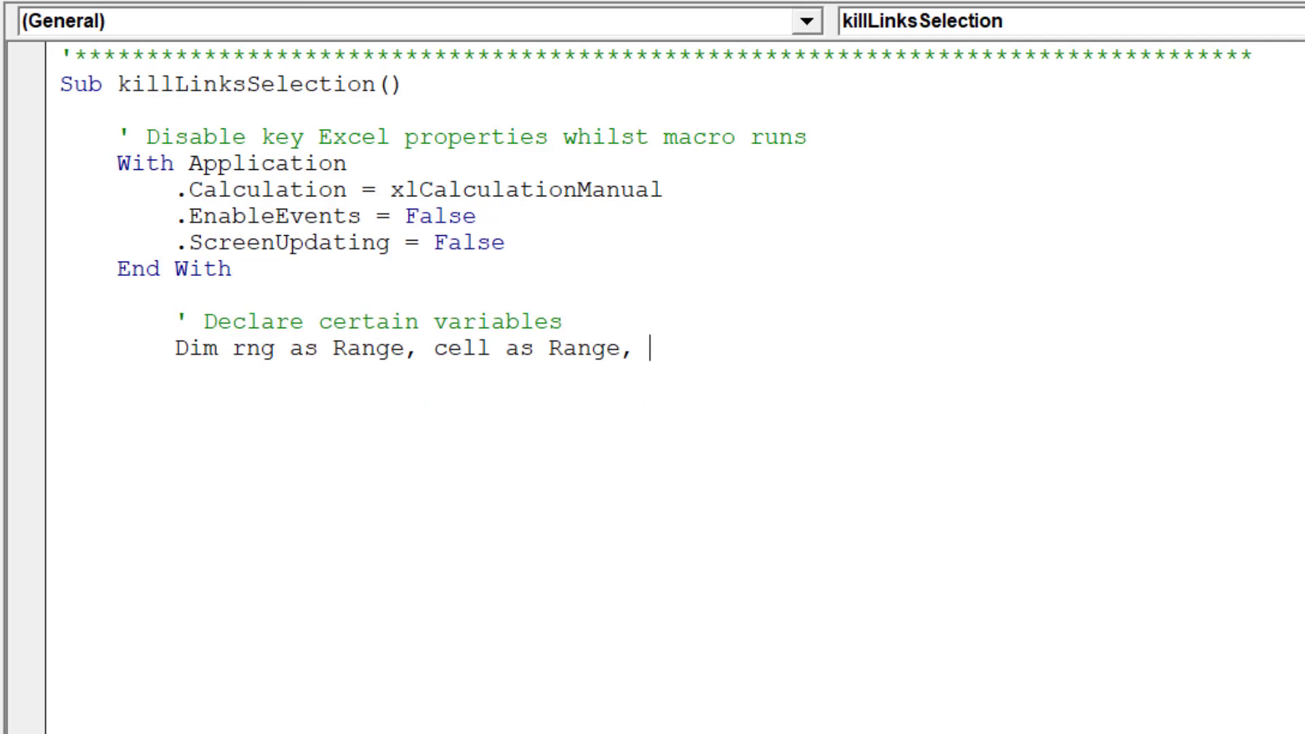
{"action": "type", "text": "BreakL"}
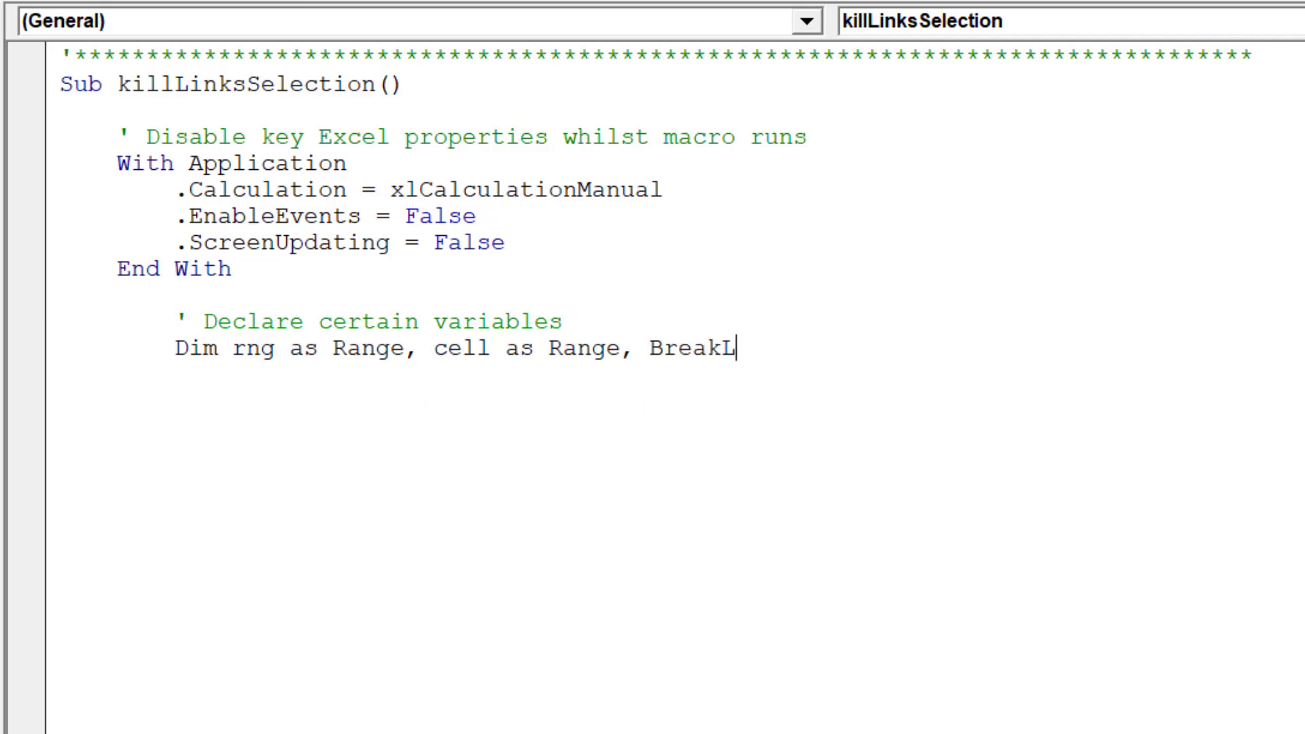
{"action": "type", "text": "inks as "}
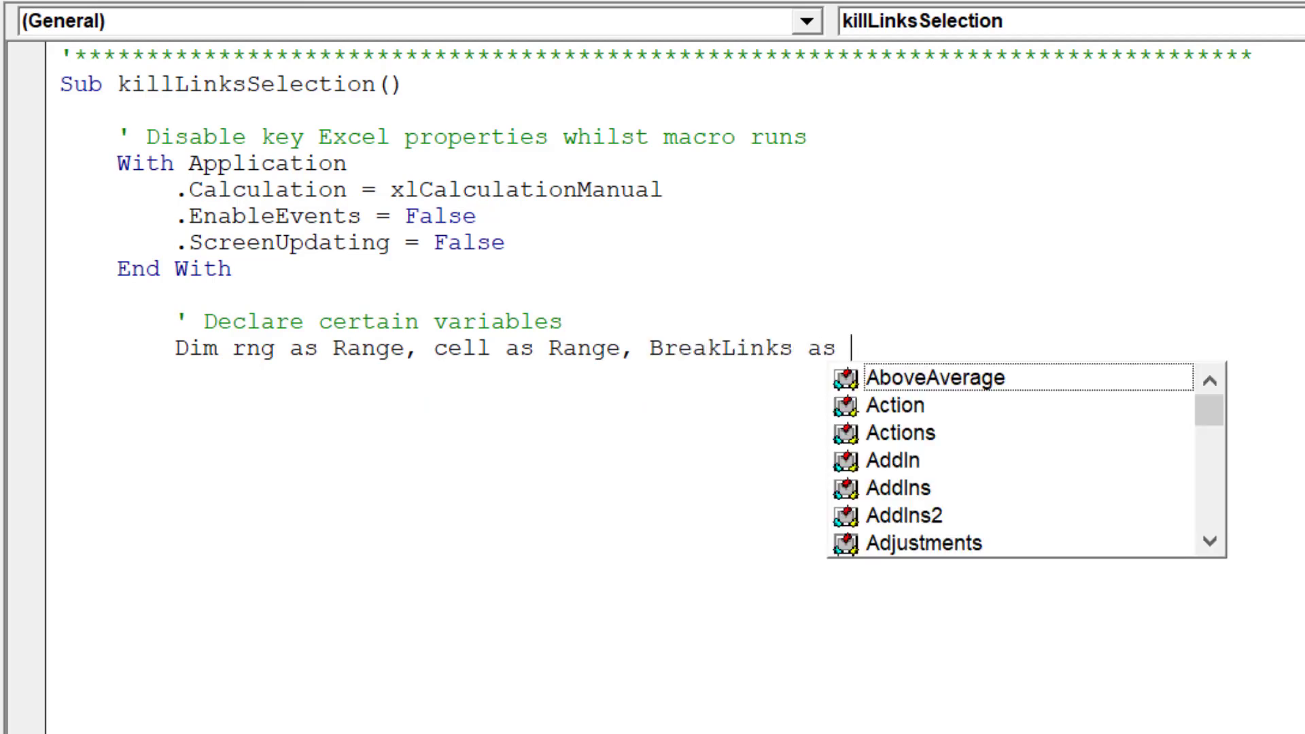
{"action": "type", "text": "vari"}
{"action": "key", "text": "Tab"}
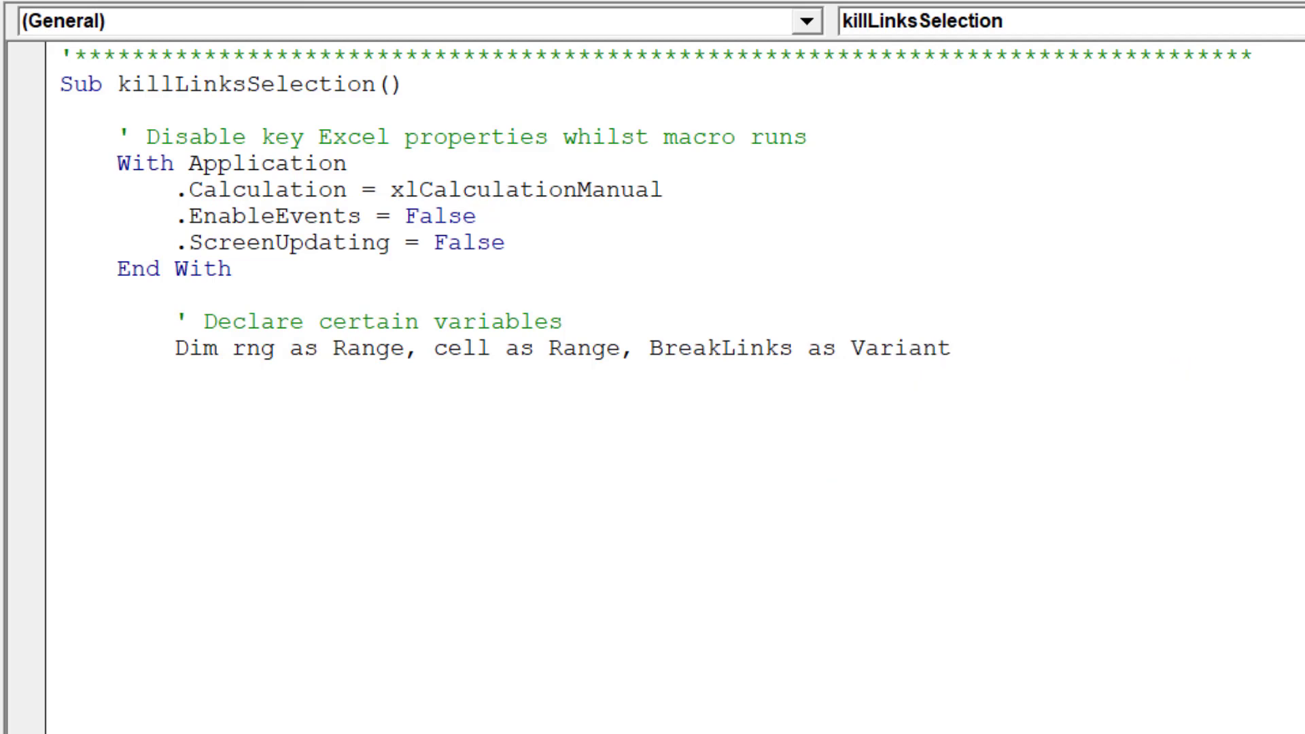
{"action": "key", "text": "Return"}
{"action": "key", "text": "Return"}
{"action": "key", "text": "Tab"}
Step: Add the 'Set the range object' comment, Set rng = Selection, and begin a loop comment
{"action": "scroll", "coordinate": [652, 367], "scroll_direction": "down", "scroll_amount": 1}
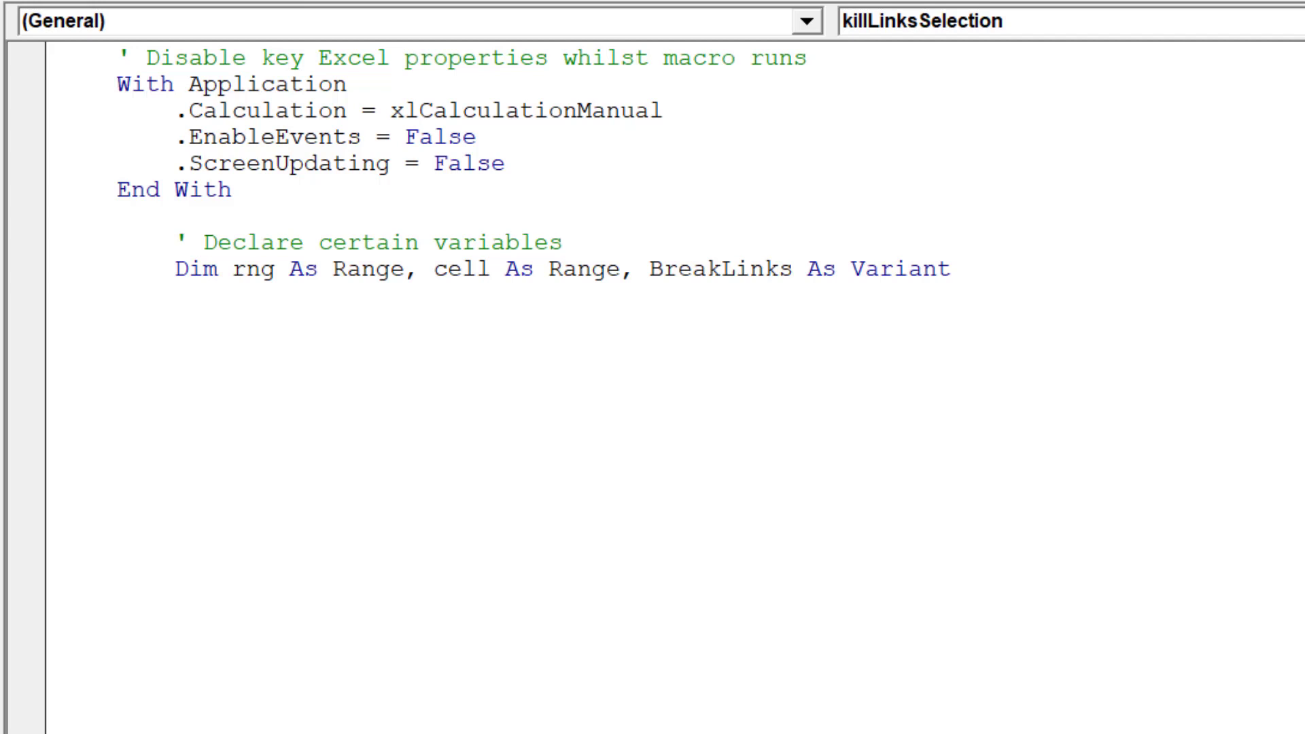
{"action": "scroll", "coordinate": [652, 367], "scroll_direction": "down", "scroll_amount": 2}
{"action": "scroll", "coordinate": [653, 367], "scroll_direction": "down", "scroll_amount": 1}
{"action": "scroll", "coordinate": [653, 367], "scroll_direction": "down", "scroll_amount": 2}
{"action": "scroll", "coordinate": [653, 367], "scroll_direction": "down", "scroll_amount": 1}
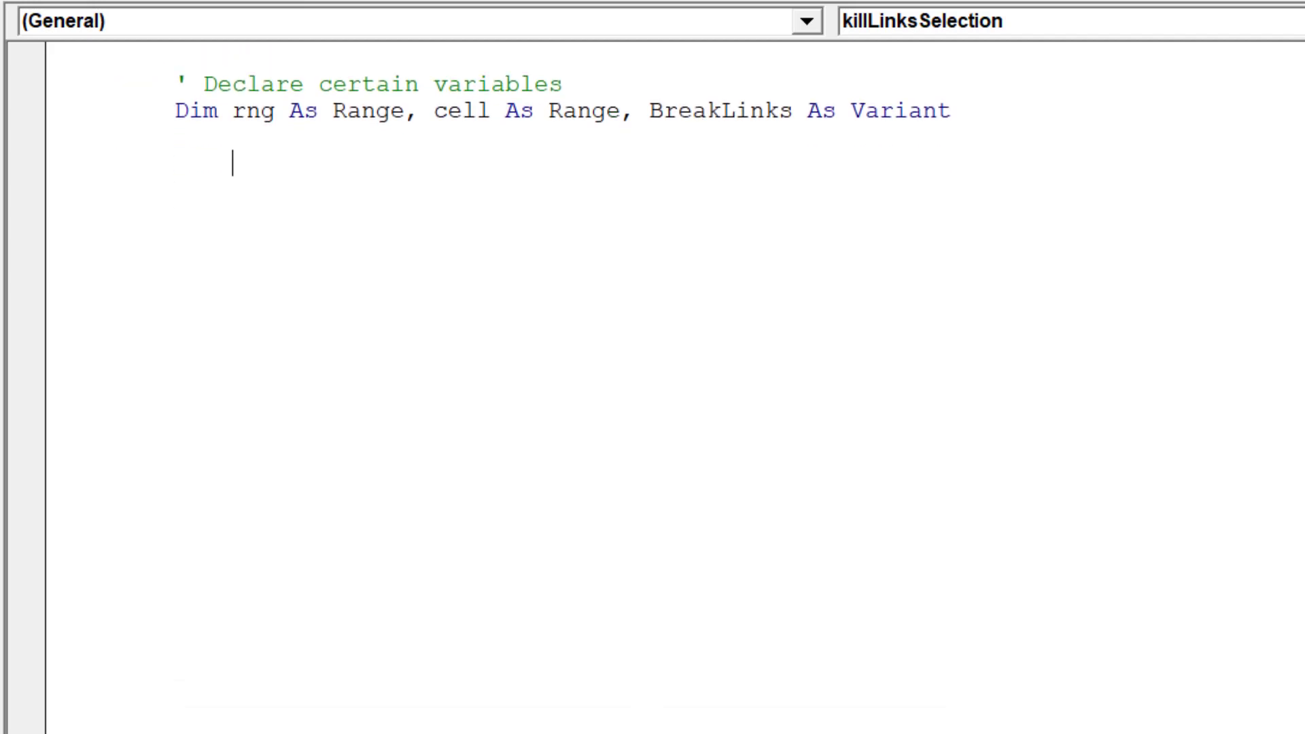
{"action": "scroll", "coordinate": [652, 367], "scroll_direction": "down", "scroll_amount": 1}
{"action": "type", "text": "' "}
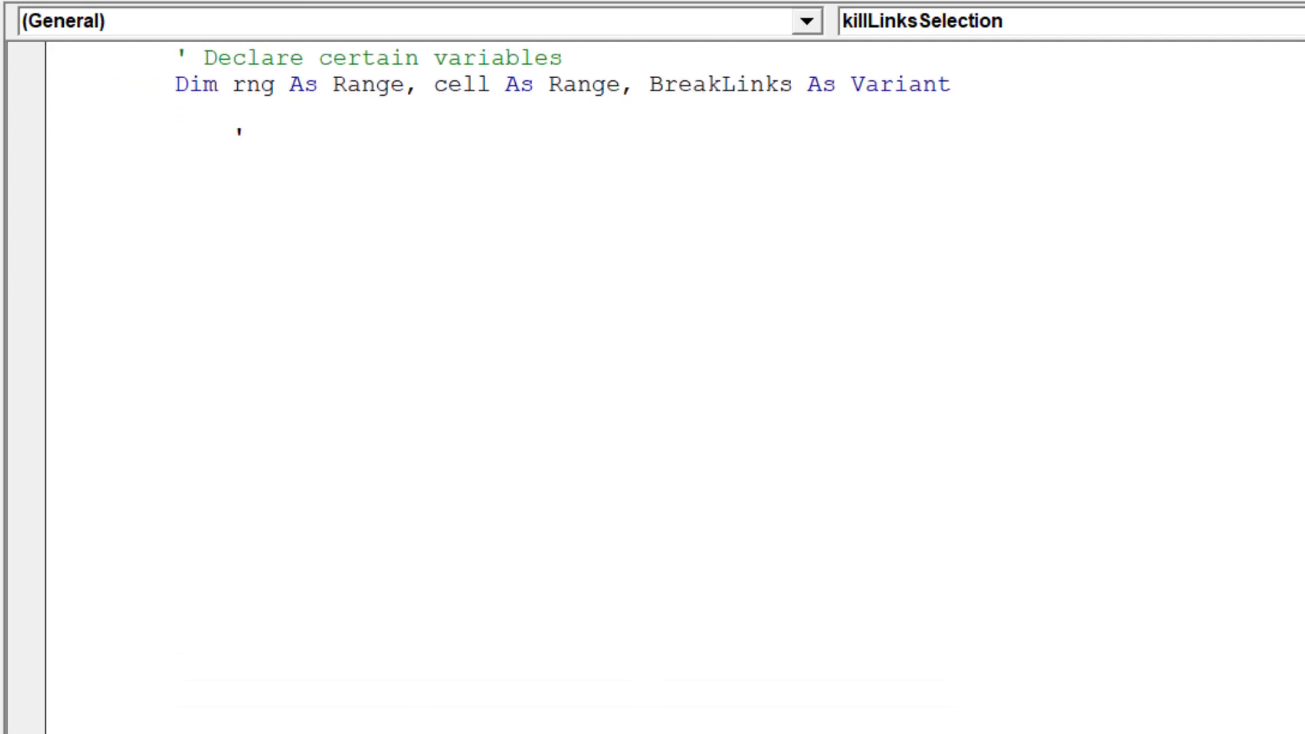
{"action": "type", "text": "Set the range"}
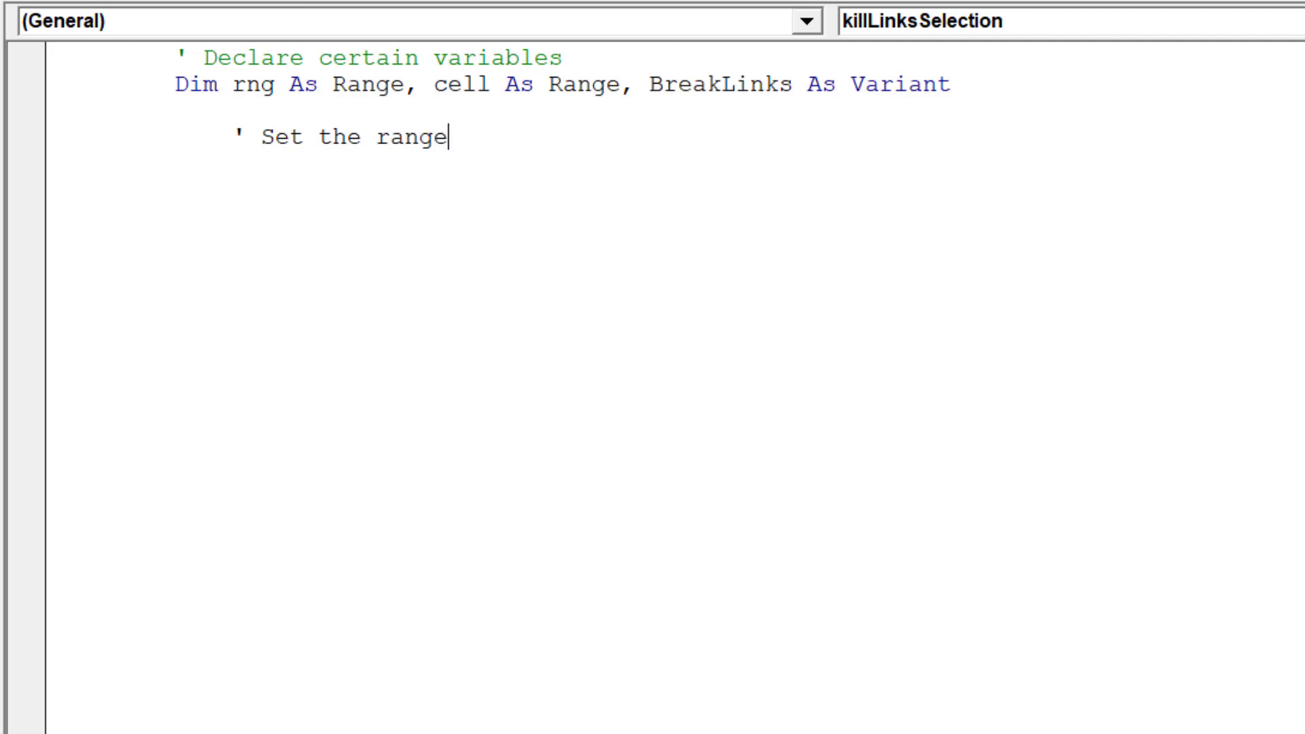
{"action": "type", "text": " object"}
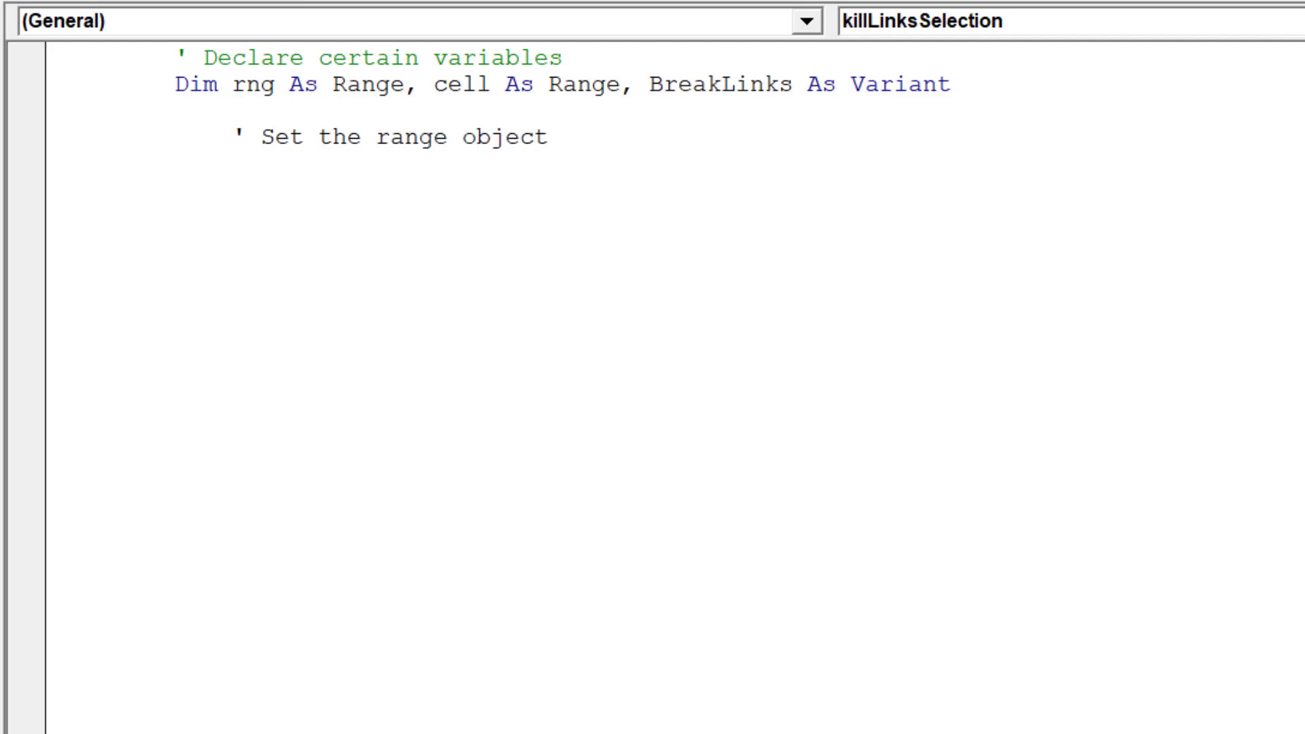
{"action": "key", "text": "Return"}
{"action": "type", "text": "Set "}
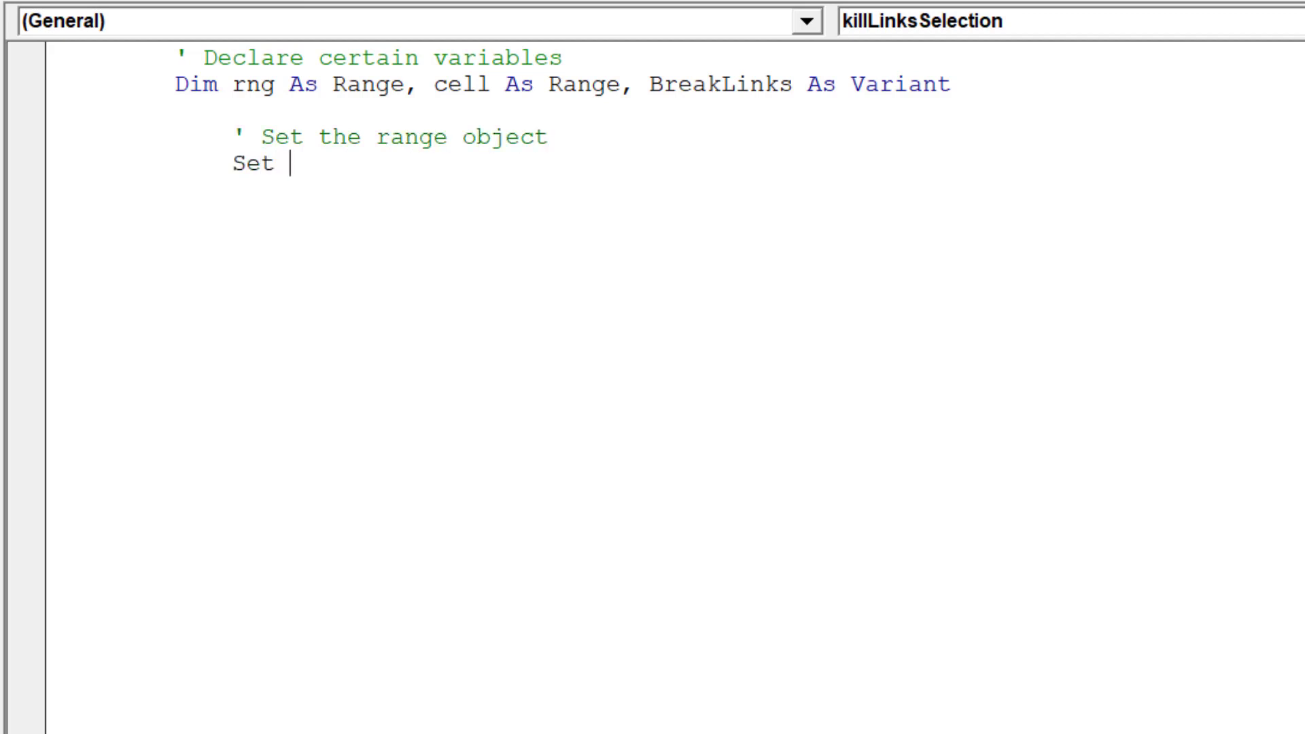
{"action": "type", "text": "rng = Se"}
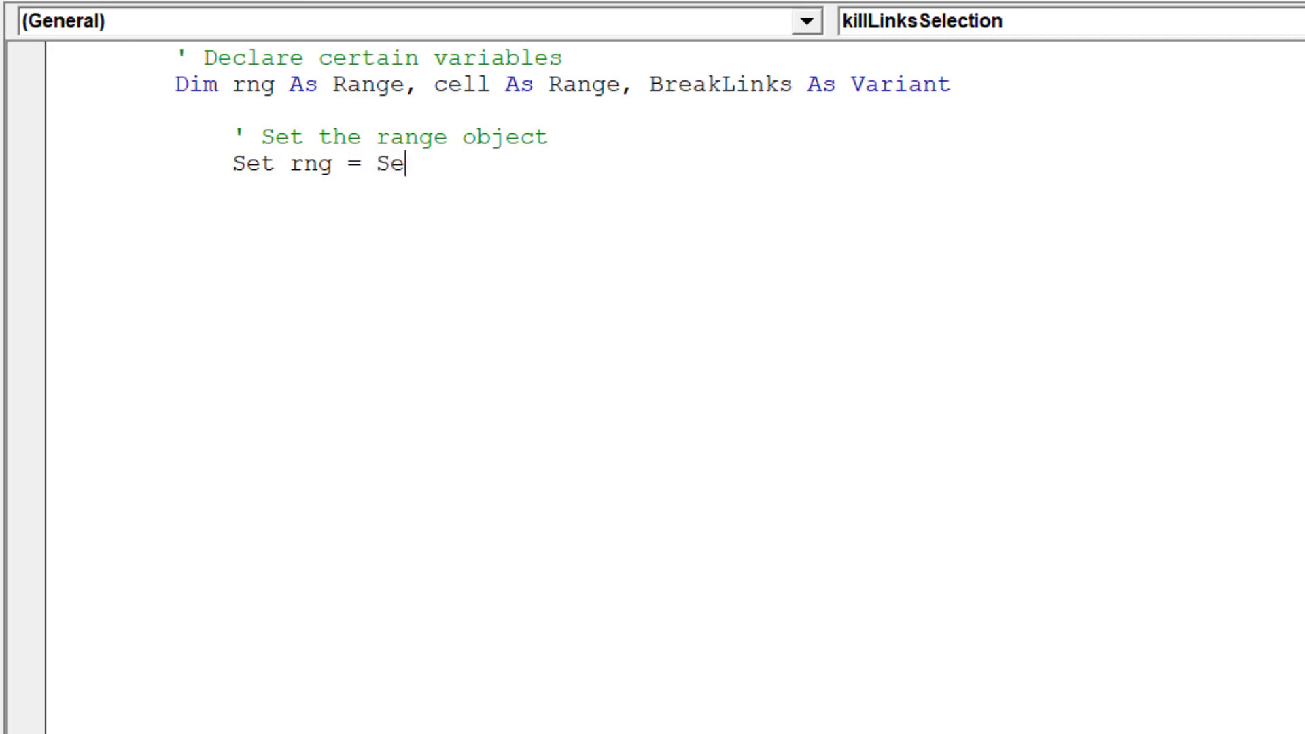
{"action": "type", "text": "lection  "}
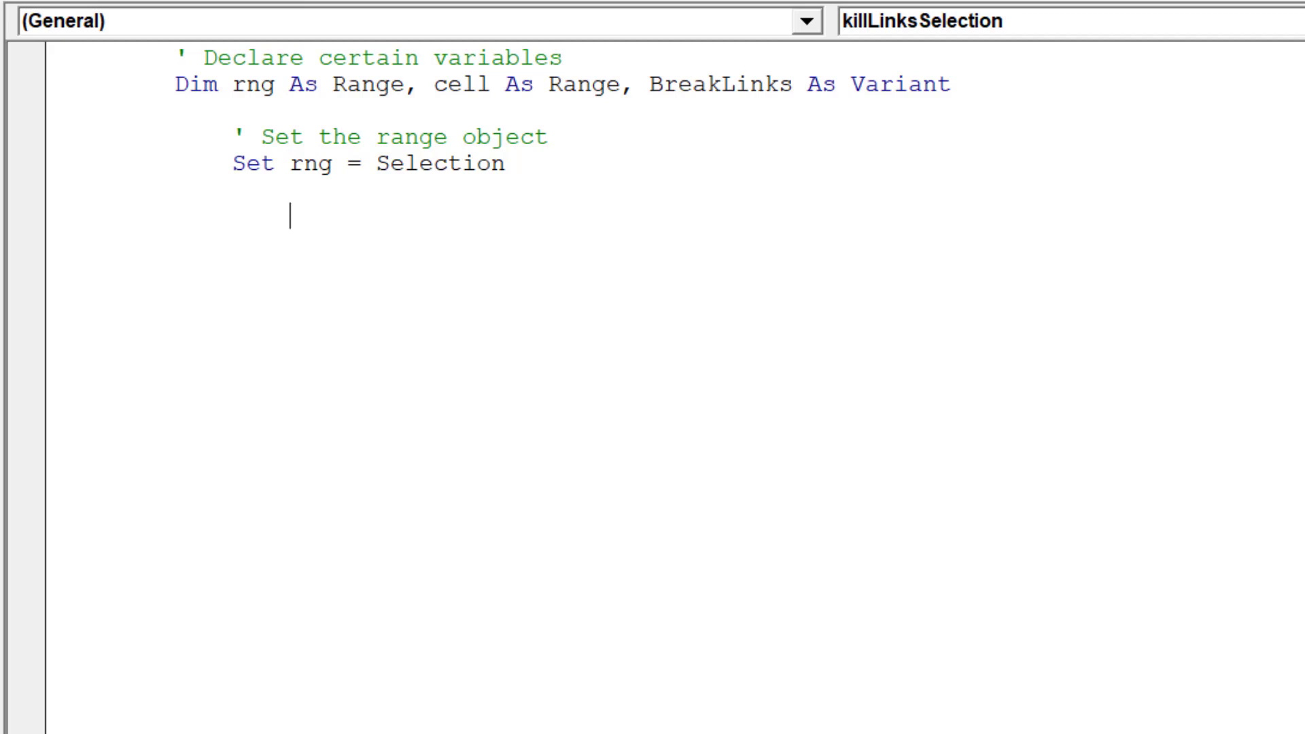
{"action": "type", "text": "' Lo"}
{"action": "type", "text": "op "}
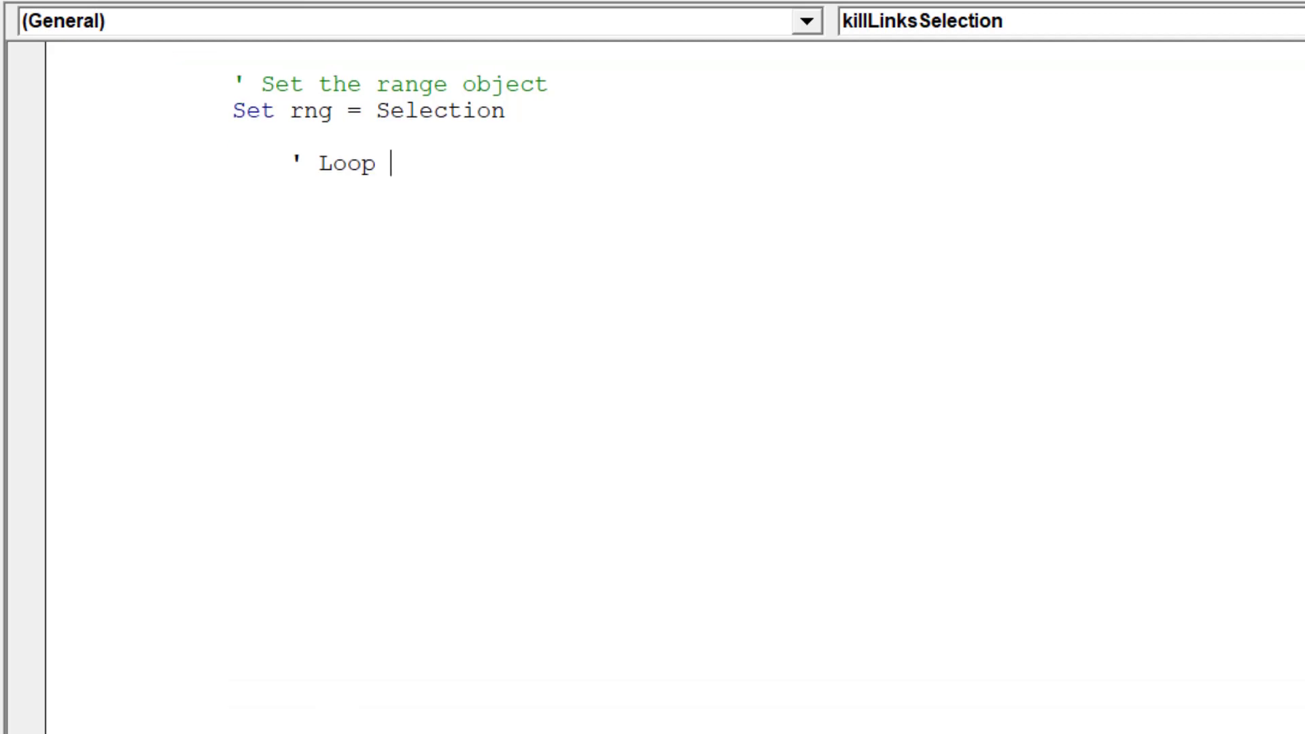
{"action": "type", "text": "code to"}
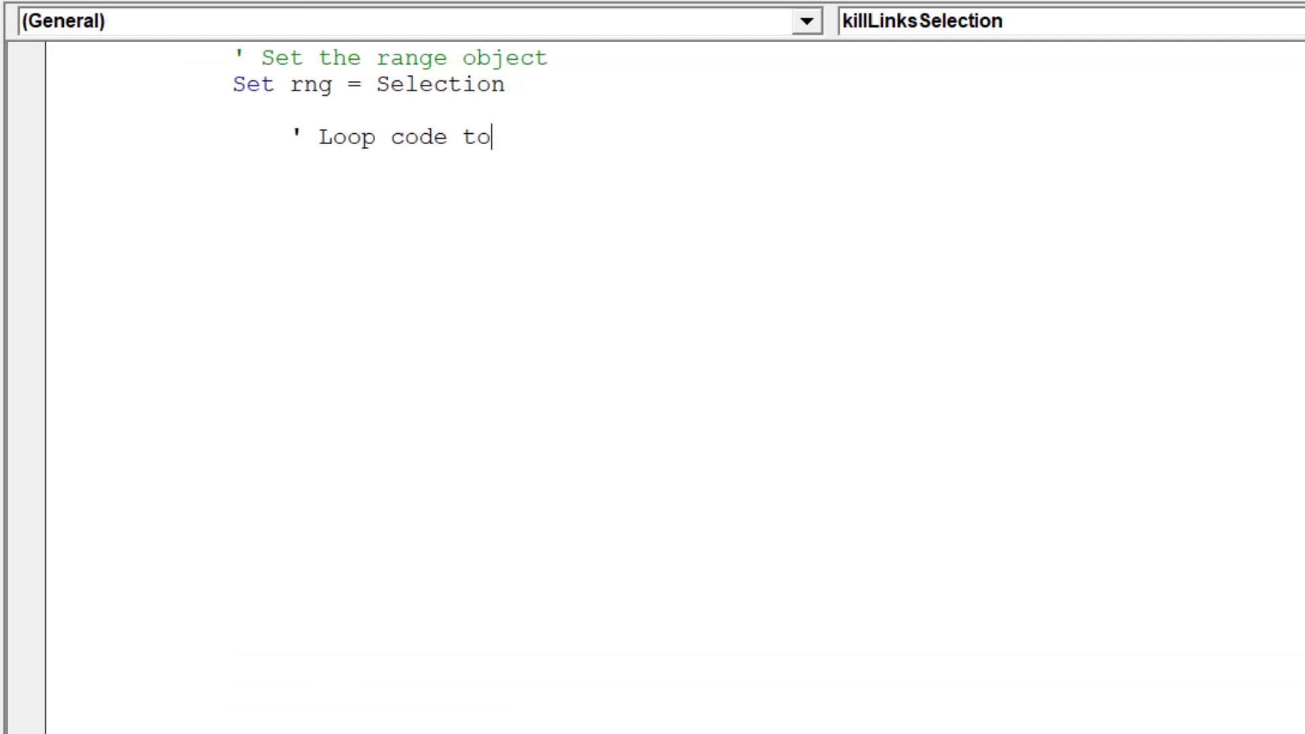
{"action": "type", "text": " go throu"}
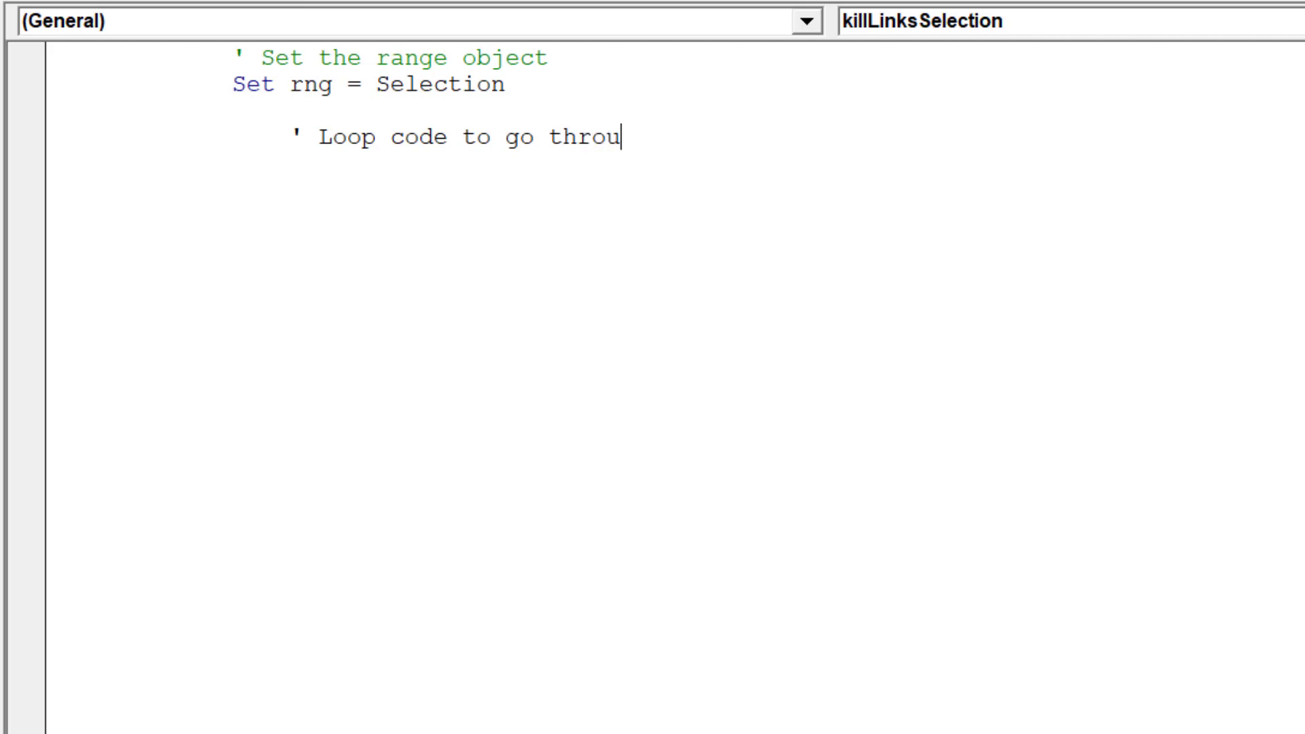
{"action": "type", "text": "gh all "}
{"action": "type", "text": "cells in th"}
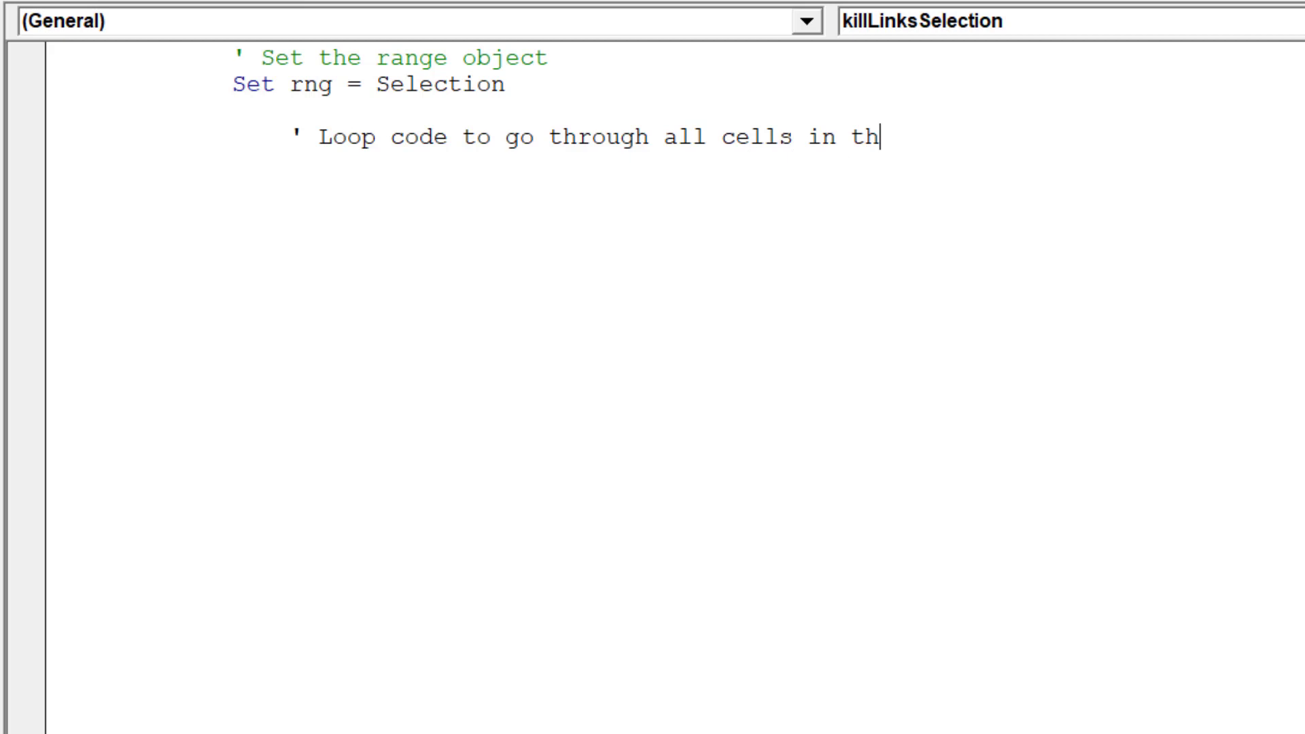
{"action": "type", "text": "e selection"}
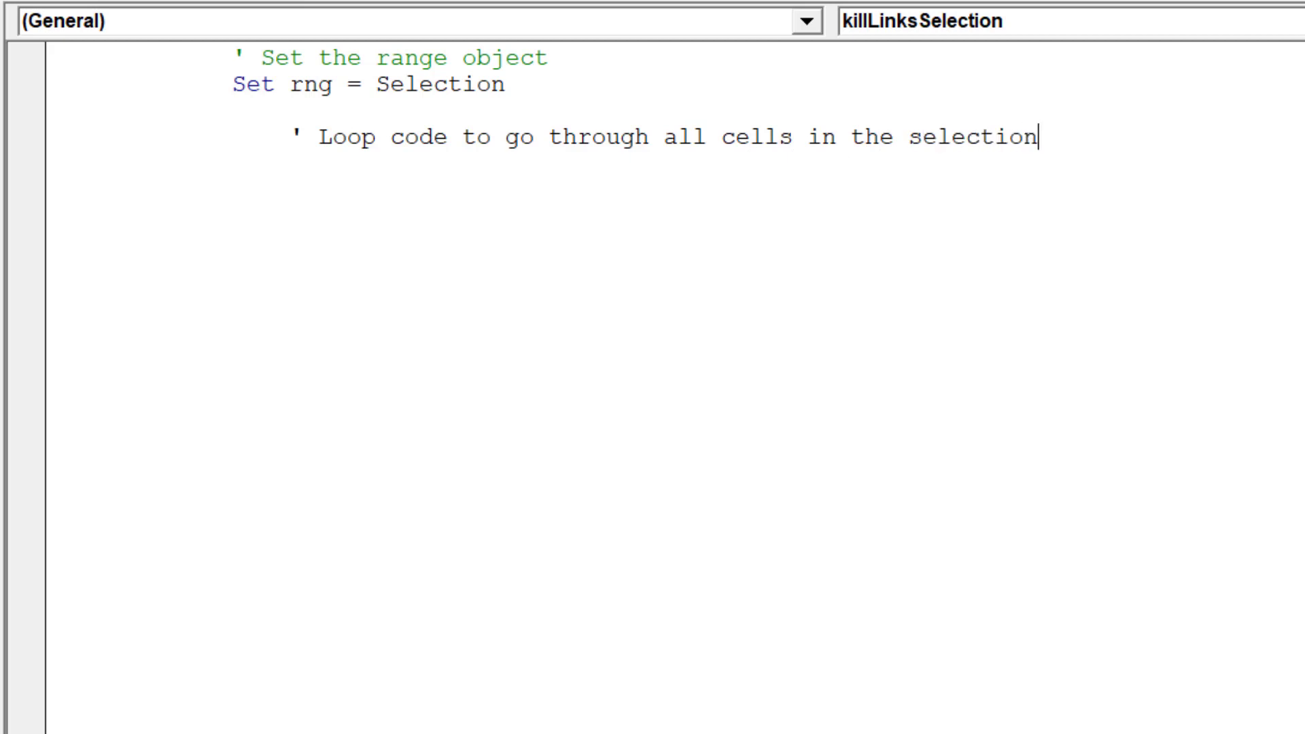
Step: Write the header For Each cell In rng.SpecialCells(xlCellTypeFormulas)
{"action": "key", "text": "Return"}
{"action": "type", "text": "F"}
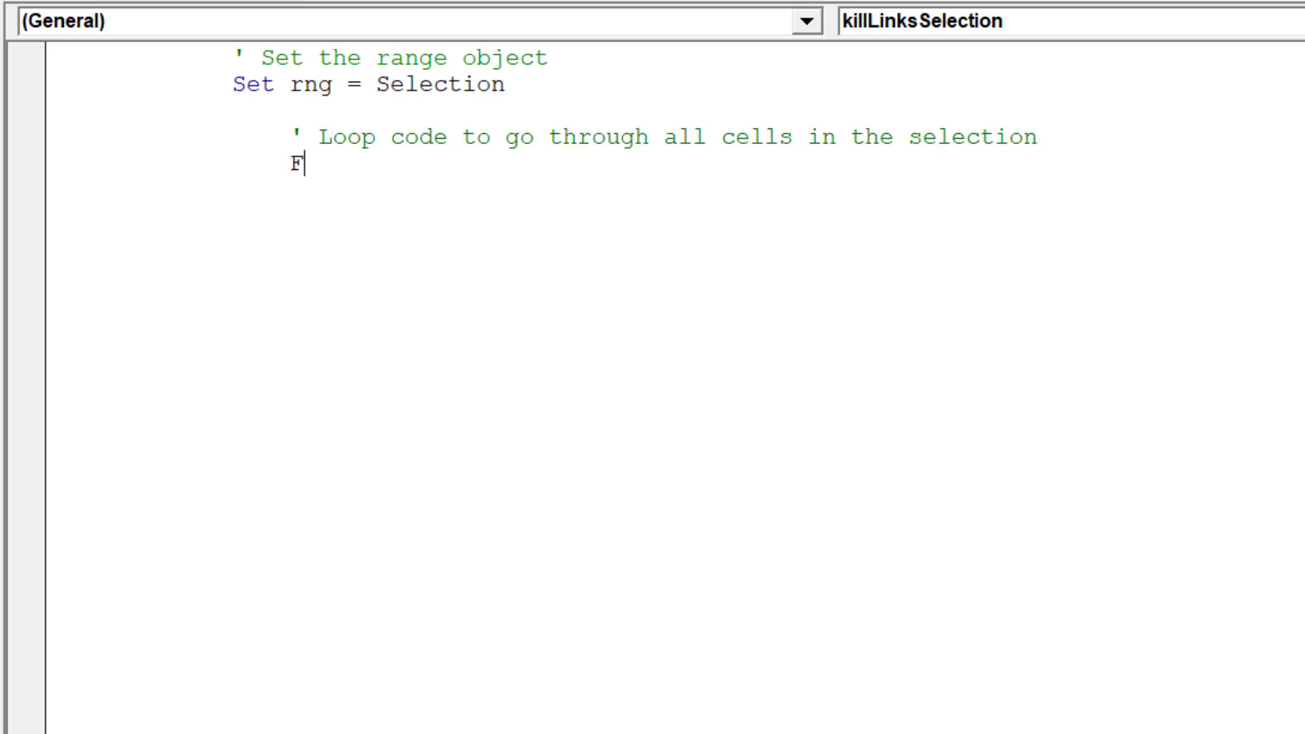
{"action": "type", "text": "or each "}
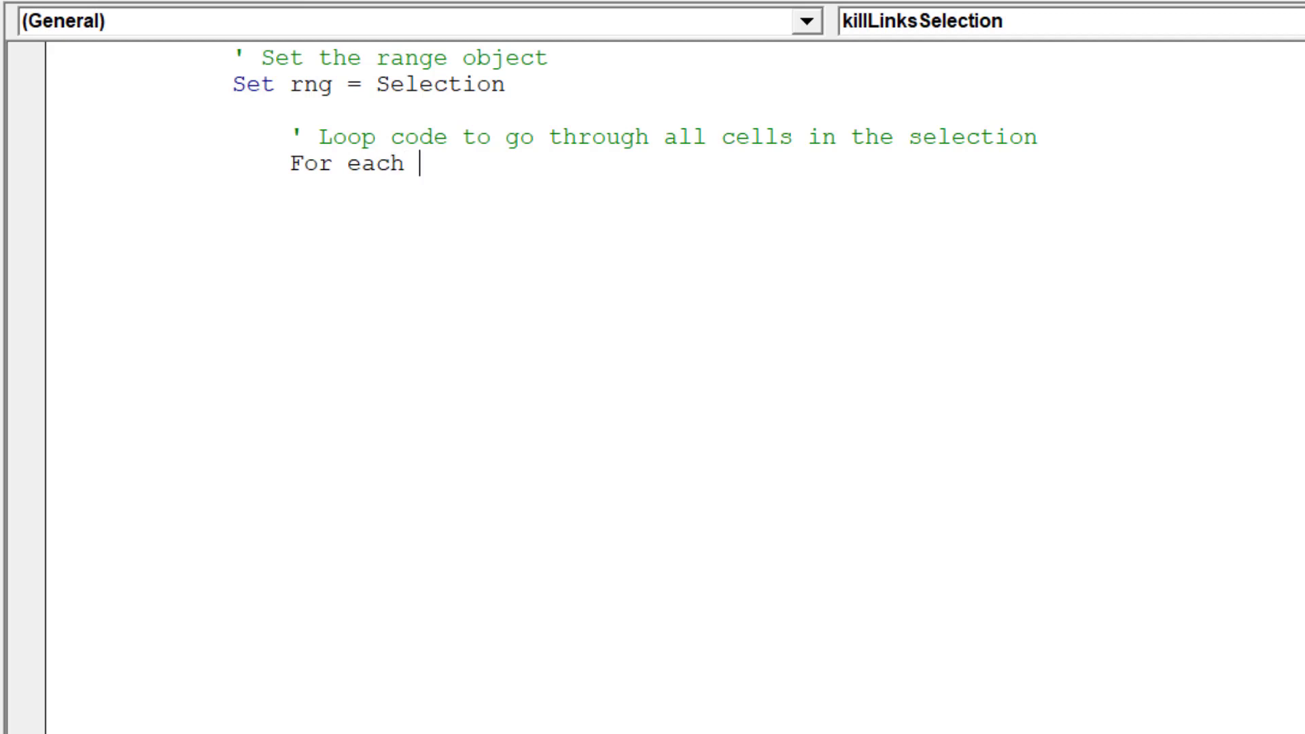
{"action": "type", "text": "cell in rn"}
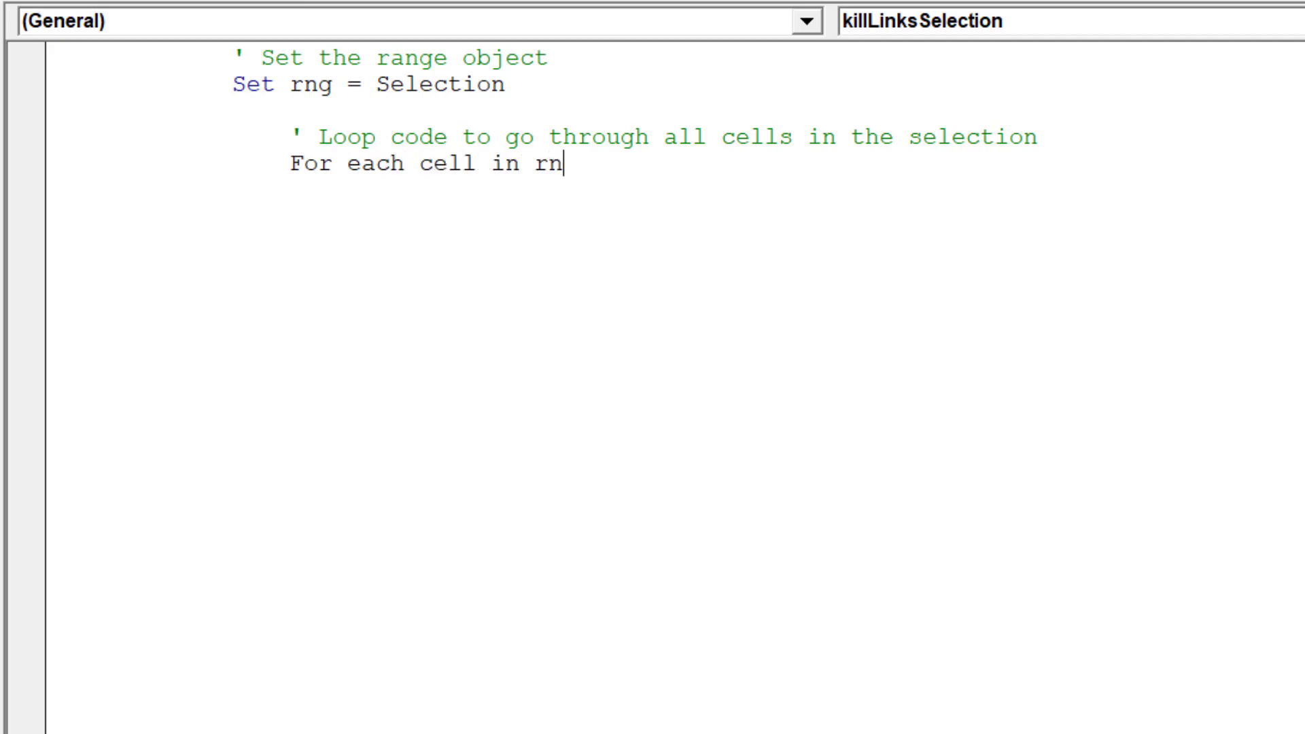
{"action": "type", "text": "g.Sp"}
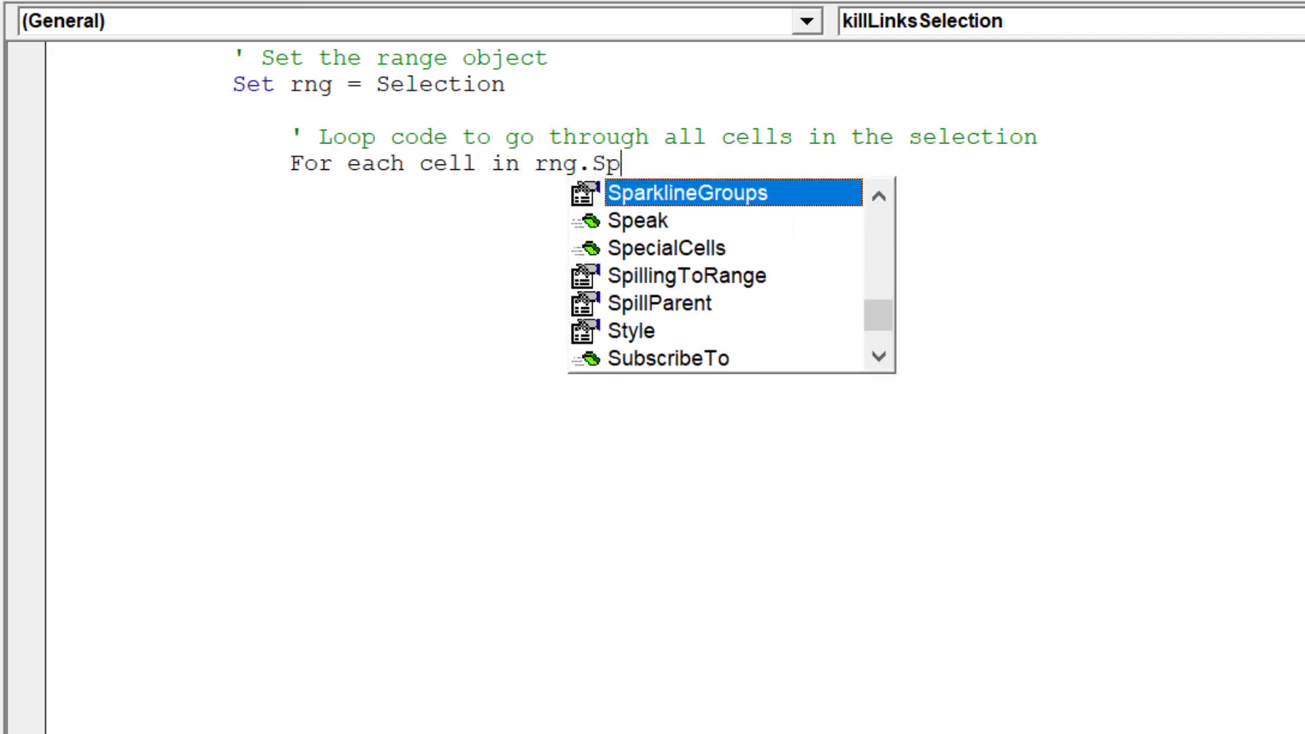
{"action": "type", "text": "ec"}
{"action": "key", "text": "Tab"}
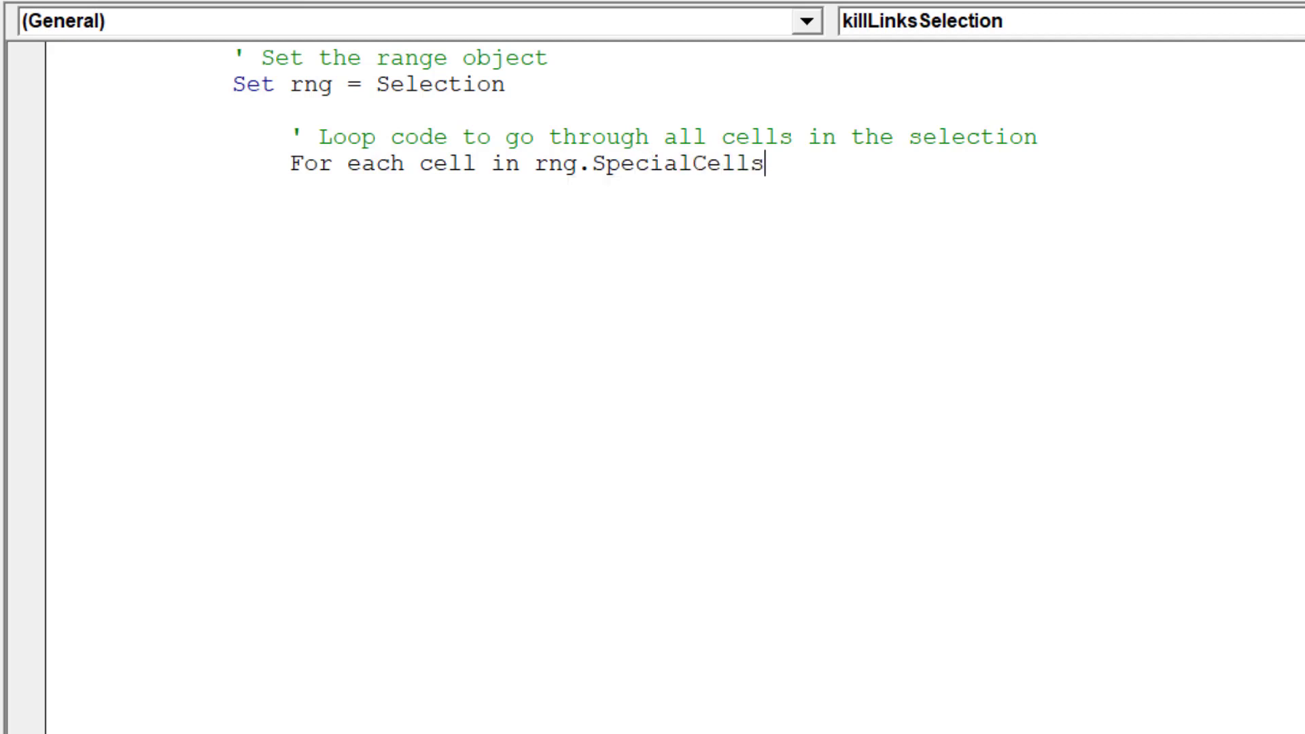
{"action": "type", "text": "("}
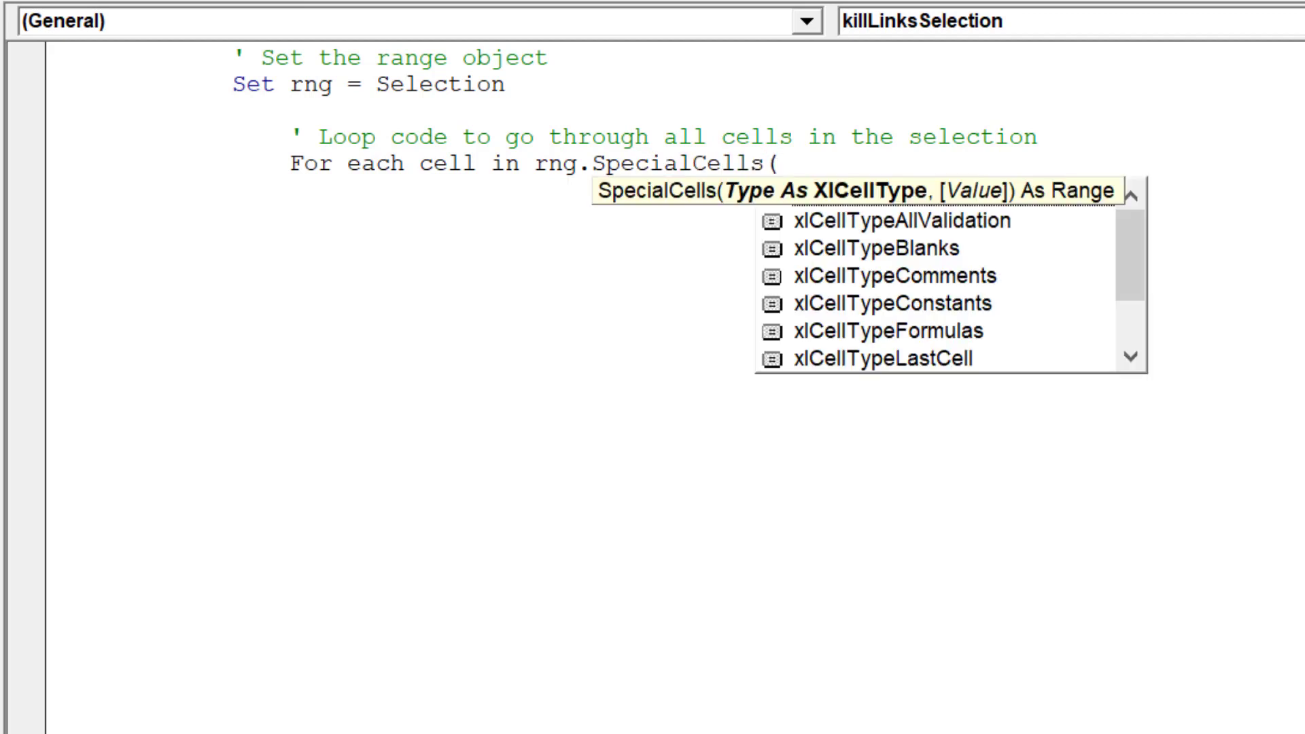
{"action": "type", "text": "xl"}
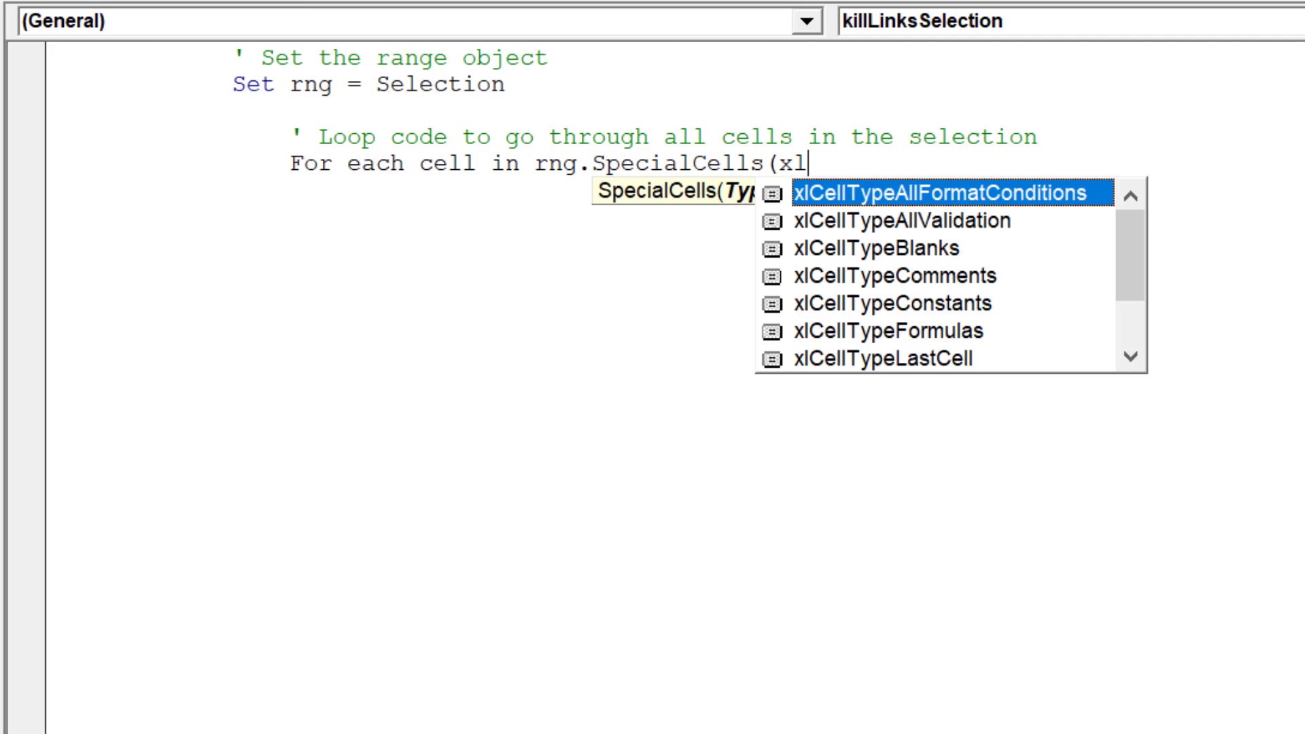
{"action": "type", "text": "cell"}
{"action": "type", "text": "t"}
{"action": "type", "text": "ype"}
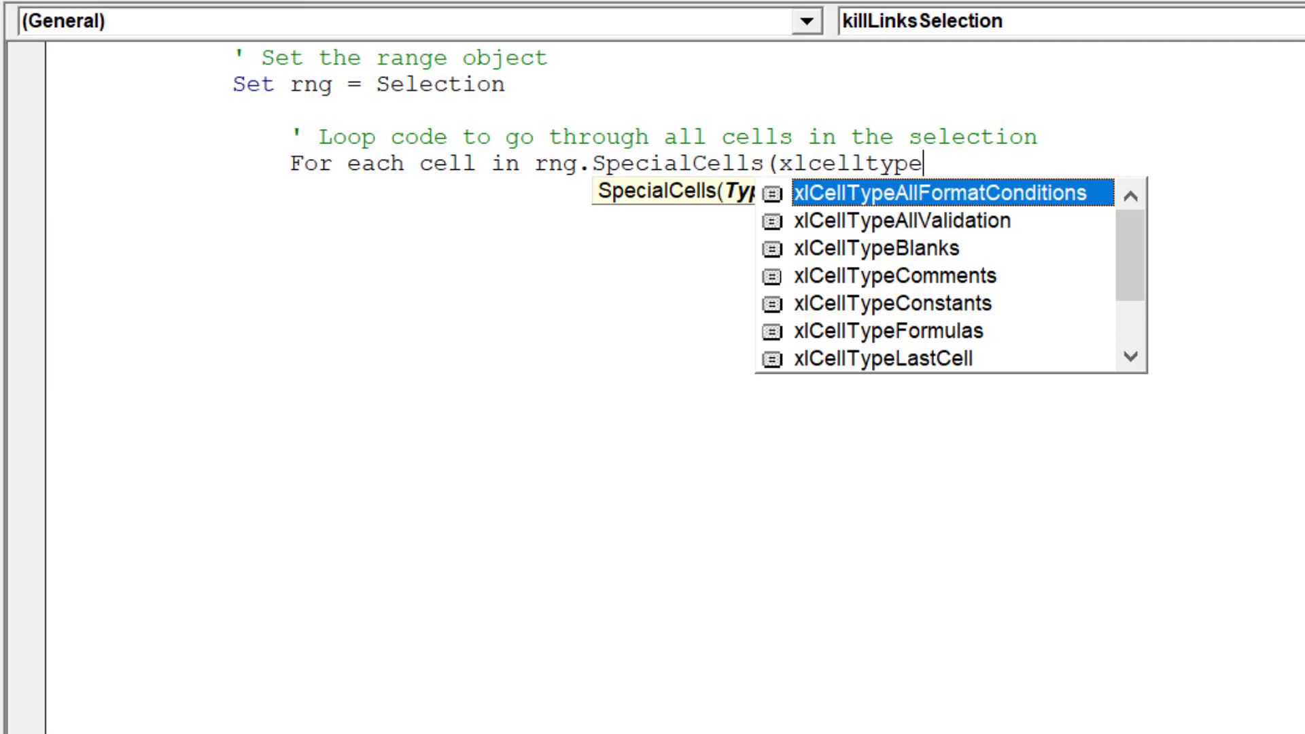
{"action": "type", "text": "f"}
{"action": "key", "text": "Tab"}
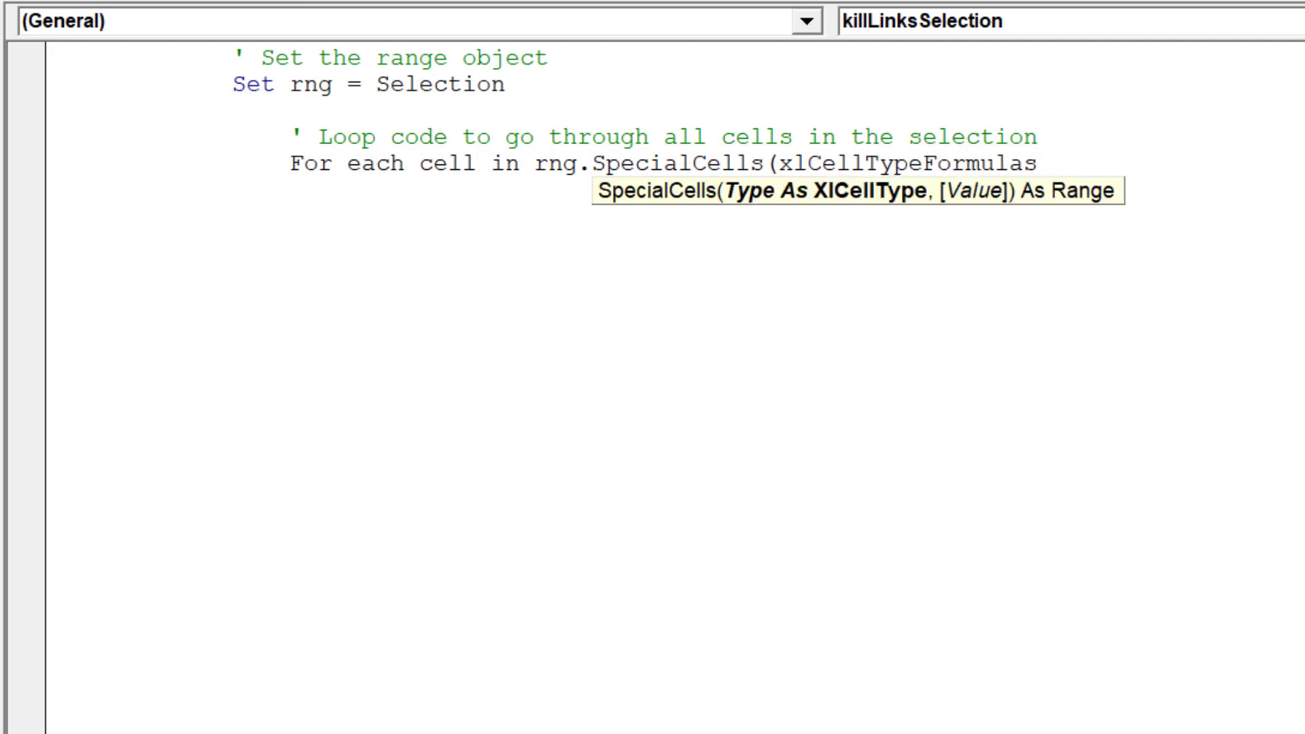
{"action": "type", "text": ")"}
{"action": "key", "text": "Return"}
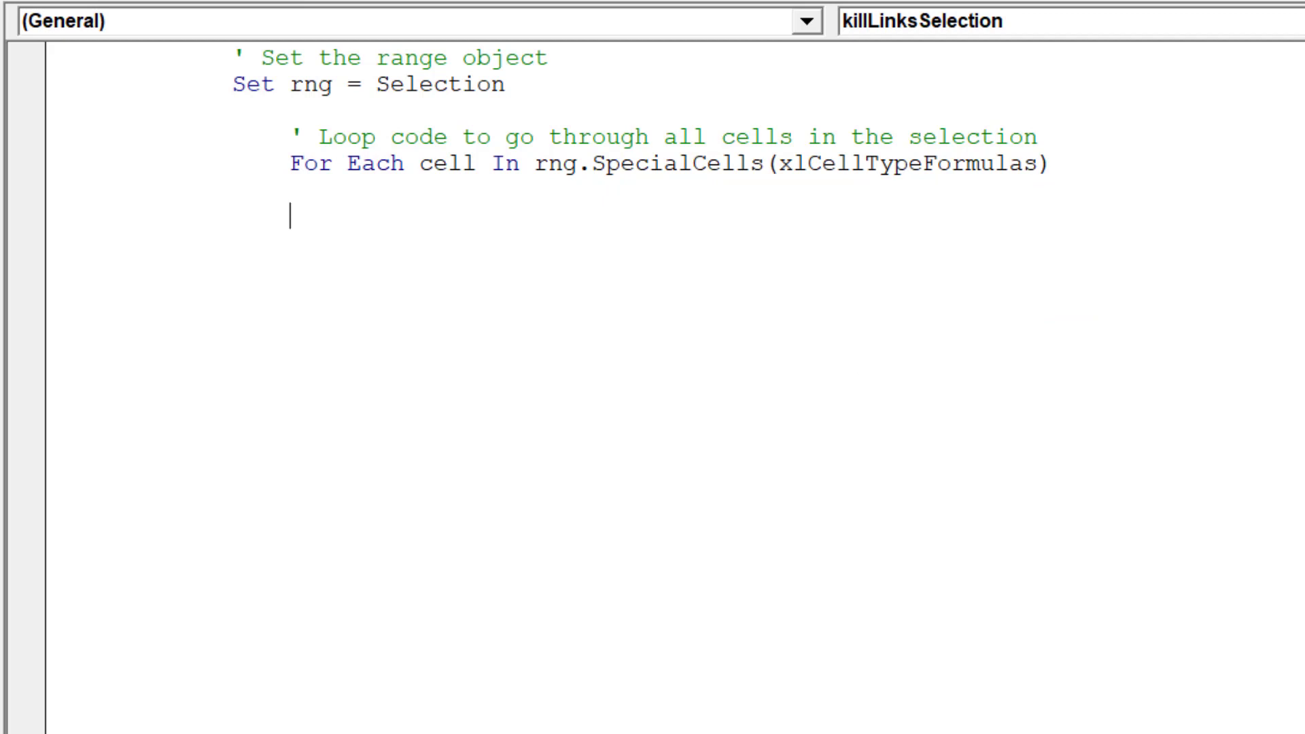
Step: Inside the loop, add If InStr(cell.Formula, "[") Then
{"action": "key", "text": "Tab"}
{"action": "type", "text": "If "}
{"action": "type", "text": "InStr("}
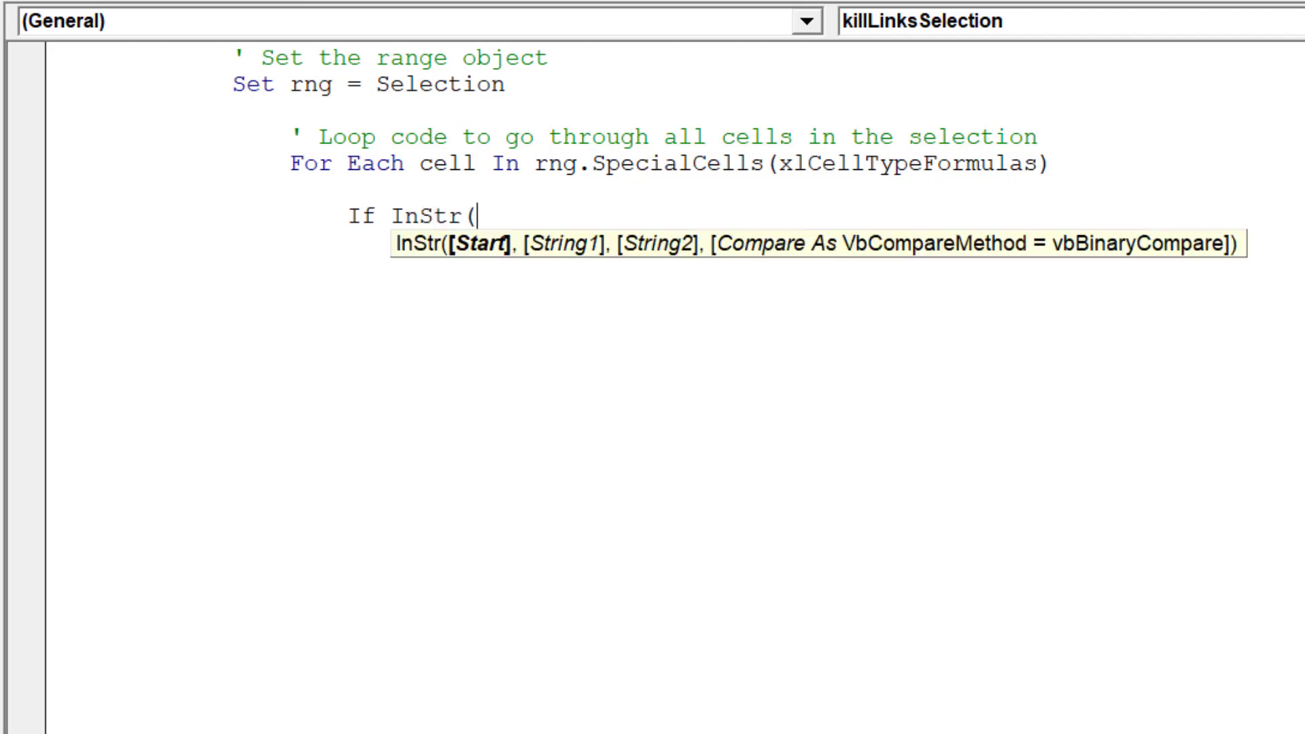
{"action": "type", "text": "cell.For"}
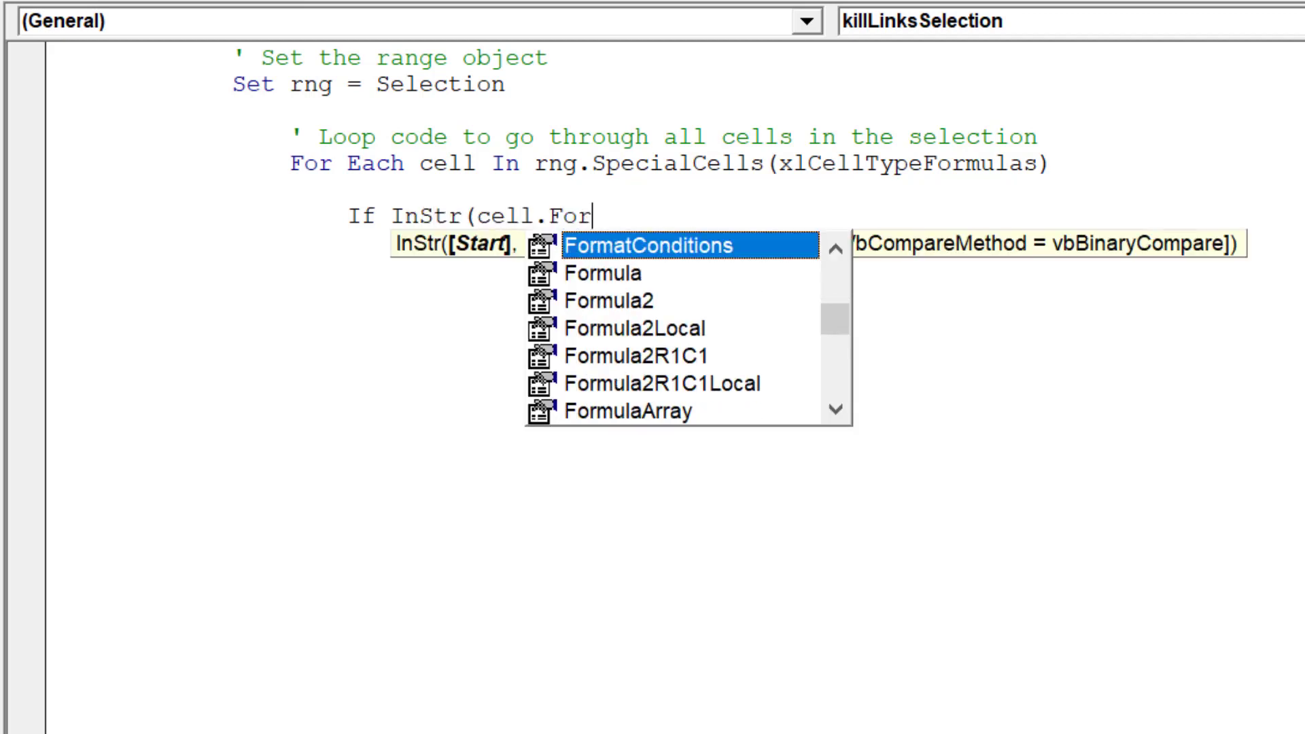
{"action": "type", "text": "m"}
{"action": "key", "text": "Down"}
{"action": "key", "text": "Tab"}
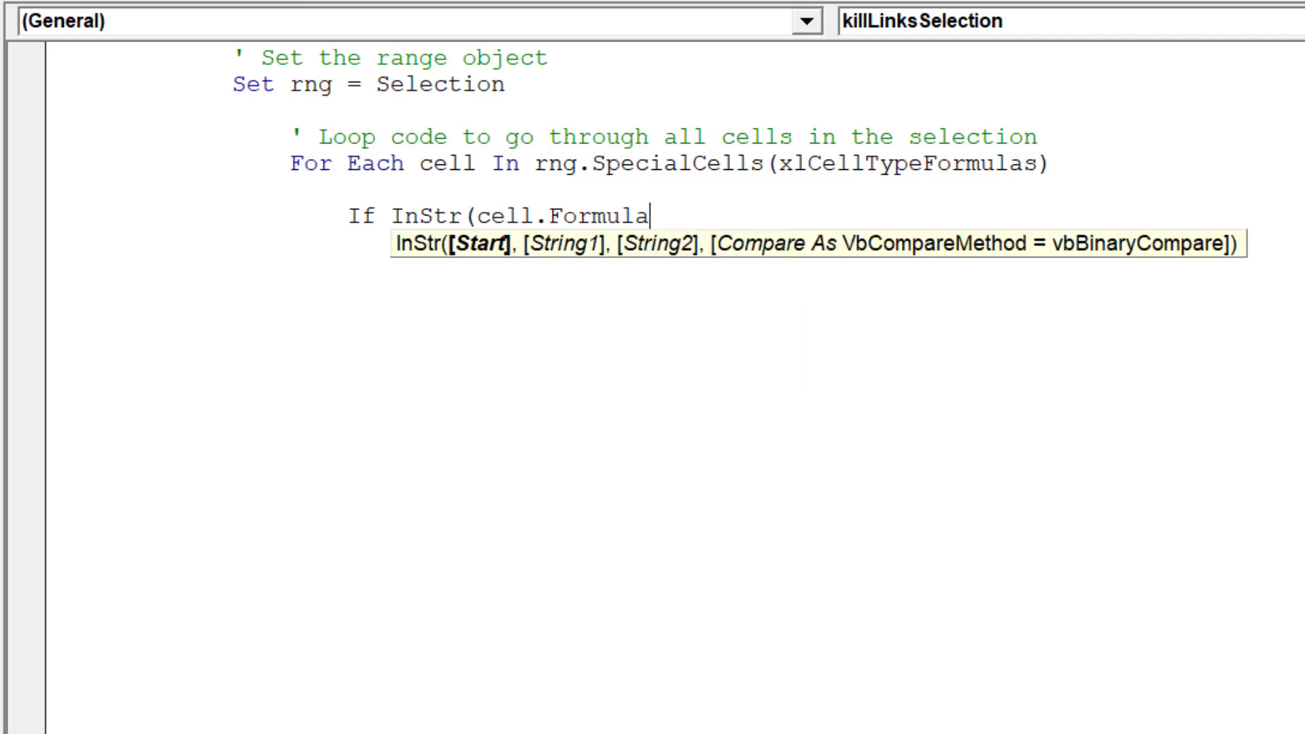
{"action": "type", "text": ", \""}
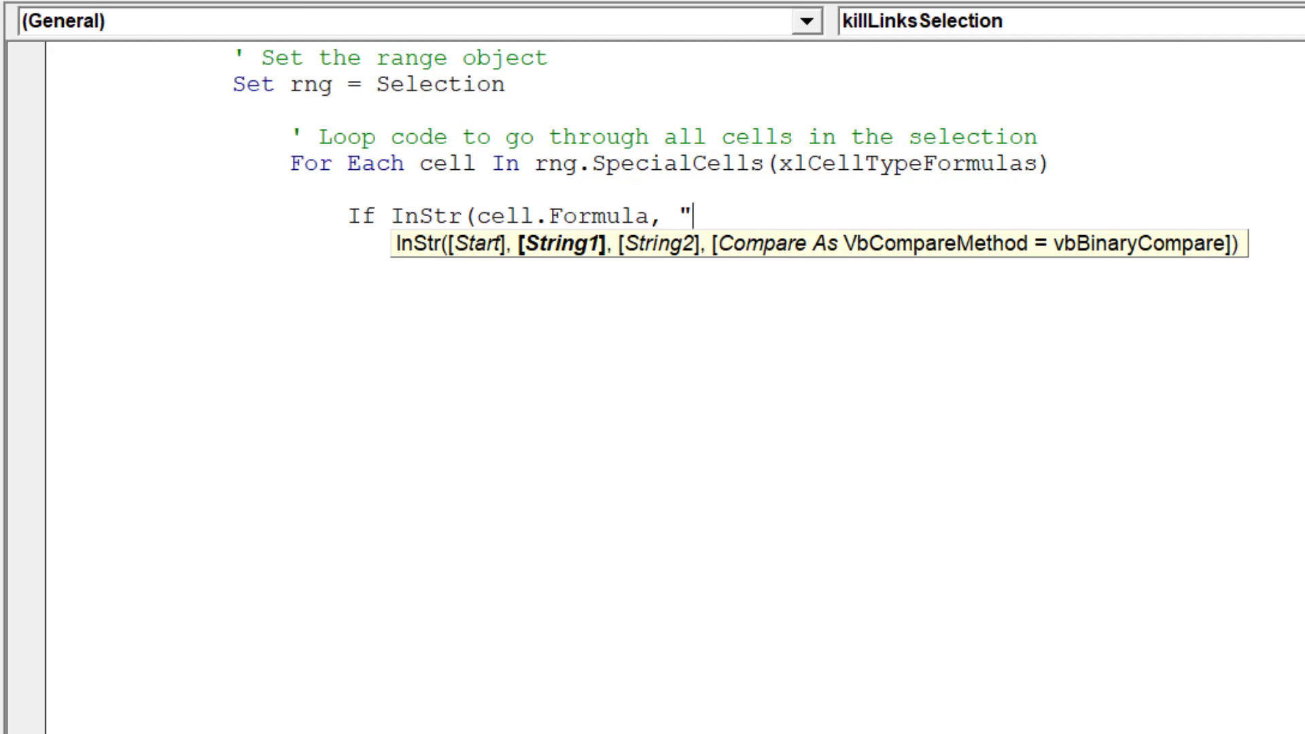
{"action": "type", "text": "[\""}
{"action": "type", "text": ") then"}
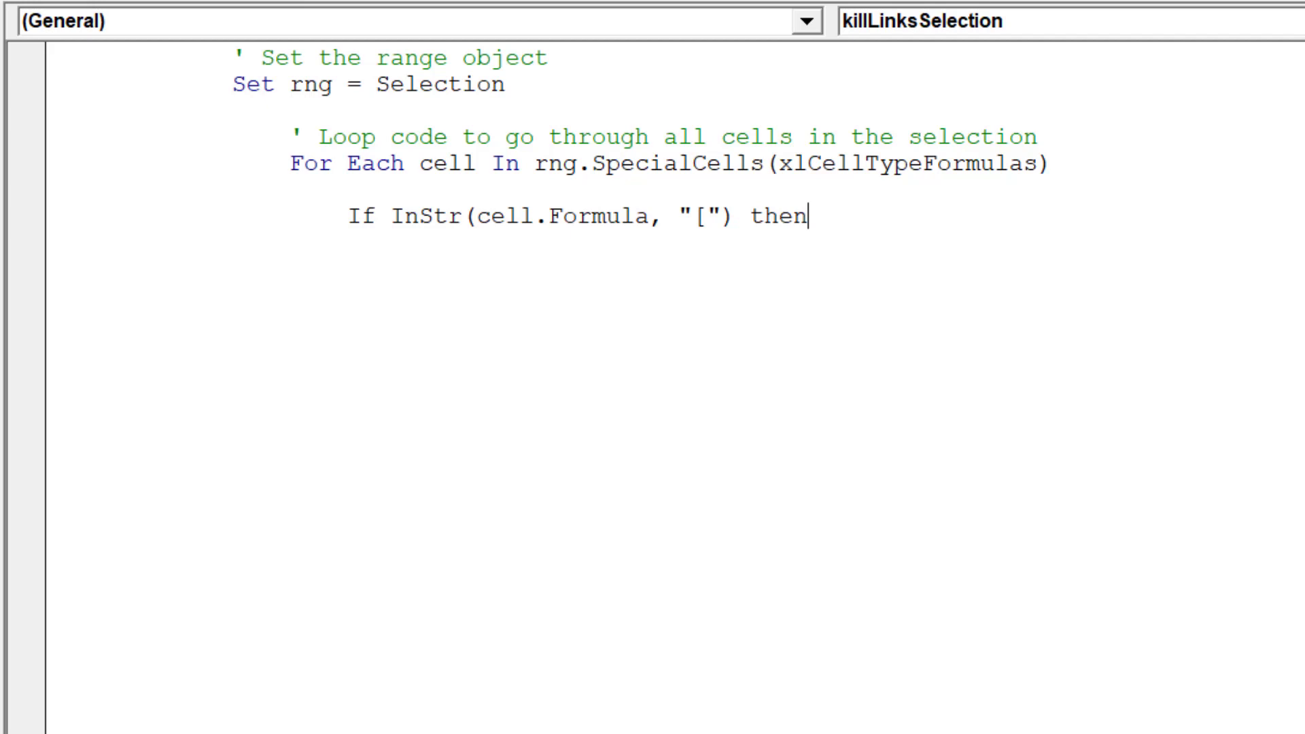
{"action": "key", "text": "Return"}
Step: Add the body line cell.Value = cell.Value to convert the formula to a value
{"action": "type", "text": "ce"}
{"action": "type", "text": "ll.va"}
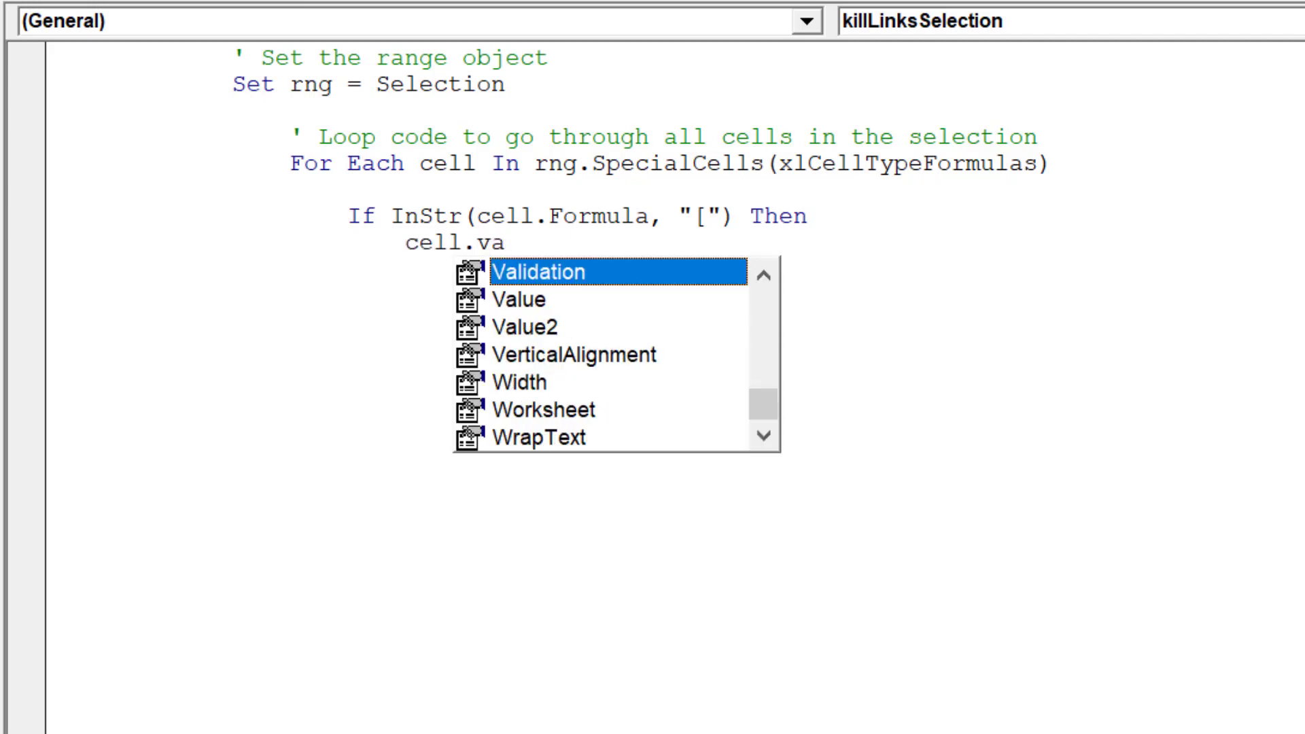
{"action": "key", "text": "Down"}
{"action": "key", "text": "Tab"}
{"action": "type", "text": "= "}
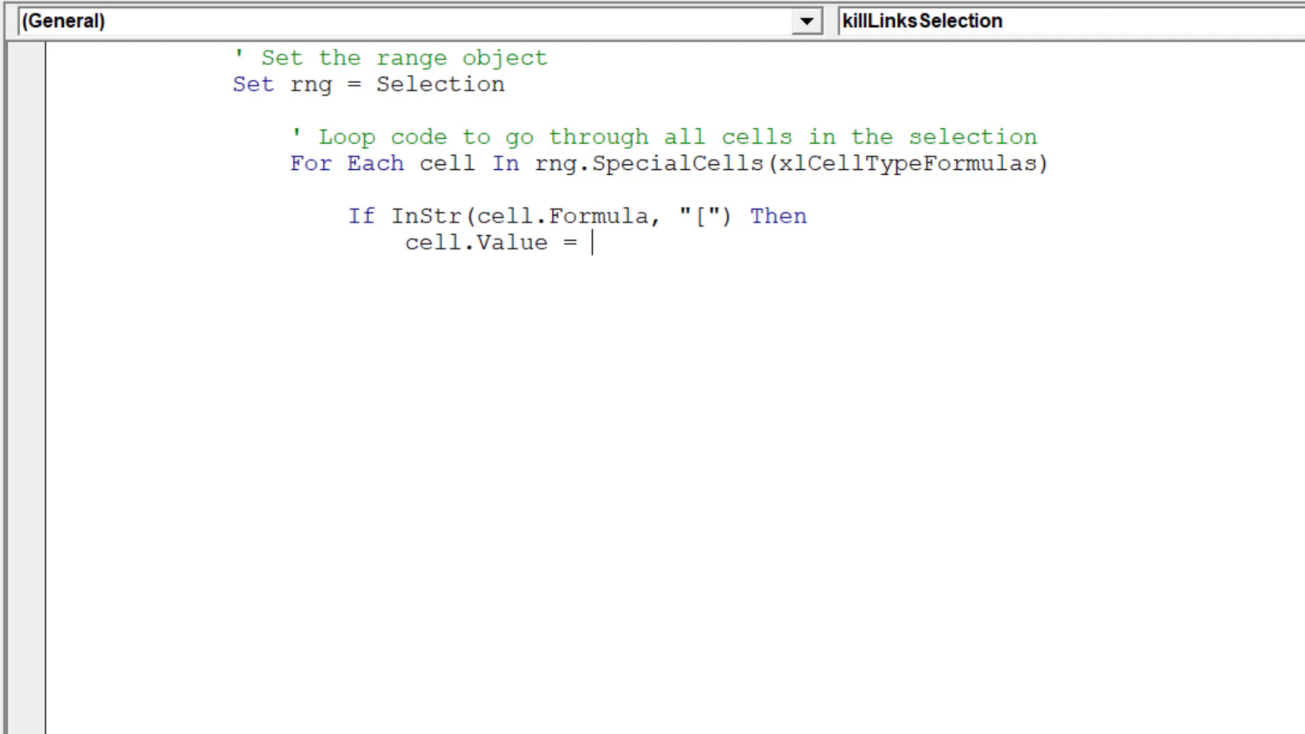
{"action": "type", "text": "cell.v"}
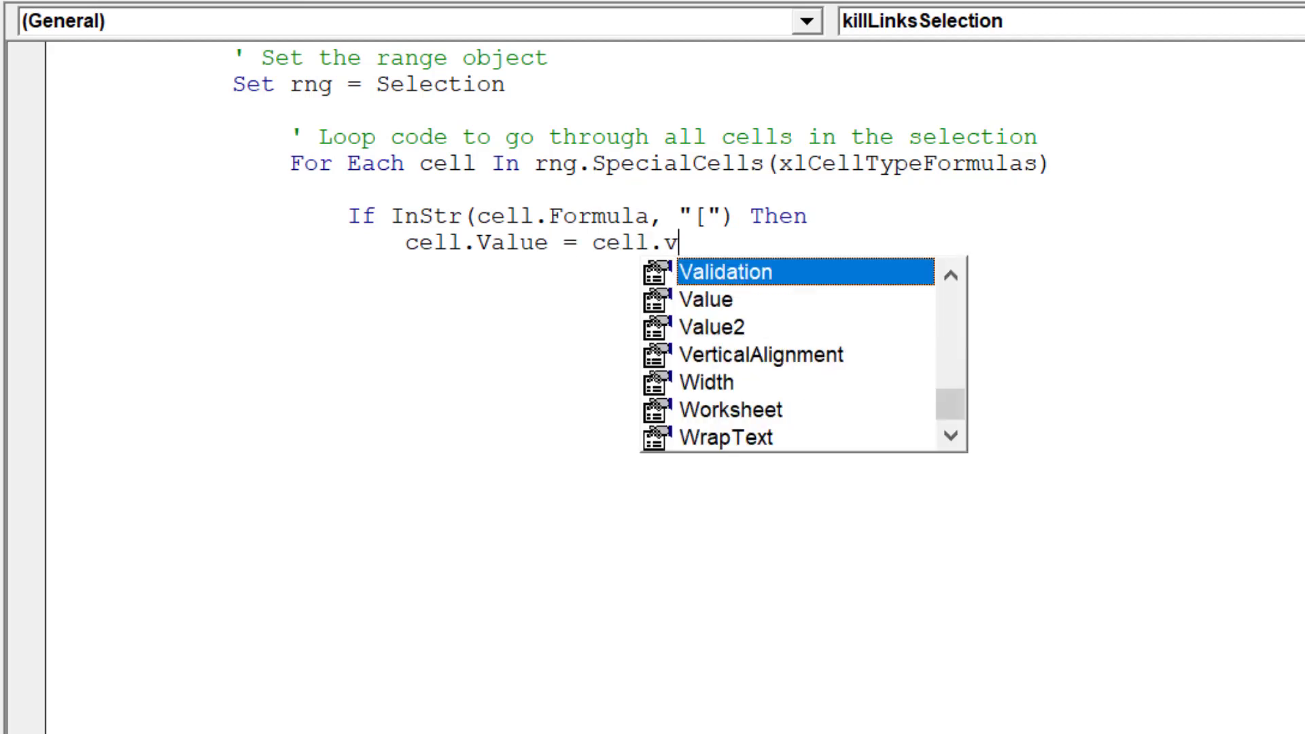
{"action": "key", "text": "Down"}
{"action": "key", "text": "Tab"}
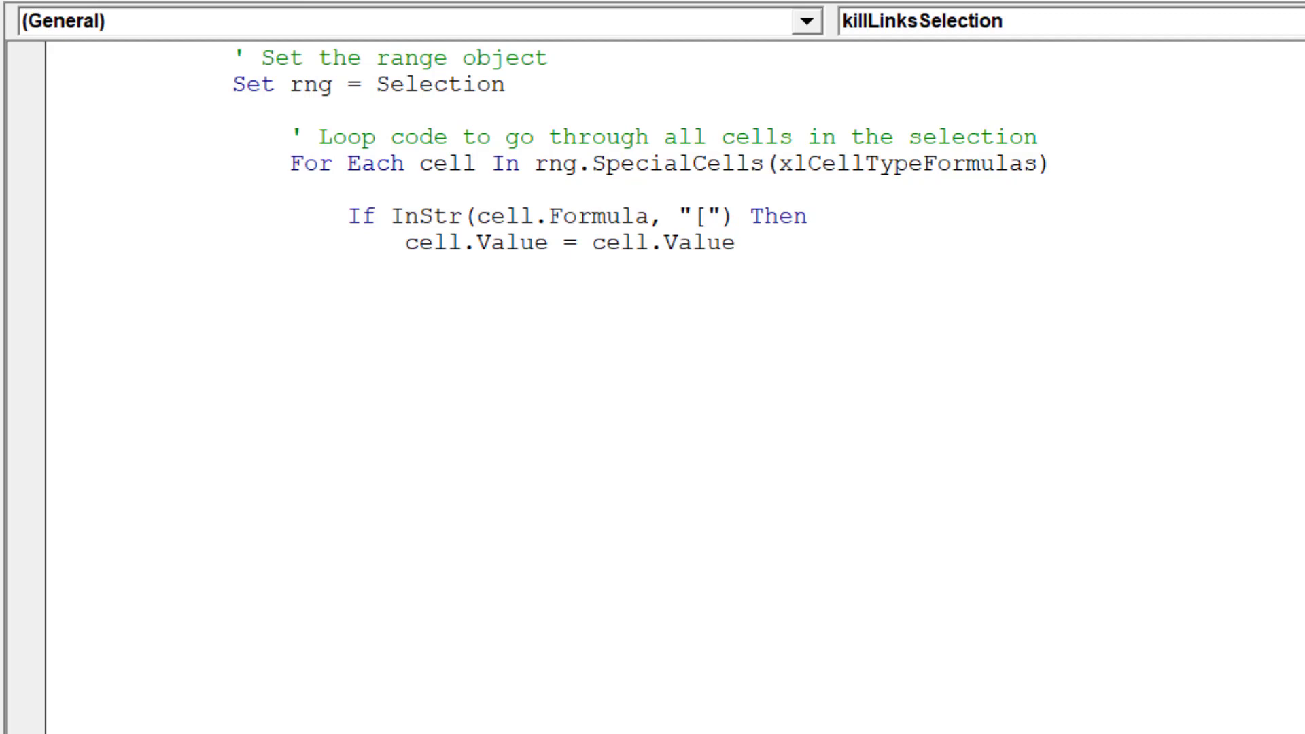
Step: Close the condition and loop with End If and Next cell
{"action": "key", "text": "BackSpace"}
{"action": "type", "text": "End i"}
{"action": "type", "text": "f "}
{"action": "type", "text": "Nex"}
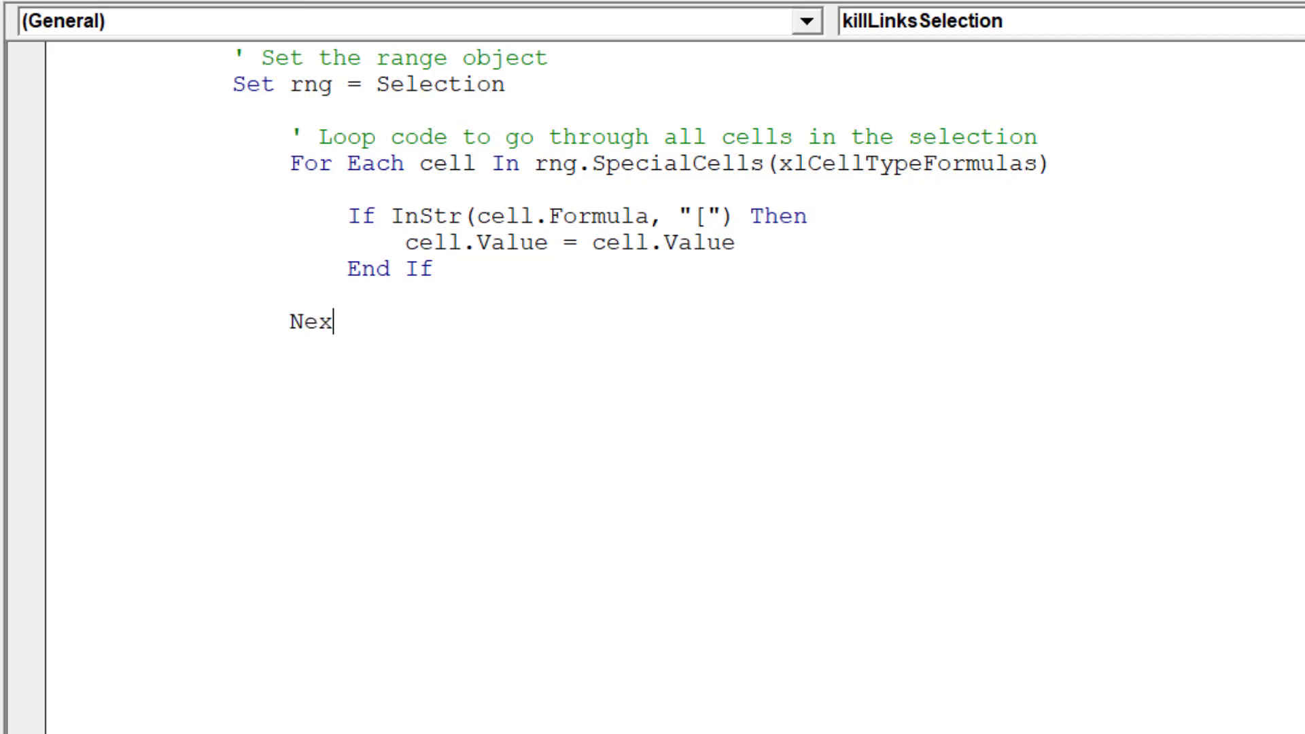
{"action": "type", "text": "t cell"}
{"action": "scroll", "coordinate": [641, 217], "scroll_direction": "down", "scroll_amount": 1}
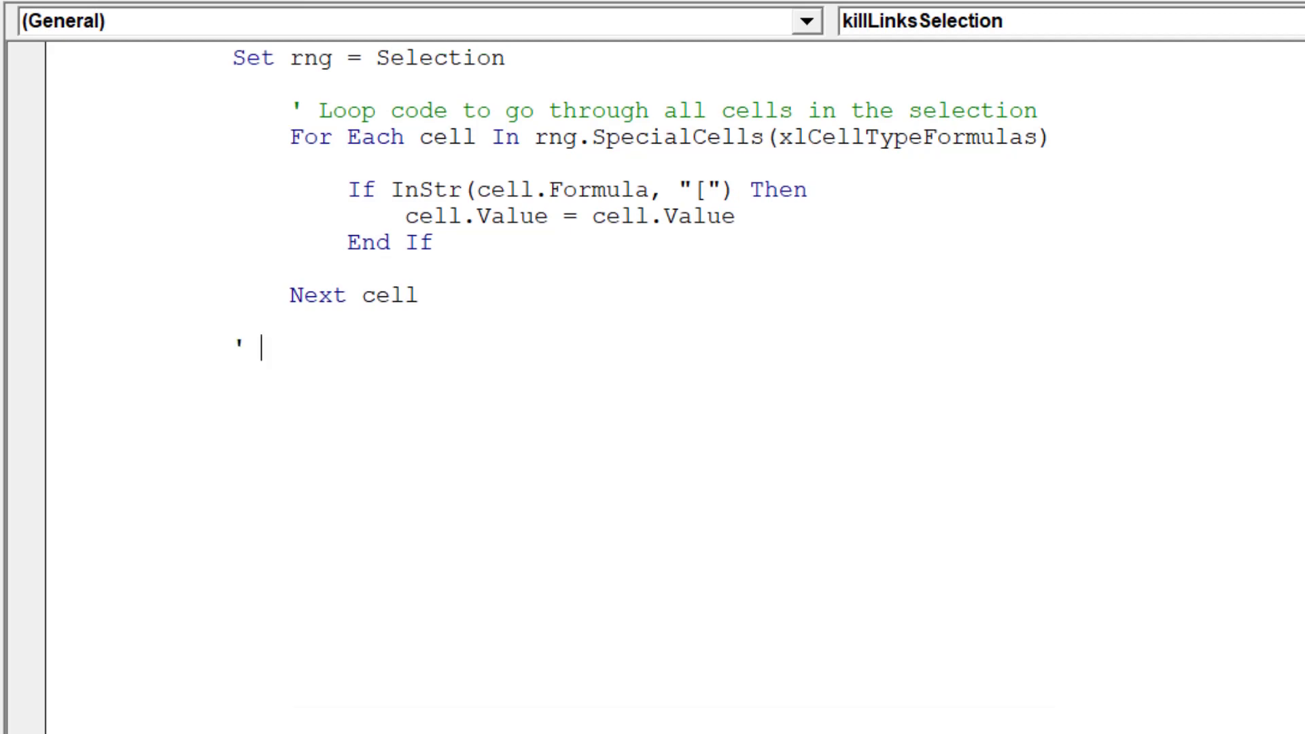
{"action": "scroll", "coordinate": [640, 218], "scroll_direction": "down", "scroll_amount": 1}
{"action": "scroll", "coordinate": [640, 218], "scroll_direction": "down", "scroll_amount": 1}
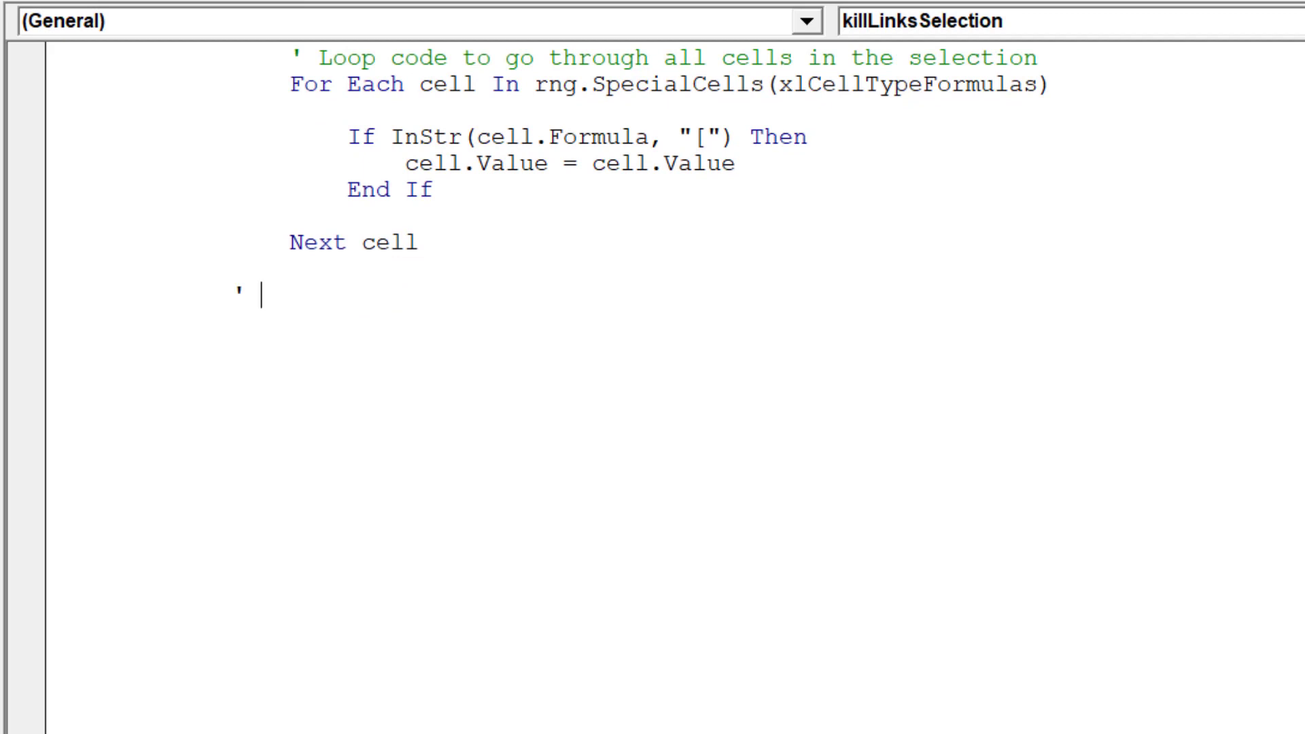
Step: Add the comment 'Move cursor to first cell in the selection' followed by ActiveCell.Select
{"action": "type", "text": "Move cur"}
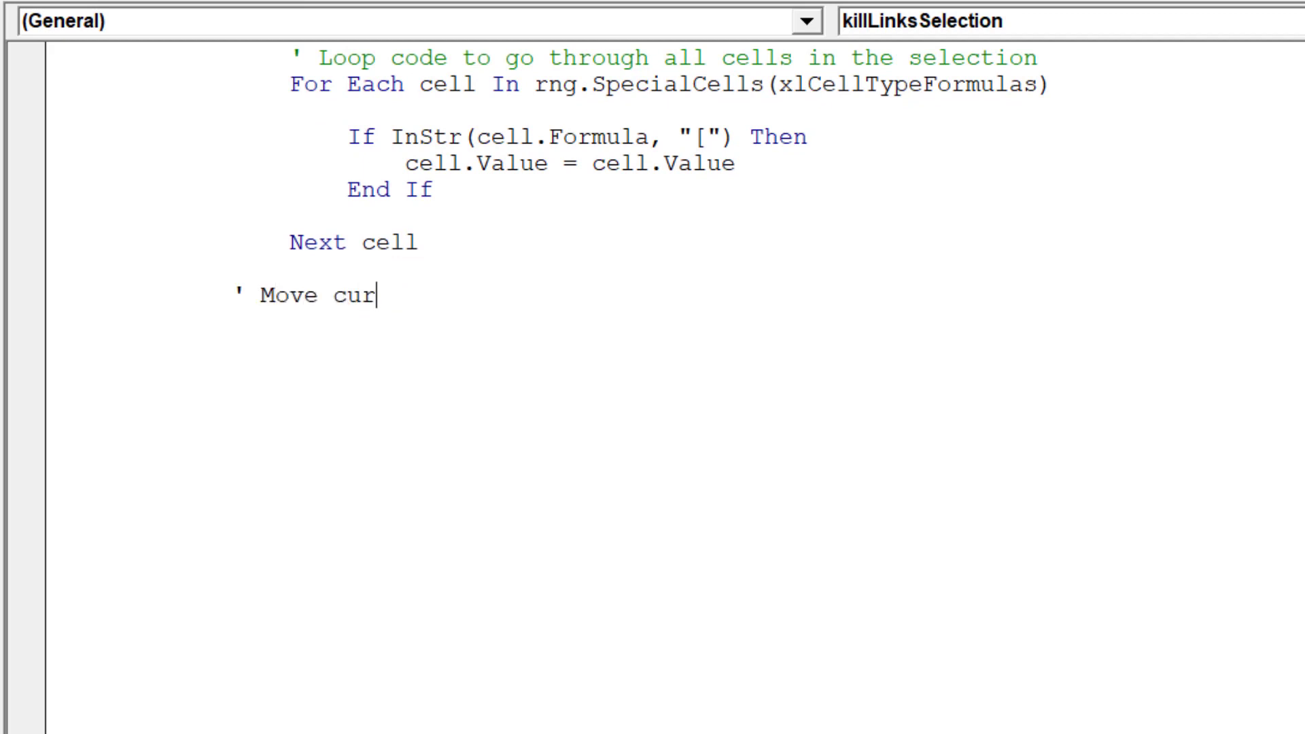
{"action": "type", "text": "sor to f"}
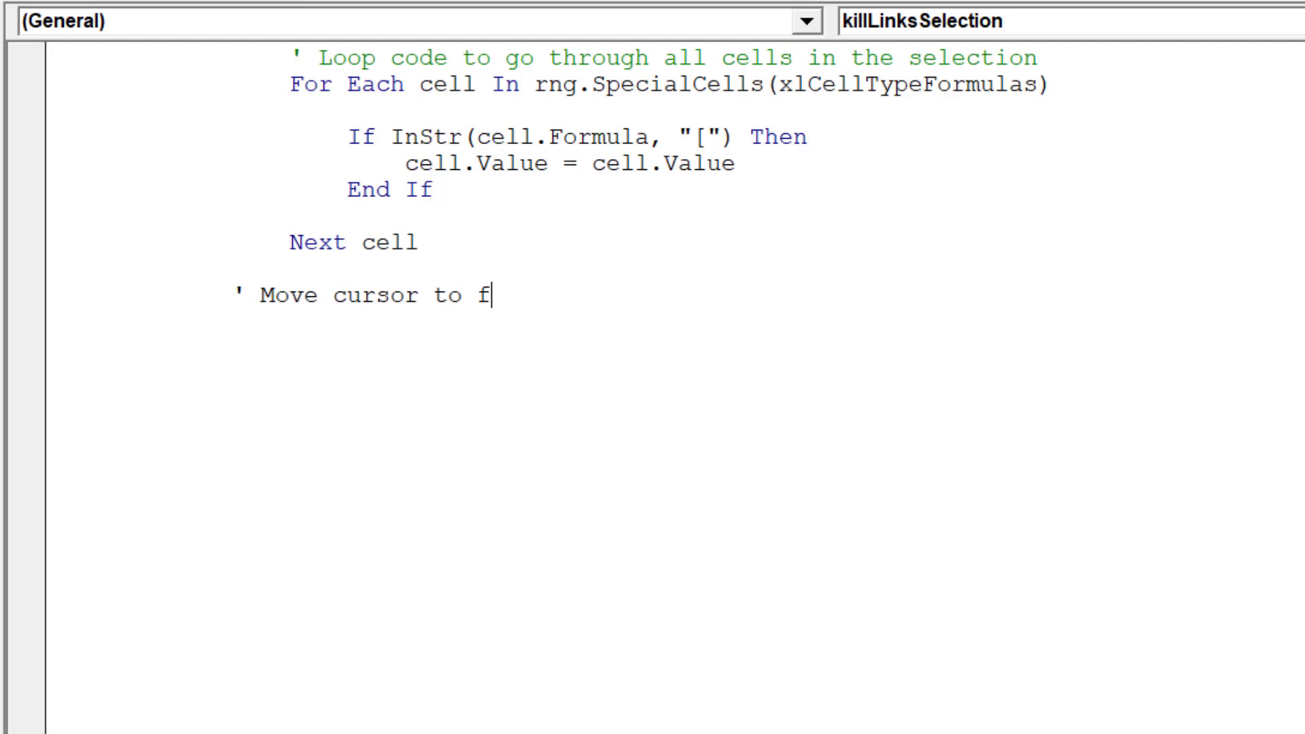
{"action": "type", "text": "irst cell in t"}
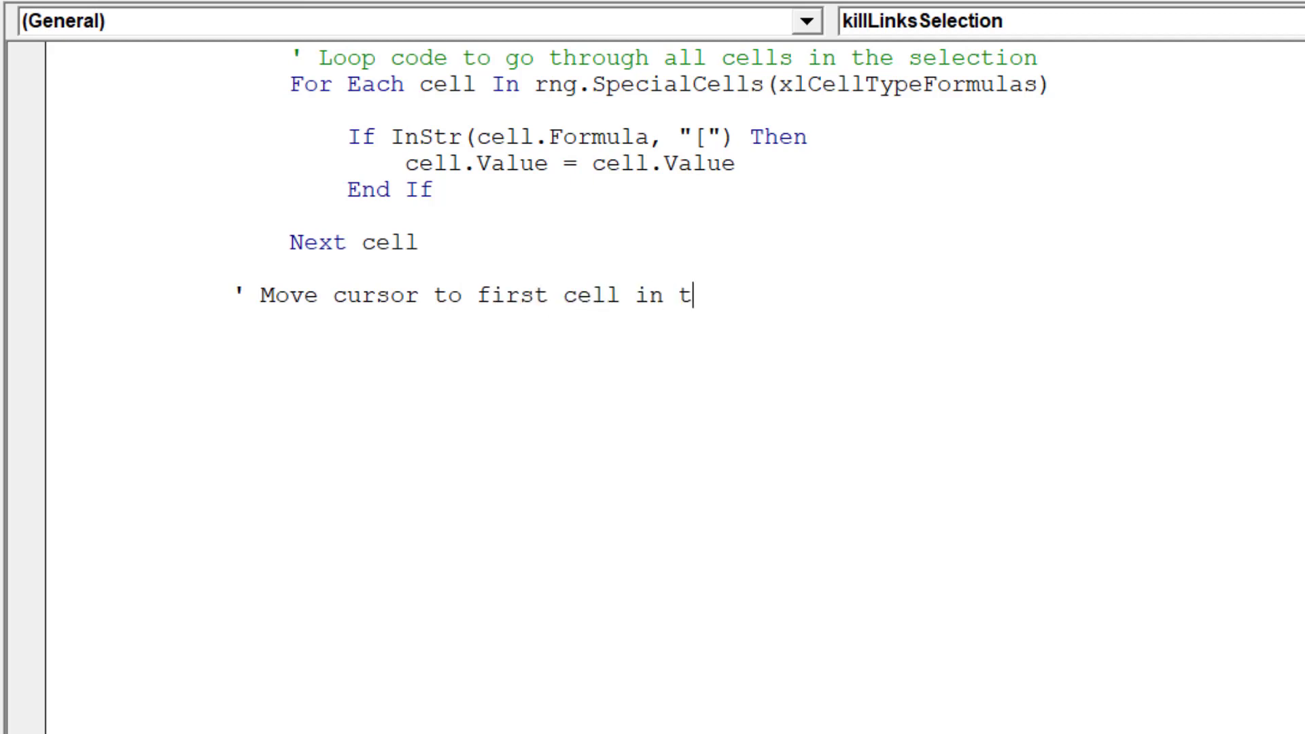
{"action": "type", "text": "he selection"}
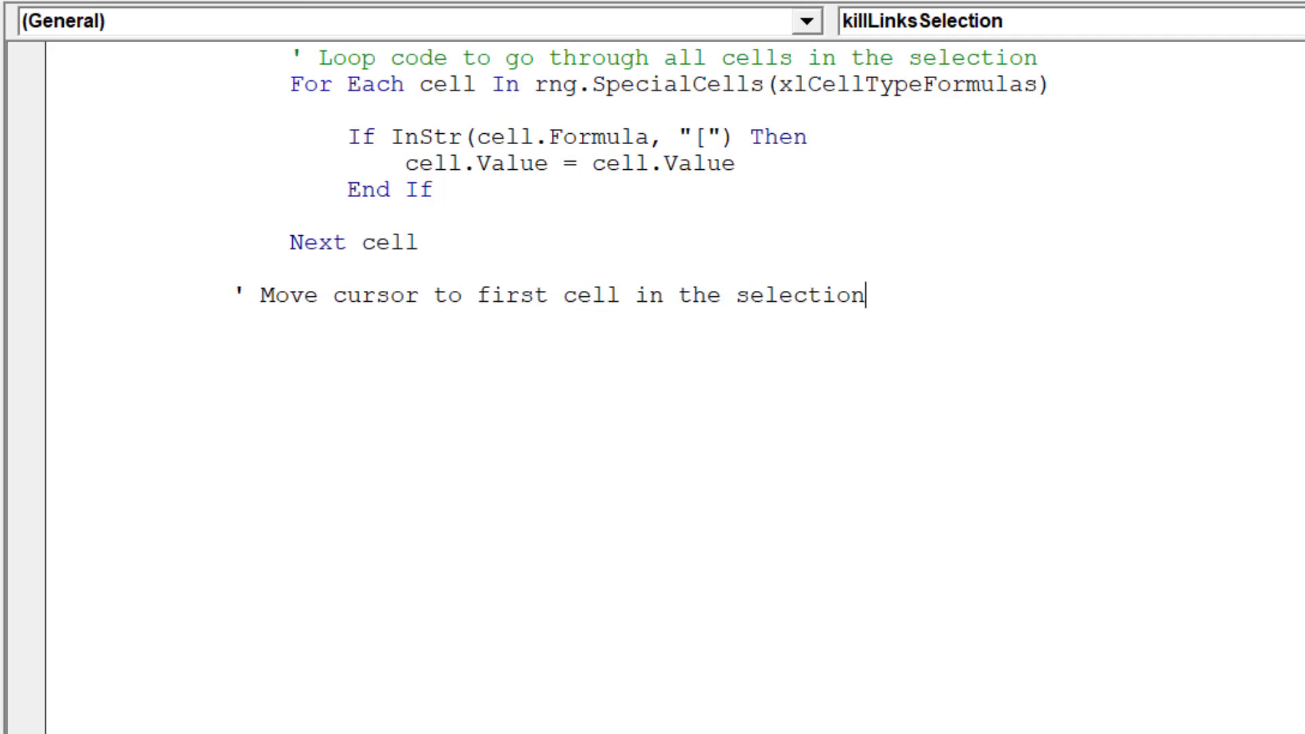
{"action": "key", "text": "Return"}
{"action": "type", "text": "Activ"}
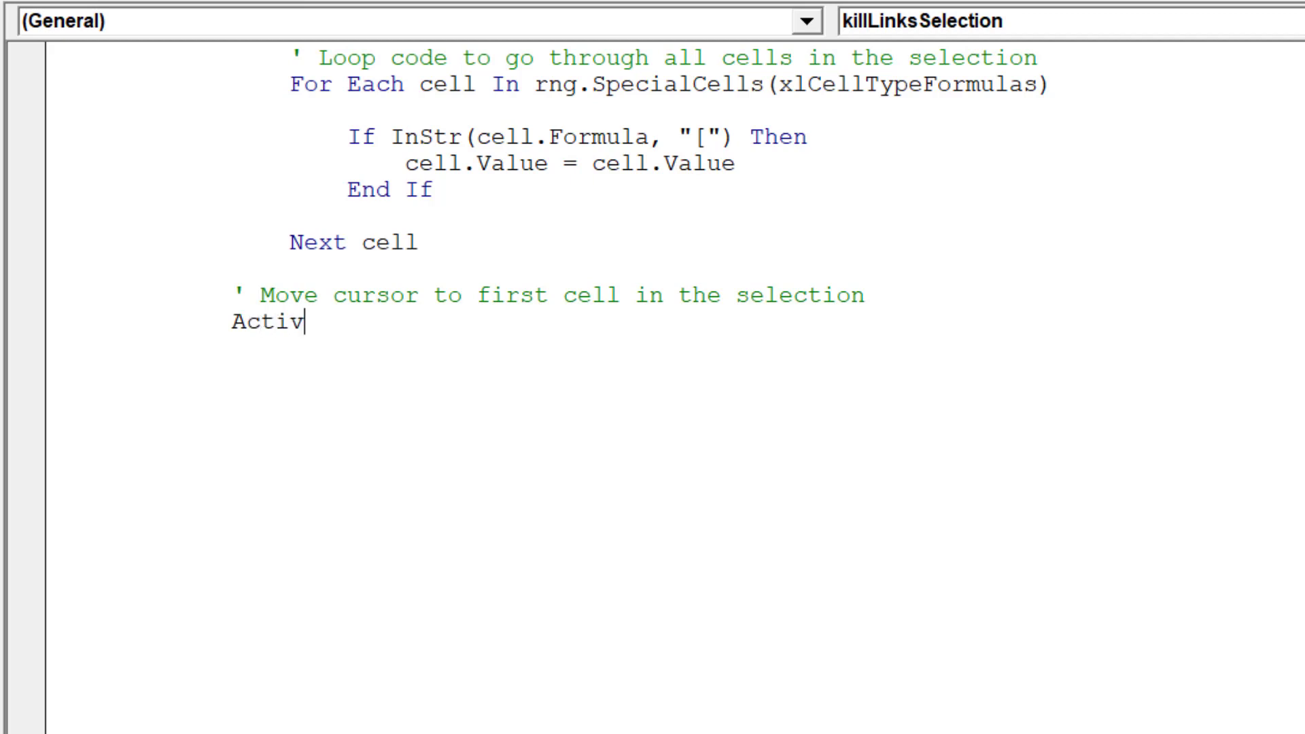
{"action": "type", "text": "eCell.se"}
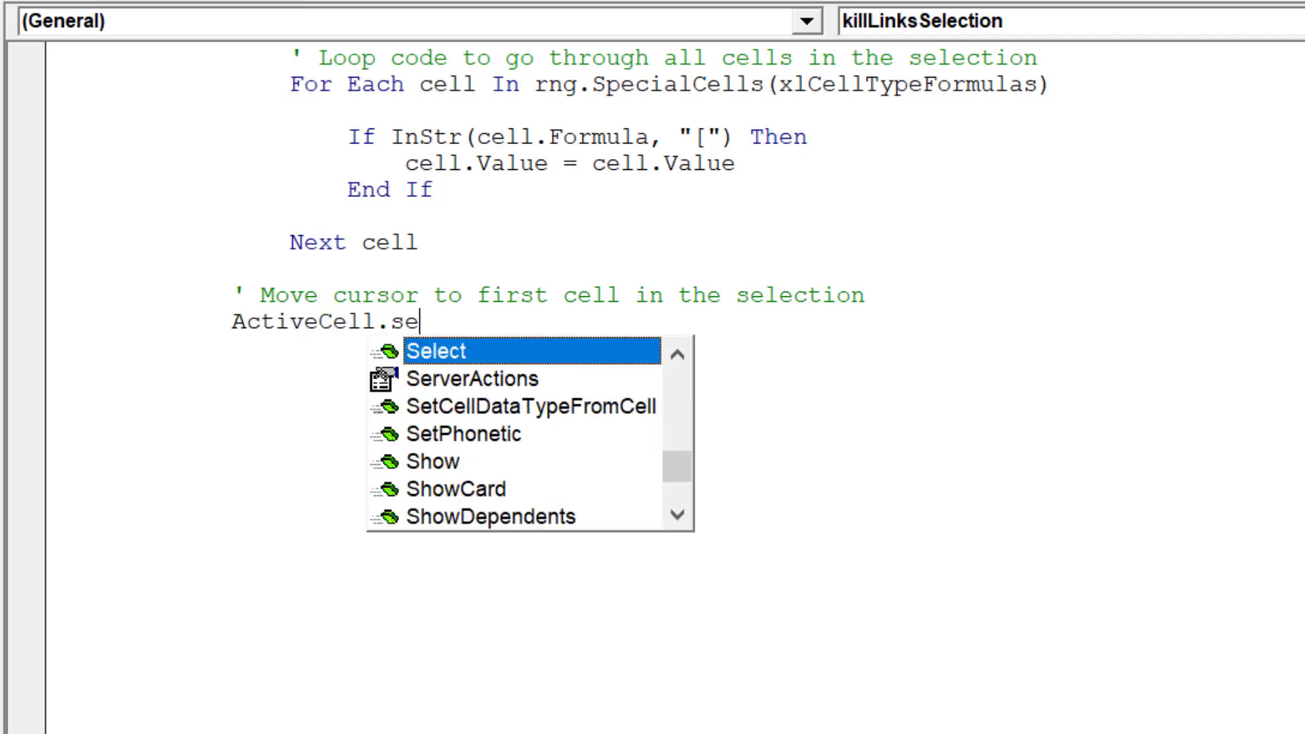
{"action": "key", "text": "Tab"}
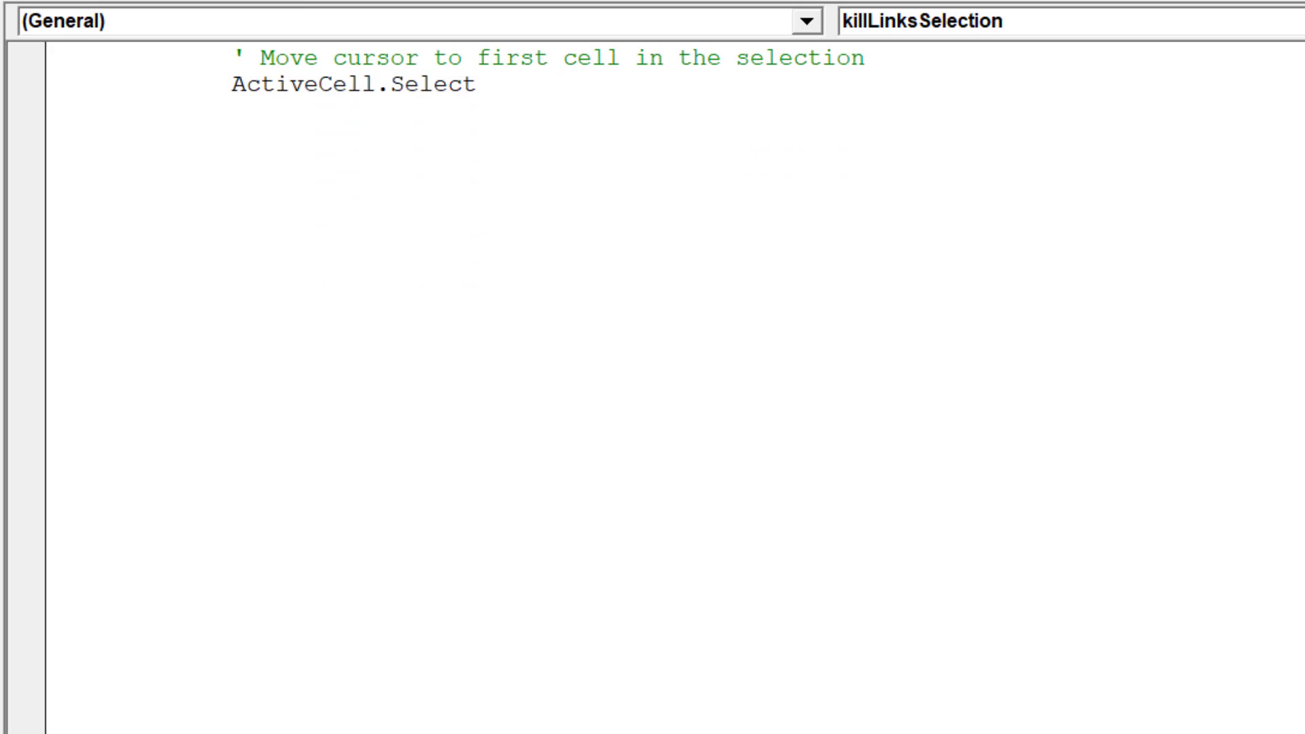
Step: Add the comment 'Re-enable Excel properties once macro is complete' and a With Application line
{"action": "type", "text": "Re-ena"}
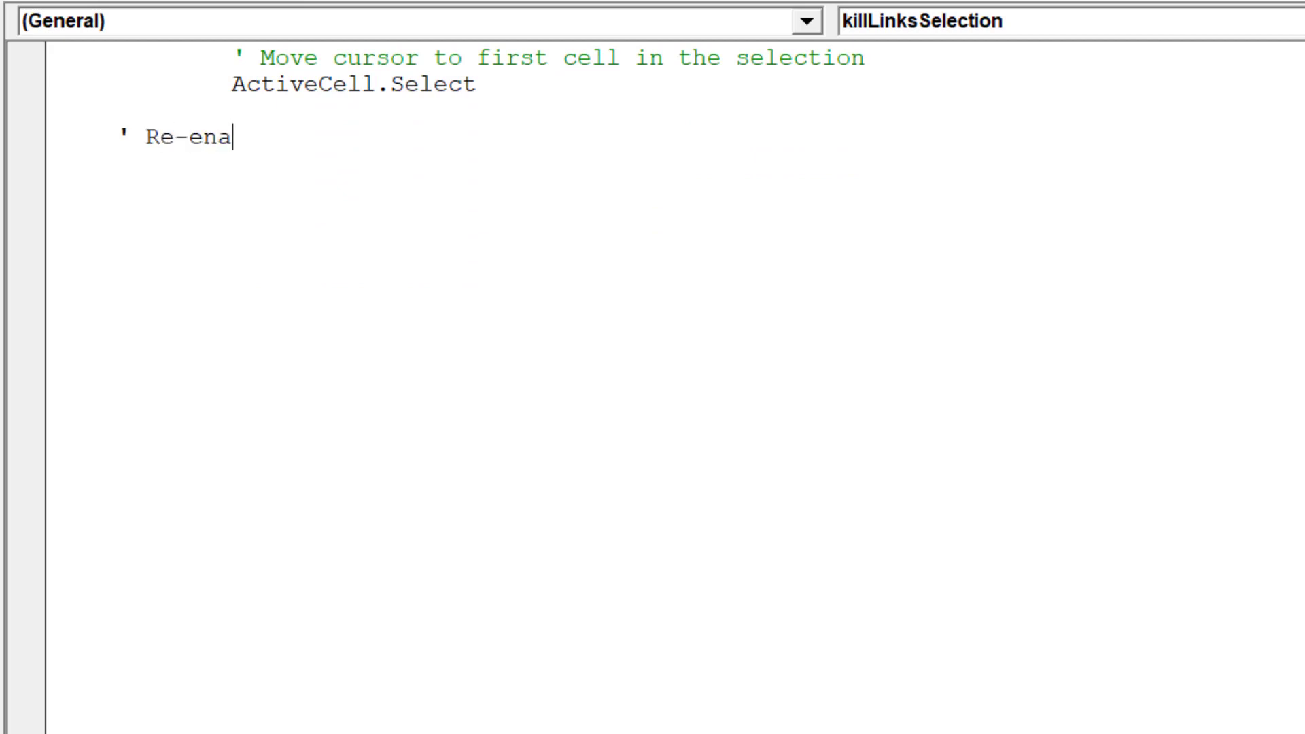
{"action": "type", "text": "ble Exce"}
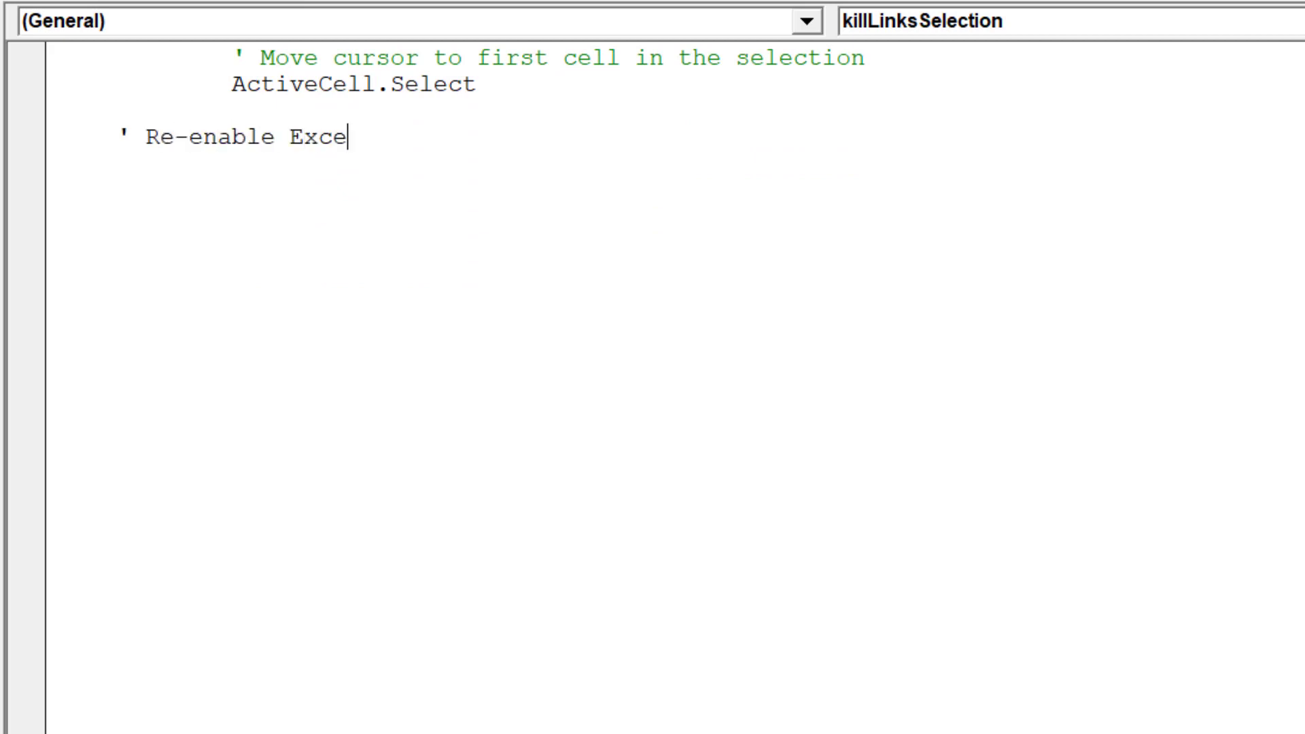
{"action": "type", "text": "l properties "}
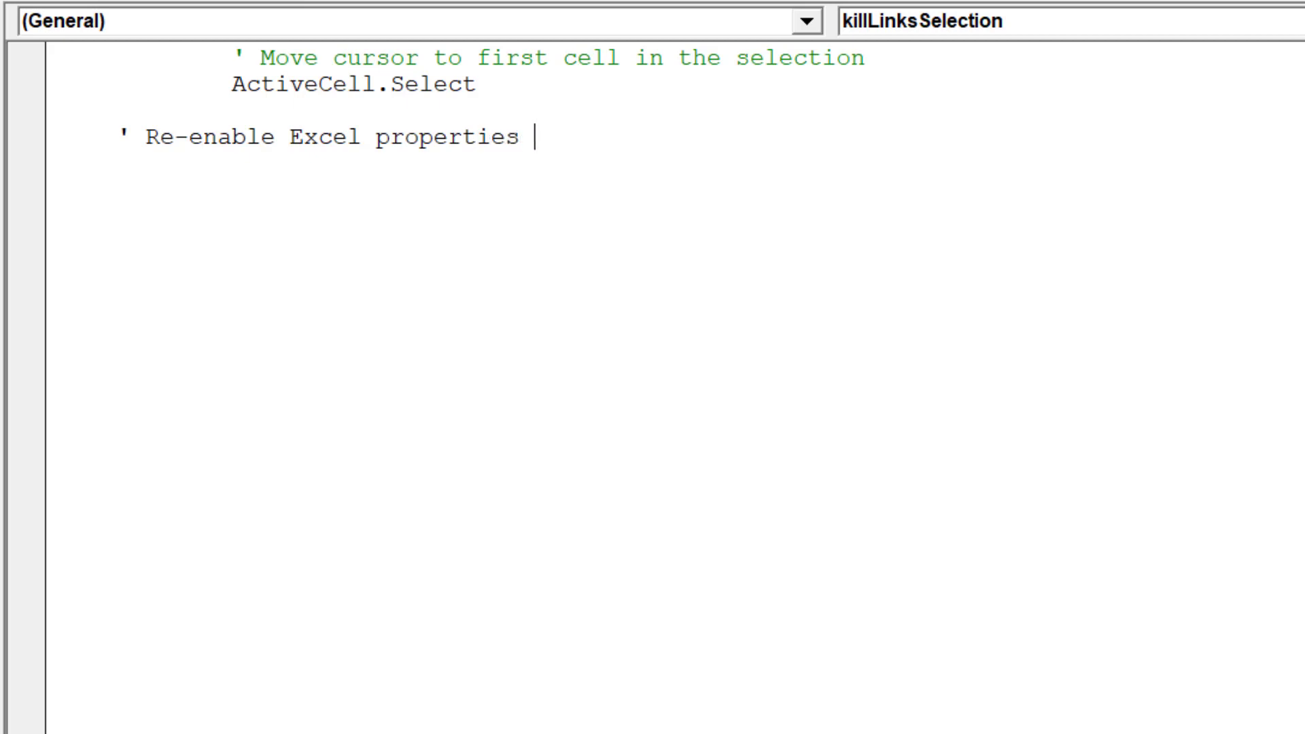
{"action": "type", "text": "once macro"}
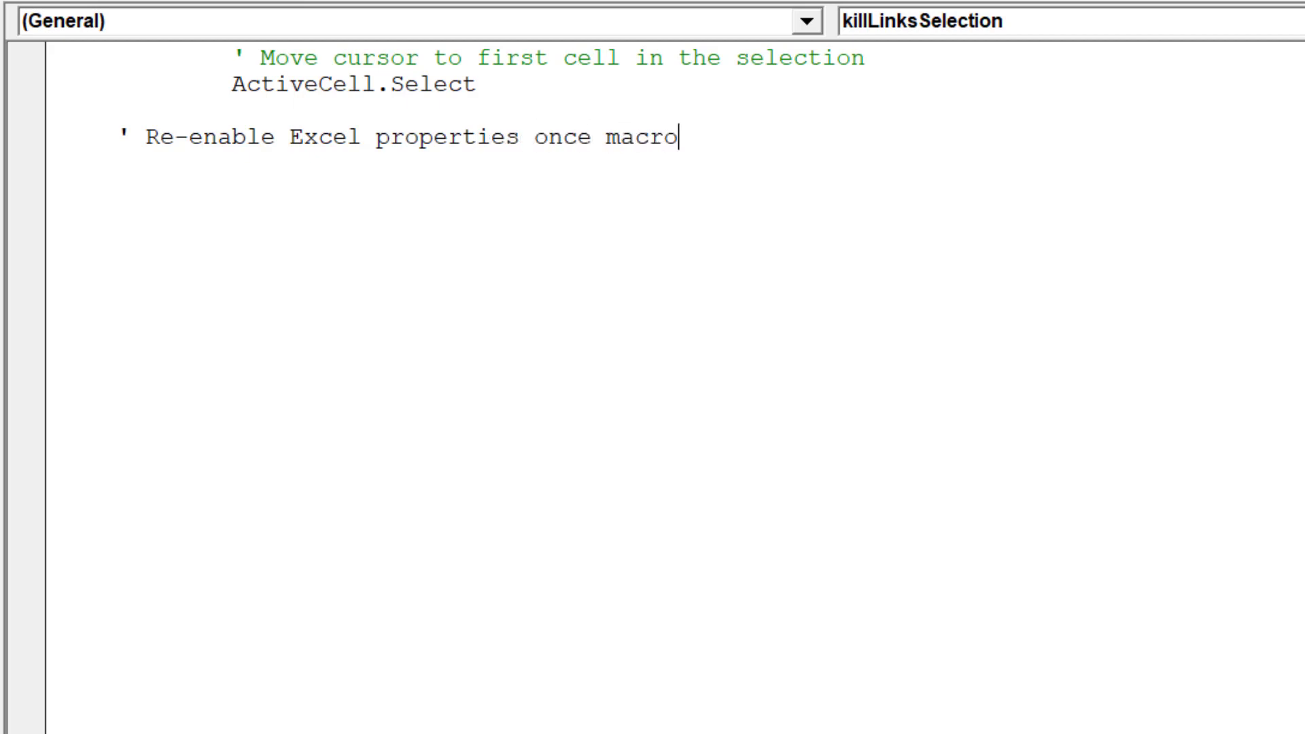
{"action": "type", "text": " is complete"}
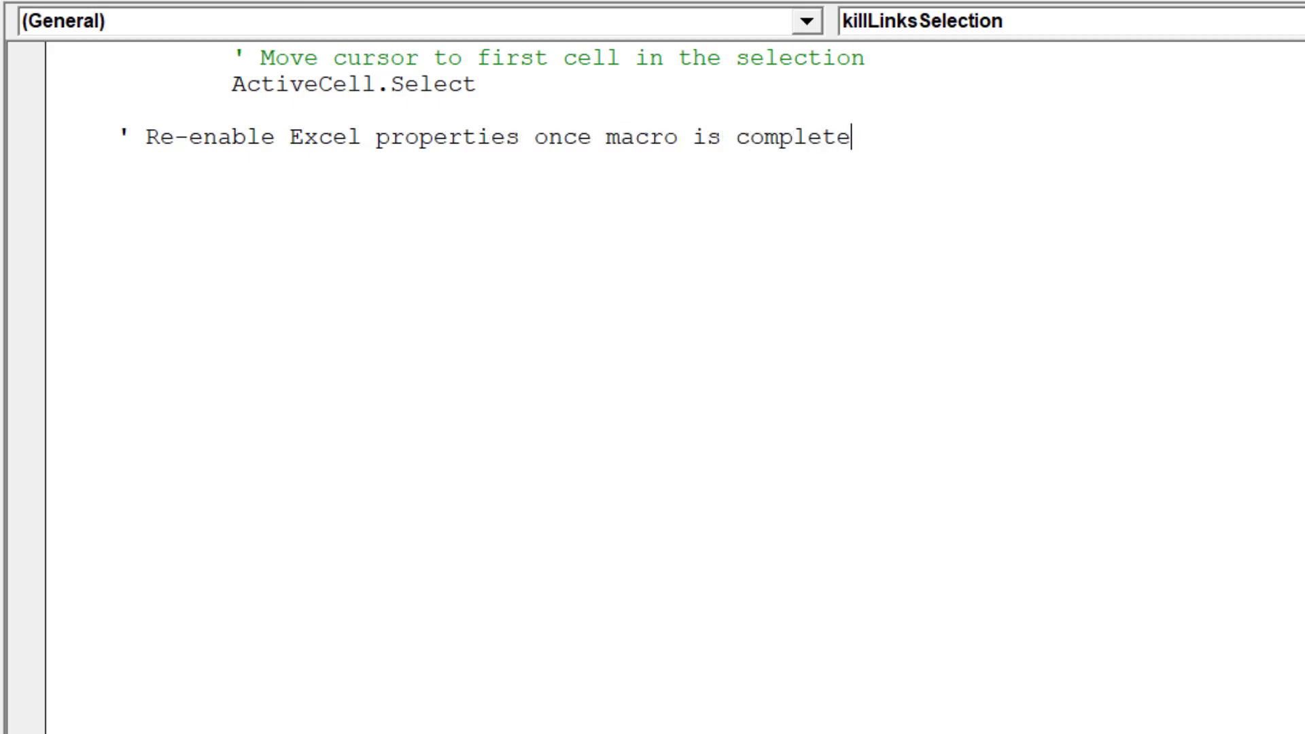
{"action": "key", "text": "Return"}
{"action": "type", "text": "With "}
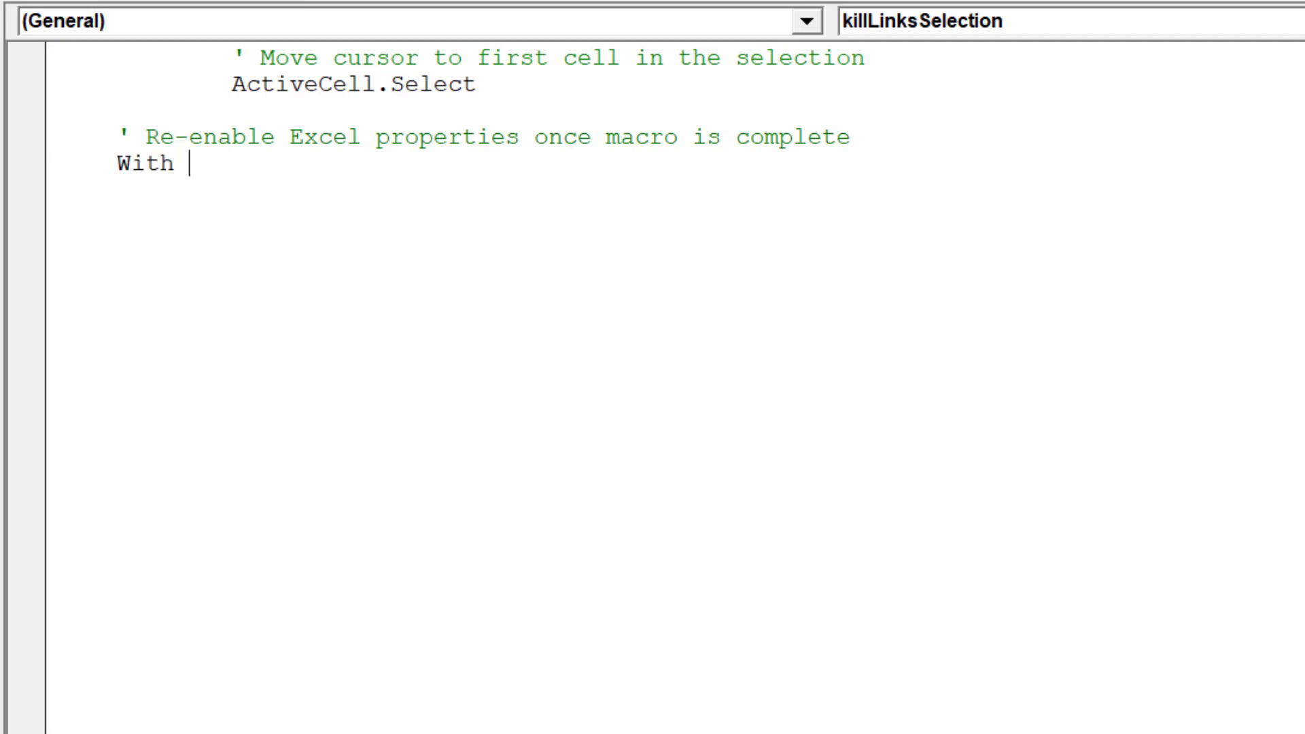
{"action": "type", "text": "Application"}
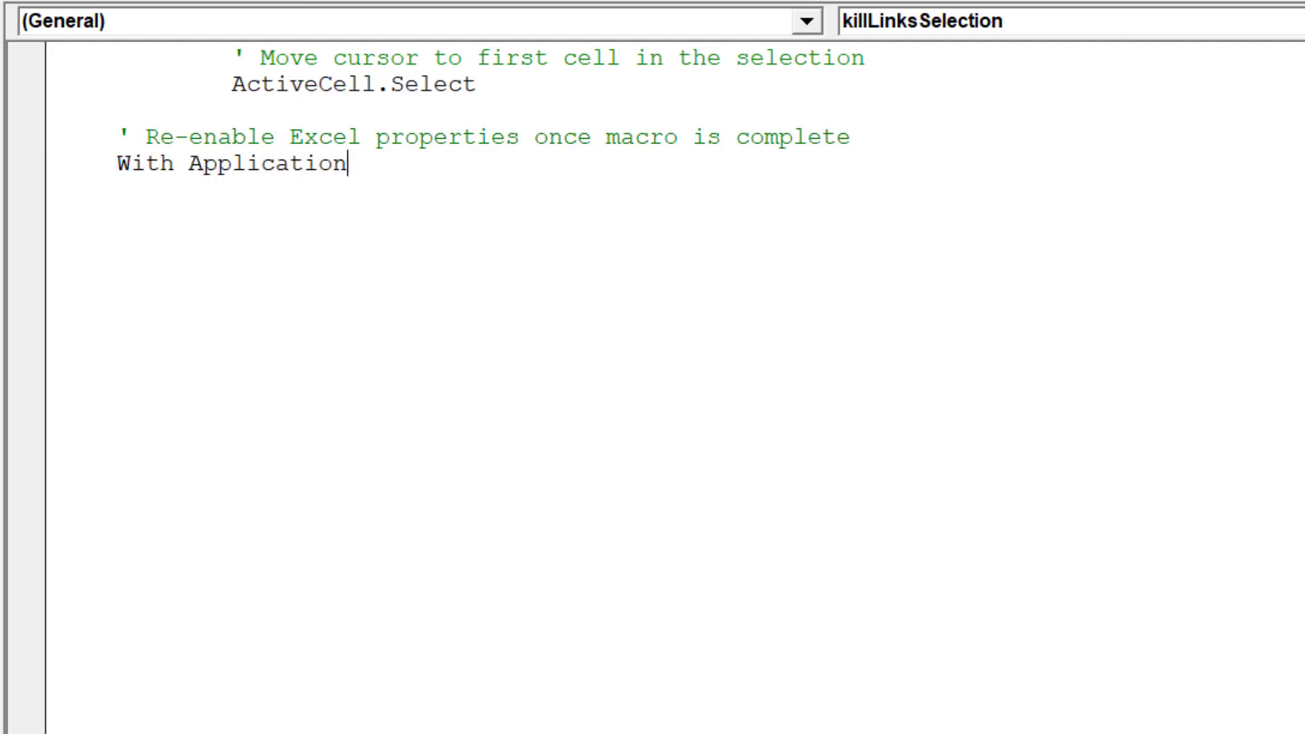
{"action": "key", "text": "Return"}
{"action": "key", "text": "Tab"}
Step: Set .Calculation = xlCalculationAutomatic inside the With block
{"action": "type", "text": "."}
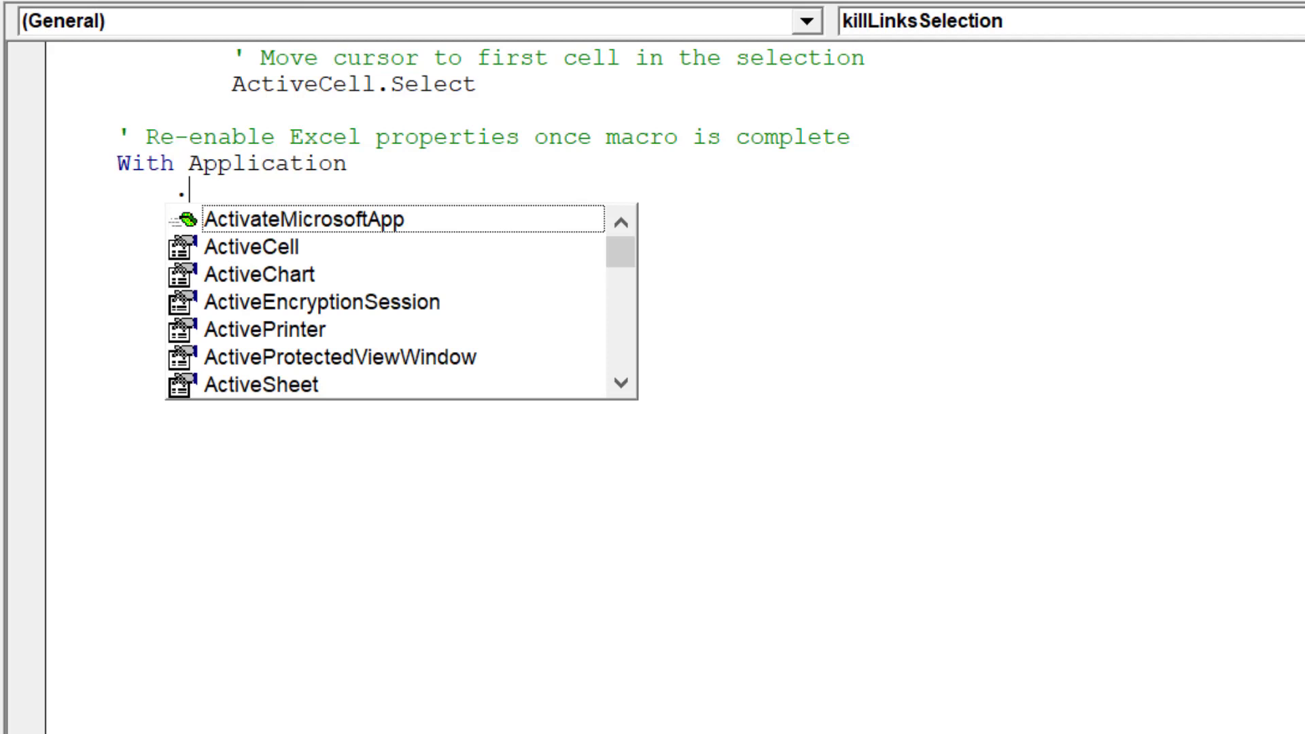
{"action": "type", "text": "c"}
{"action": "key", "text": "Down"}
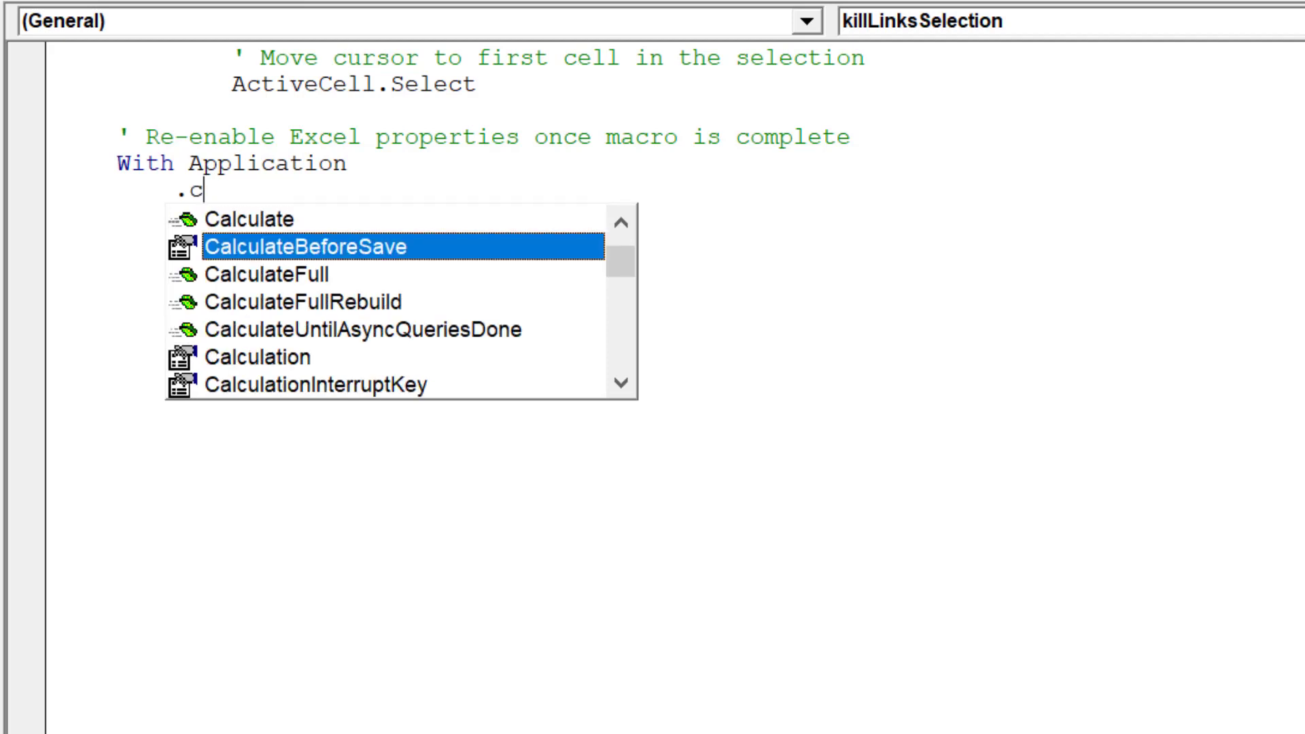
{"action": "key", "text": "Down"}
{"action": "key", "text": "Down"}
{"action": "key", "text": "Down"}
{"action": "key", "text": "Down"}
{"action": "key", "text": "Tab"}
{"action": "type", "text": "="}
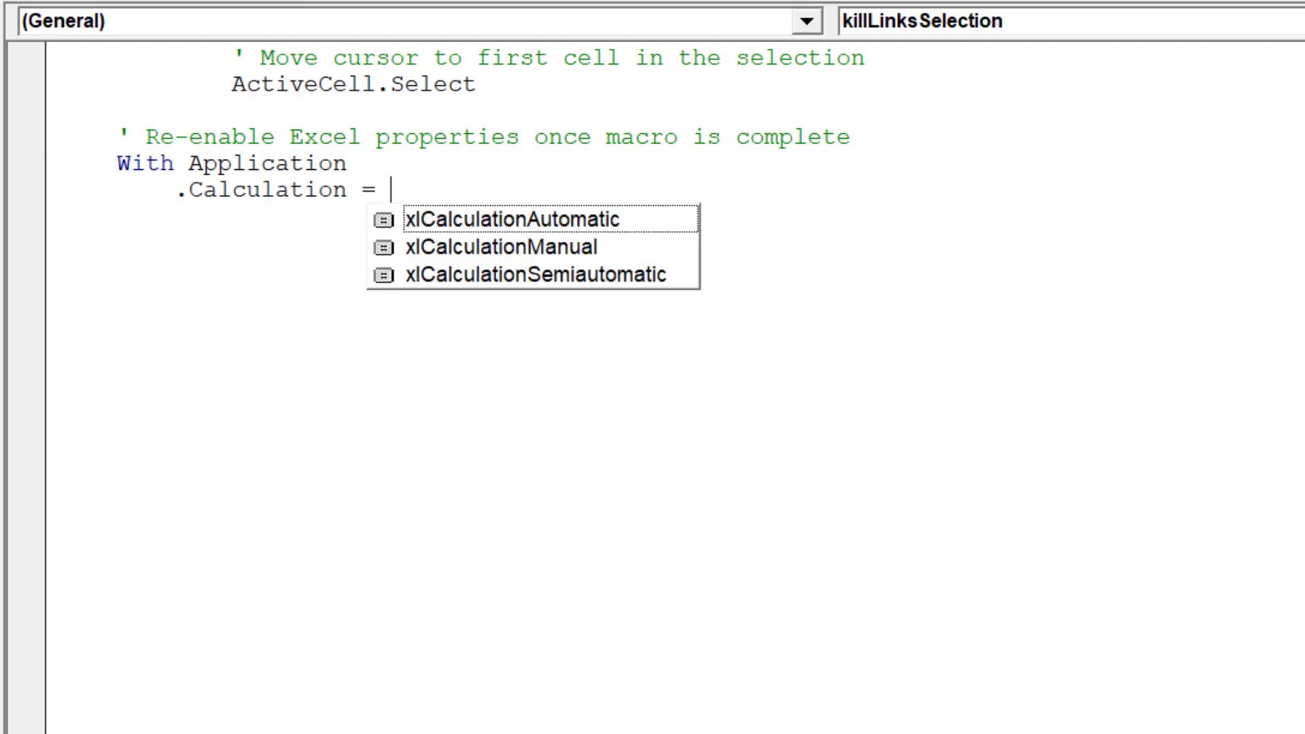
{"action": "key", "text": "Down"}
{"action": "key", "text": "Tab"}
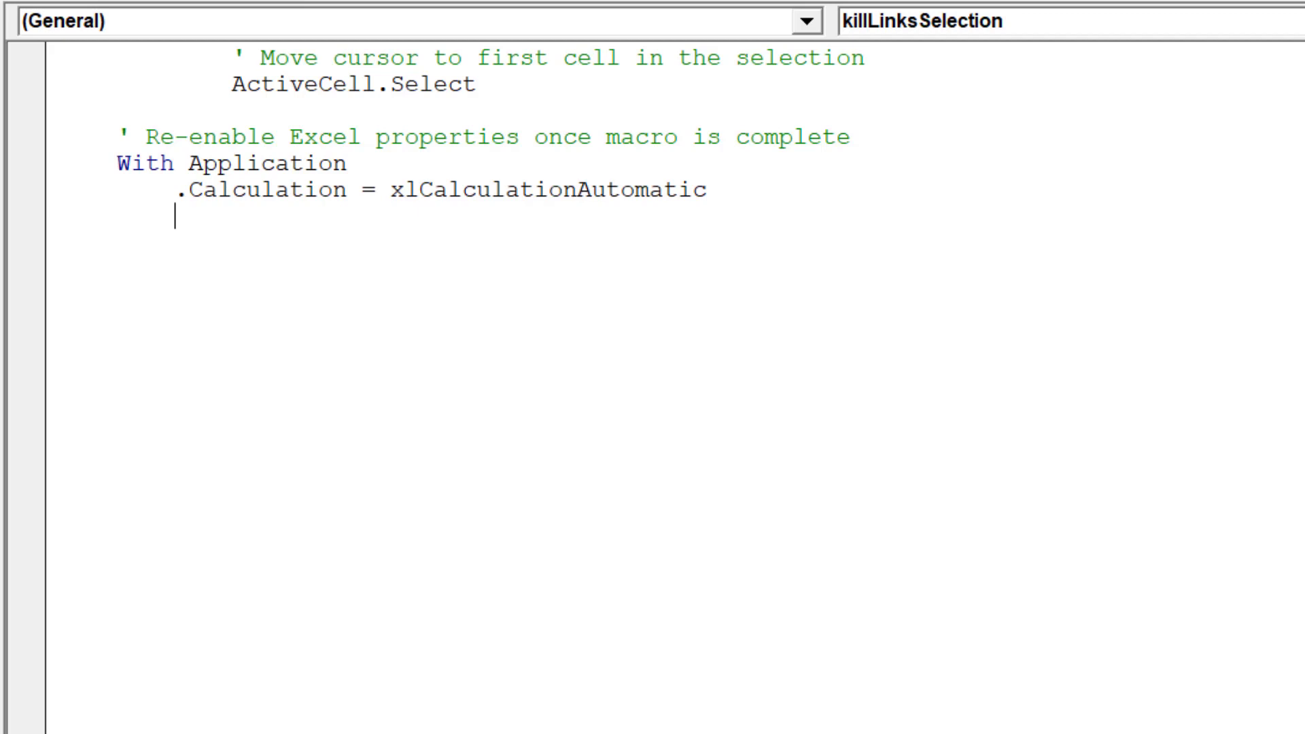
{"action": "key", "text": "Return"}
Step: Set .EnableEvents = True and .ScreenUpdating = True
{"action": "type", "text": ".en"}
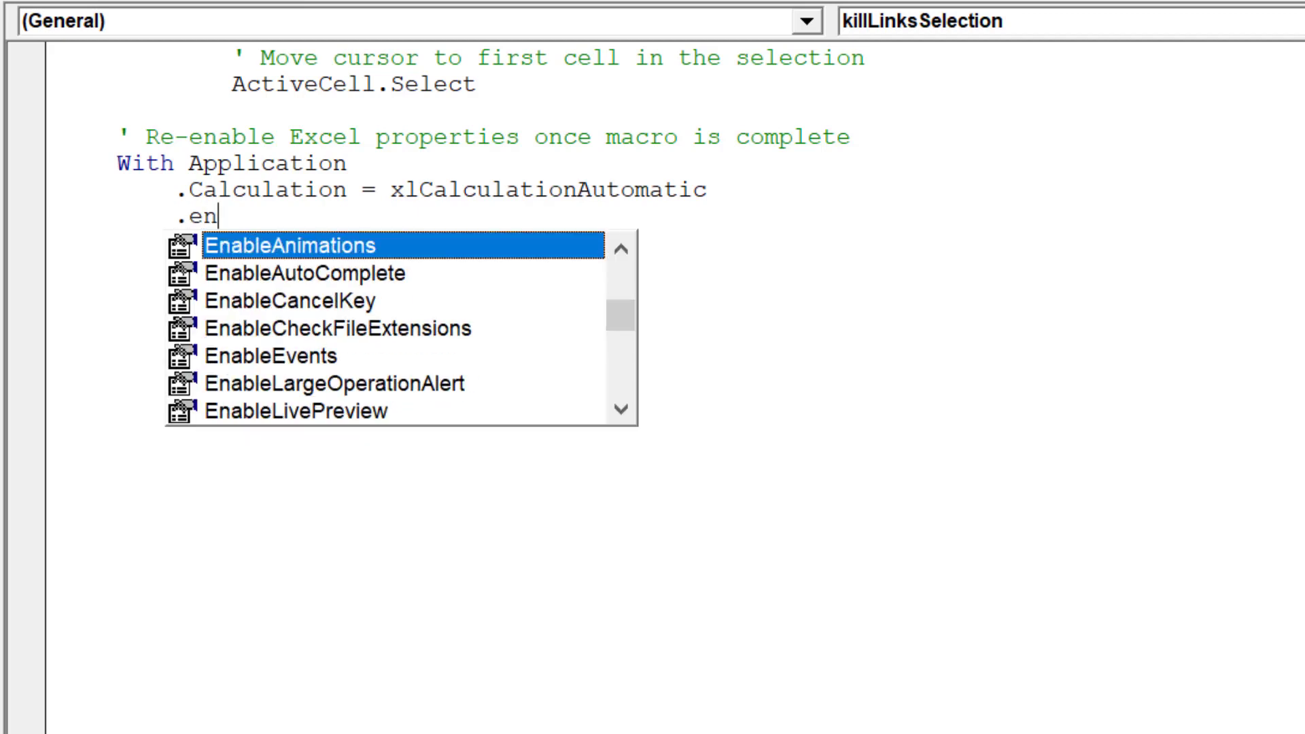
{"action": "key", "text": "Down"}
{"action": "key", "text": "Down"}
{"action": "key", "text": "Down"}
{"action": "key", "text": "Down"}
{"action": "key", "text": "Tab"}
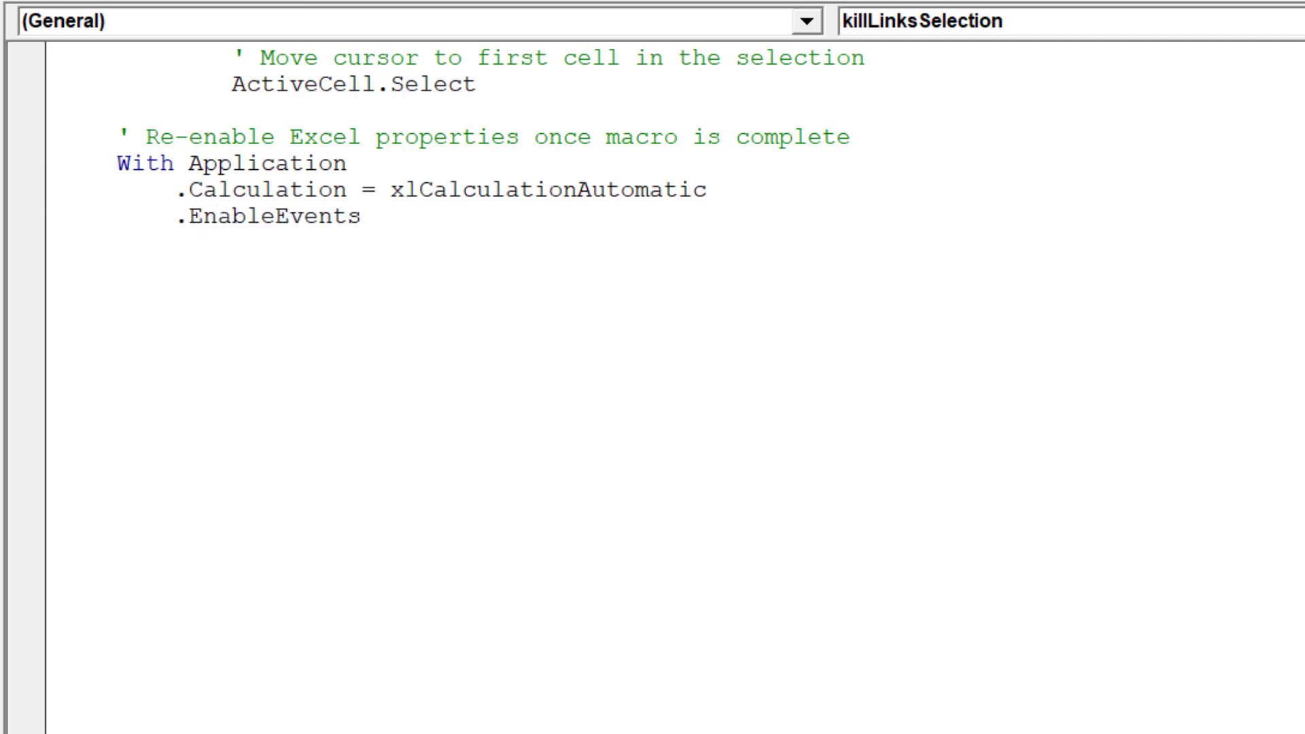
{"action": "type", "text": " ="}
{"action": "key", "text": "Down"}
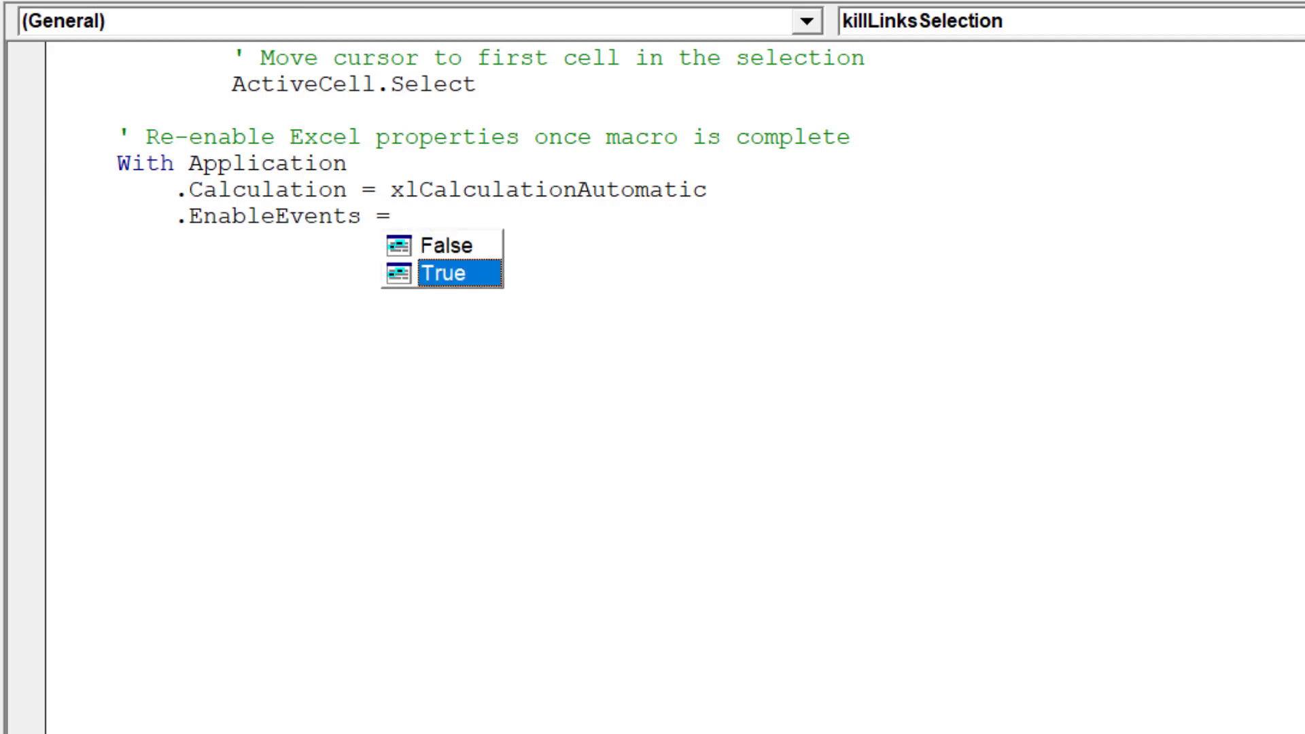
{"action": "key", "text": "Tab"}
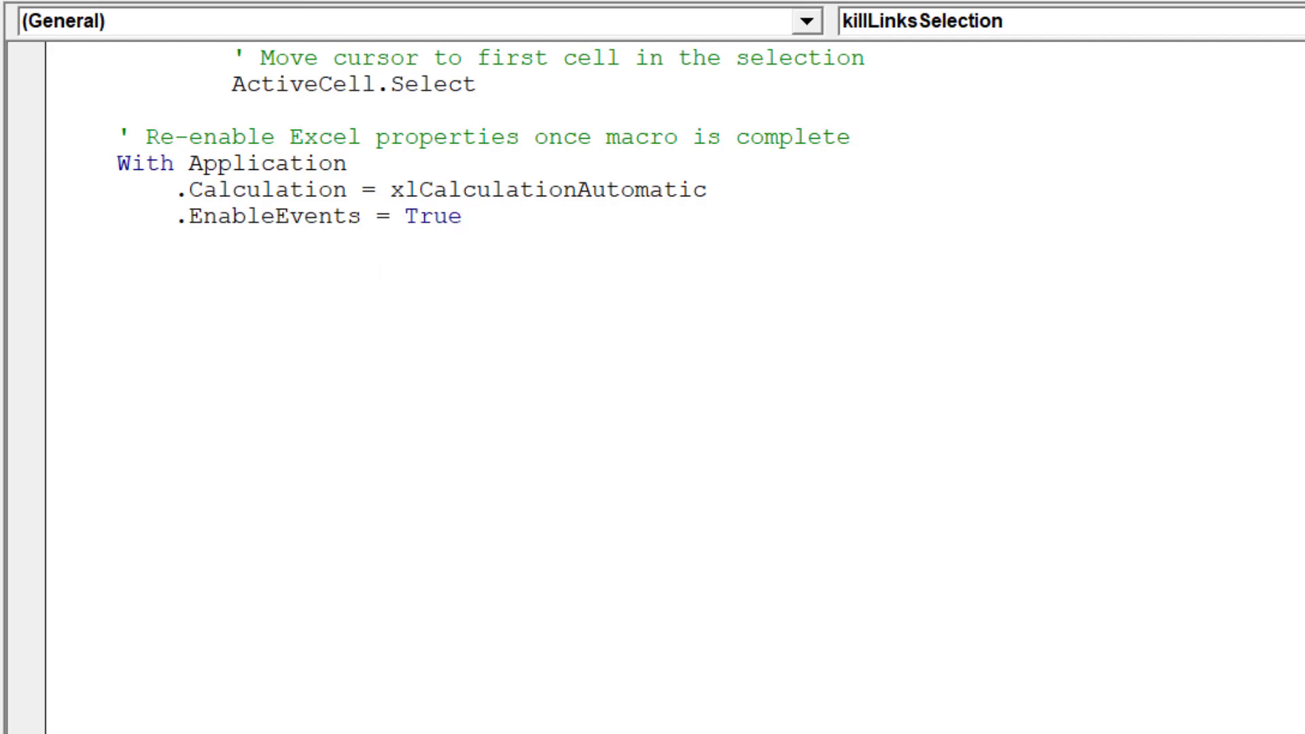
{"action": "type", "text": ".sc "}
{"action": "type", "text": "="}
{"action": "key", "text": "Down"}
{"action": "key", "text": "Tab"}
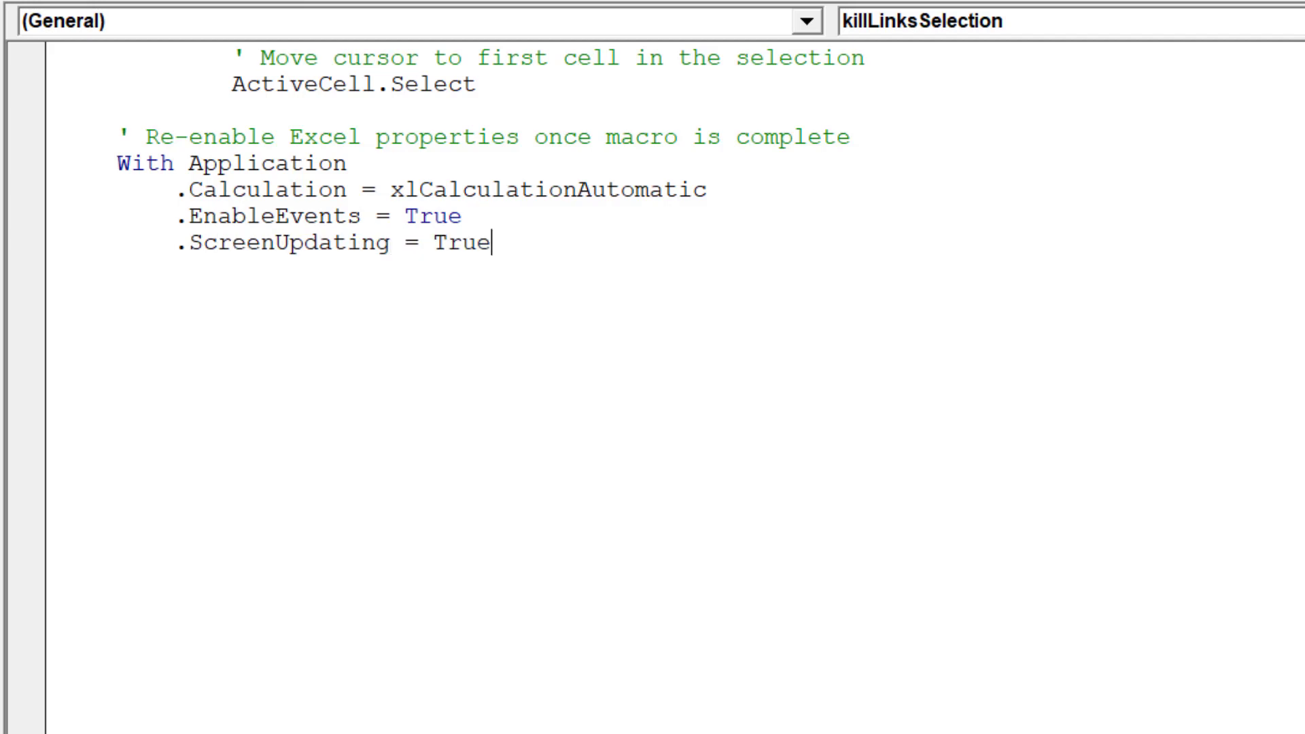
Step: Close the block with End With and delete the blank lines before End Sub
{"action": "type", "text": "End wit"}
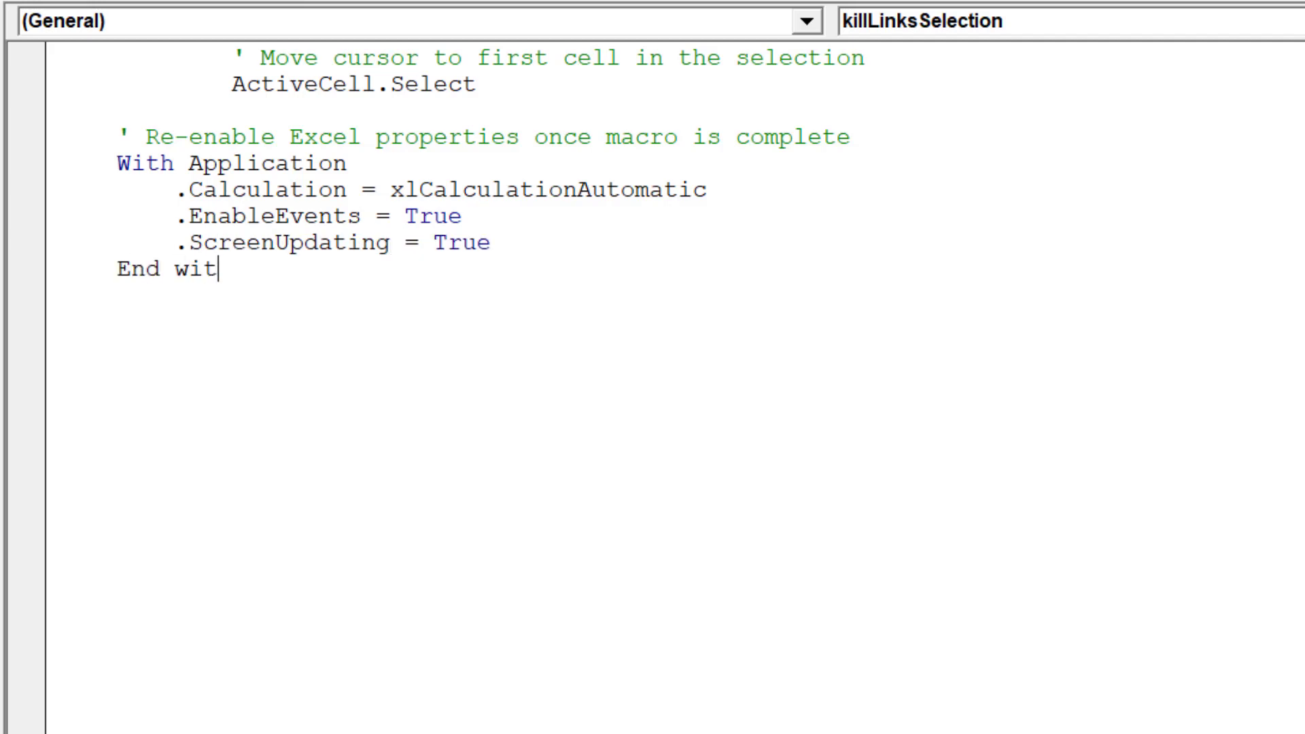
{"action": "type", "text": "h"}
{"action": "key", "text": "Return"}
{"action": "key", "text": "BackSpace"}
{"action": "key", "text": "shift+Down"}
{"action": "key", "text": "shift+Down"}
{"action": "key", "text": "shift+Down"}
{"action": "key", "text": "shift+Down"}
{"action": "key", "text": "shift+Down"}
{"action": "key", "text": "shift+Down"}
{"action": "key", "text": "shift+Down"}
{"action": "key", "text": "shift+Down"}
{"action": "key", "text": "shift+Down"}
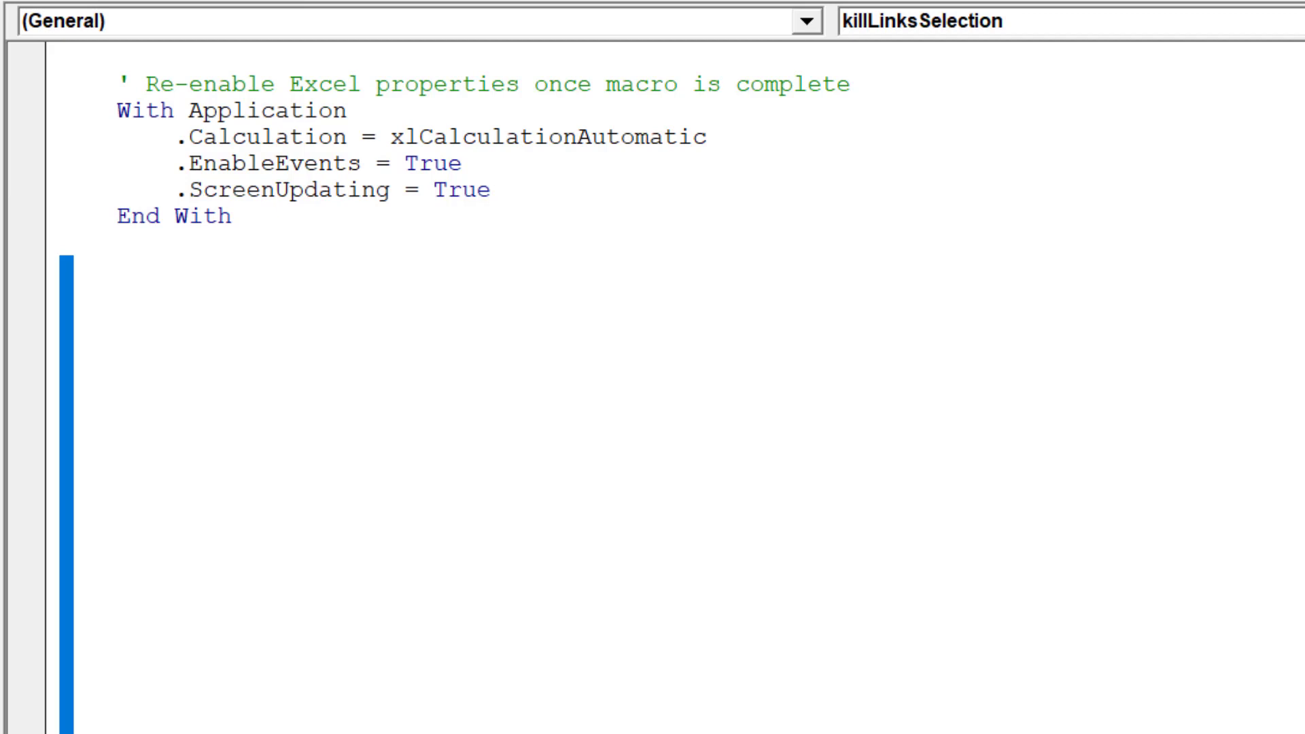
{"action": "key", "text": "Delete"}
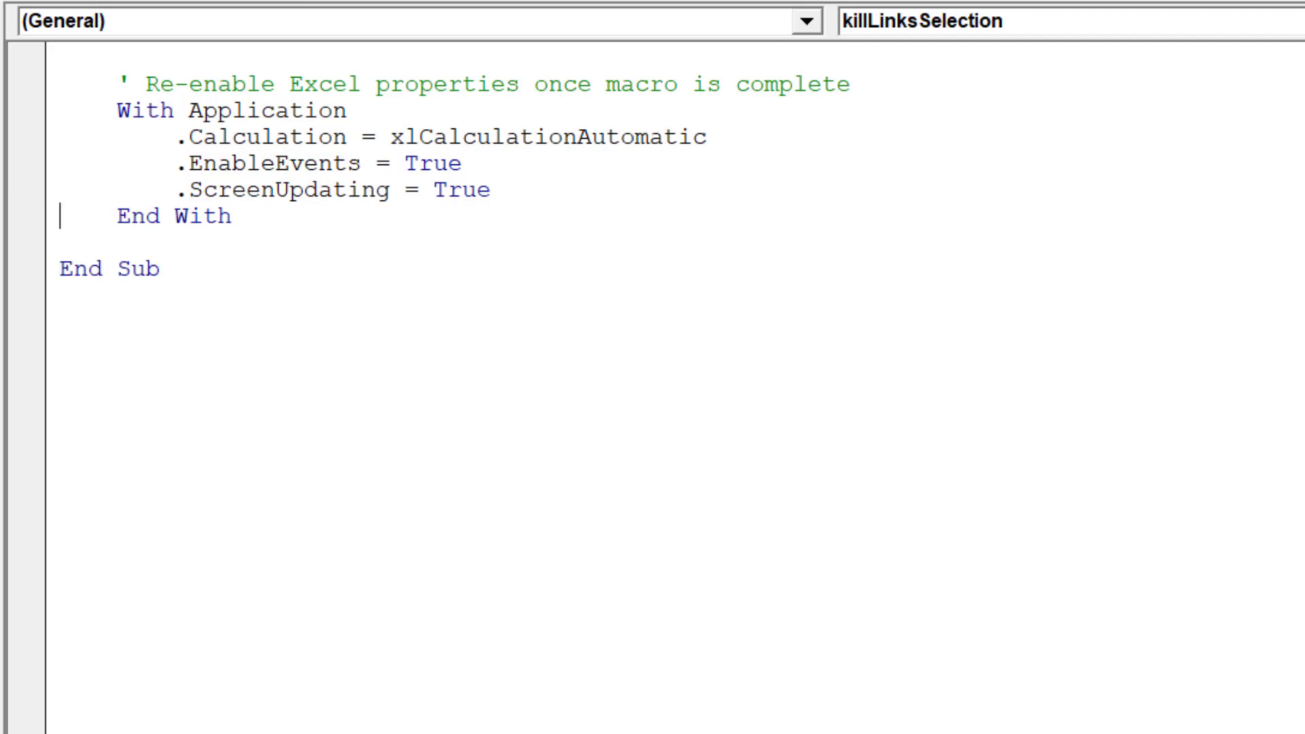
Step: Look over the killLinksSelection procedure, then switch back to the workbook with Alt+F11
{"action": "key", "text": "Up"}
{"action": "key", "text": "Up"}
{"action": "key", "text": "Up"}
{"action": "key", "text": "Up"}
{"action": "key", "text": "Up"}
{"action": "key", "text": "Up"}
{"action": "key", "text": "Up"}
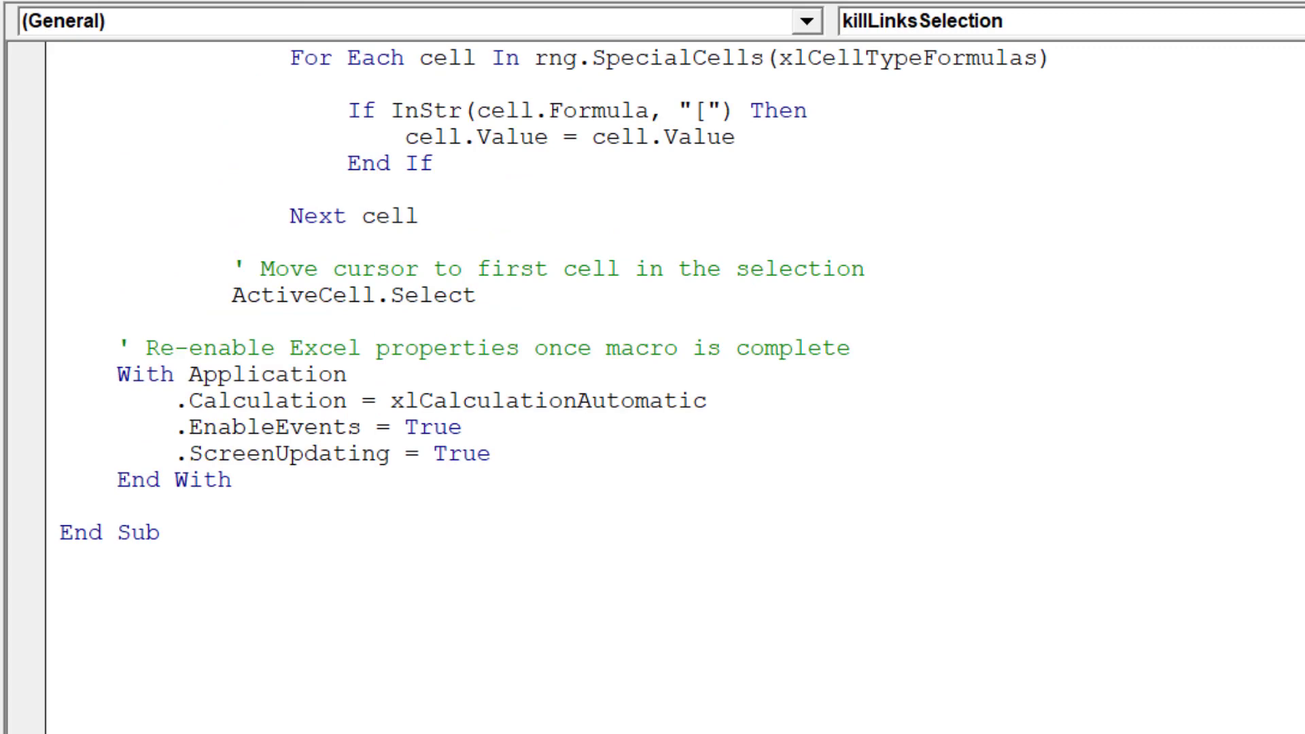
{"action": "key", "text": "Up"}
{"action": "key", "text": "Up"}
{"action": "key", "text": "Up"}
{"action": "key", "text": "Up"}
{"action": "key", "text": "Up"}
{"action": "key", "text": "Up"}
{"action": "key", "text": "Down"}
{"action": "key", "text": "Down"}
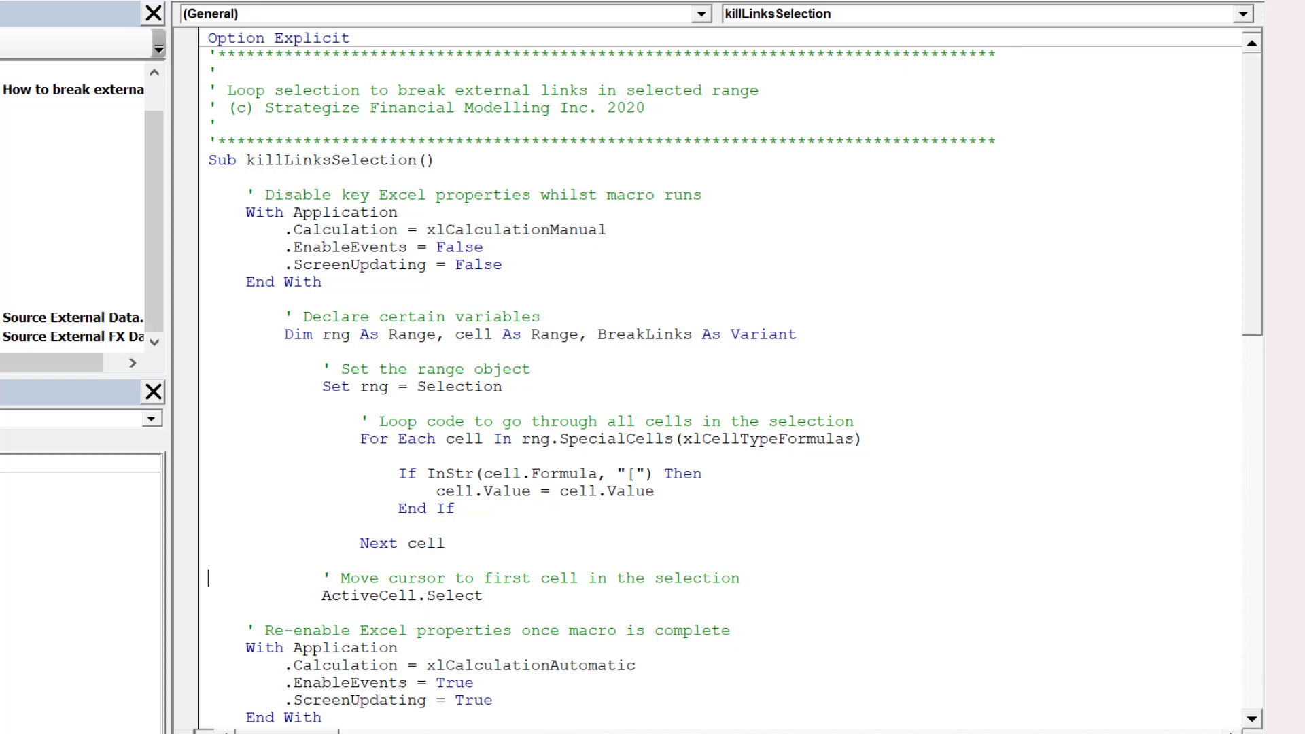
{"action": "scroll", "coordinate": [731, 378], "scroll_direction": "down", "scroll_amount": 3}
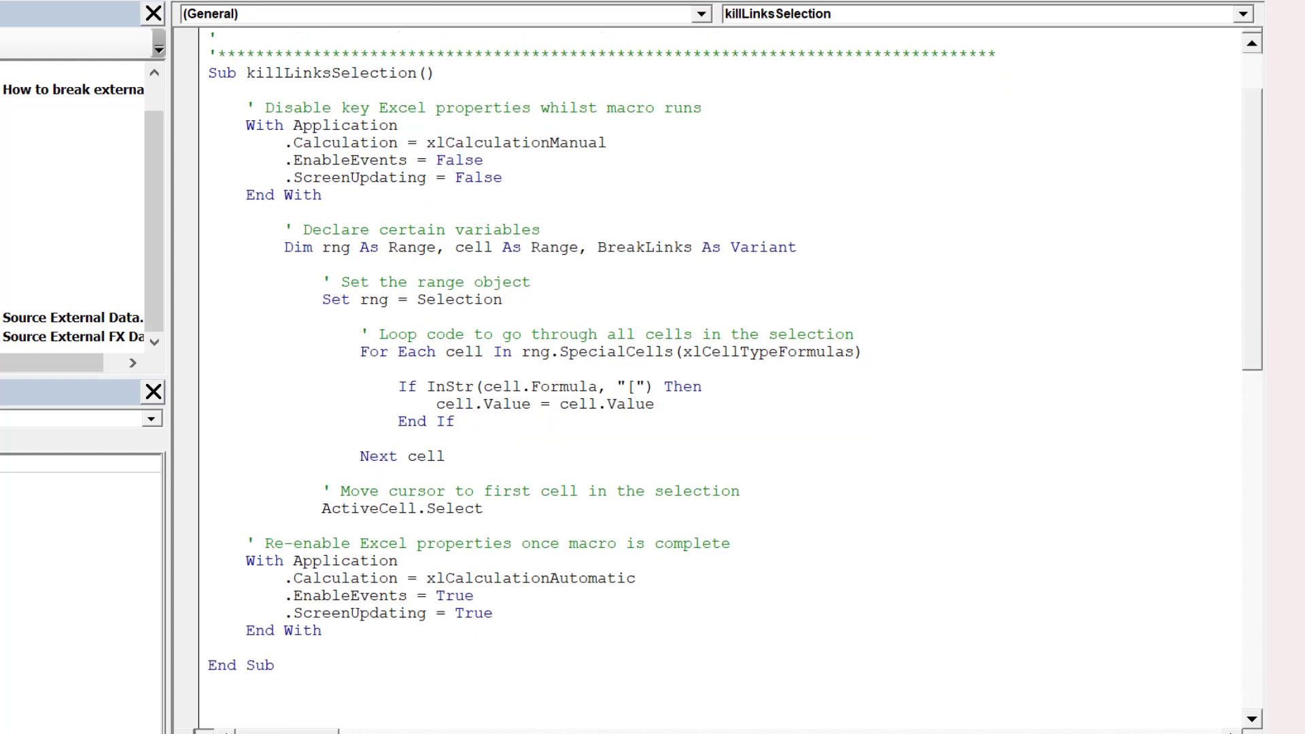
{"action": "key", "text": "alt+F11"}
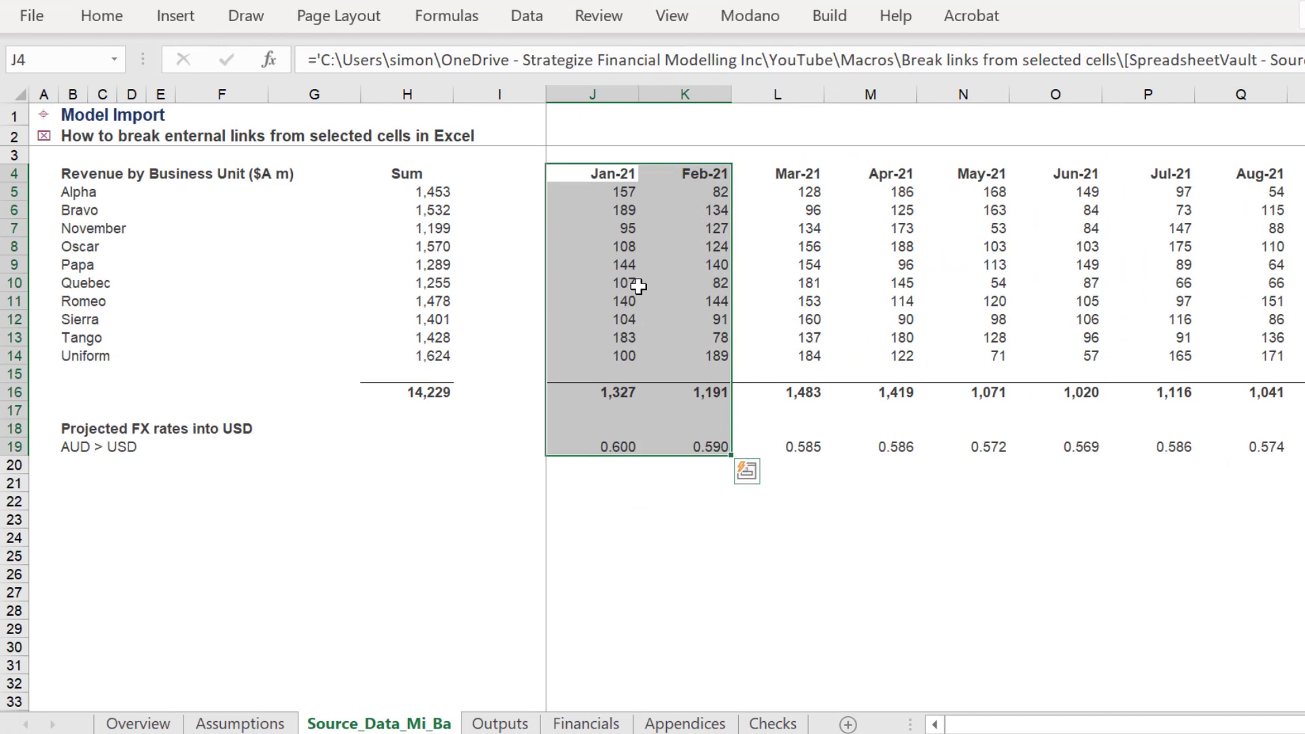
Step: Inspect the formulas in H5, H4 and the external link in J4
{"action": "left_click", "coordinate": [70, 173]}
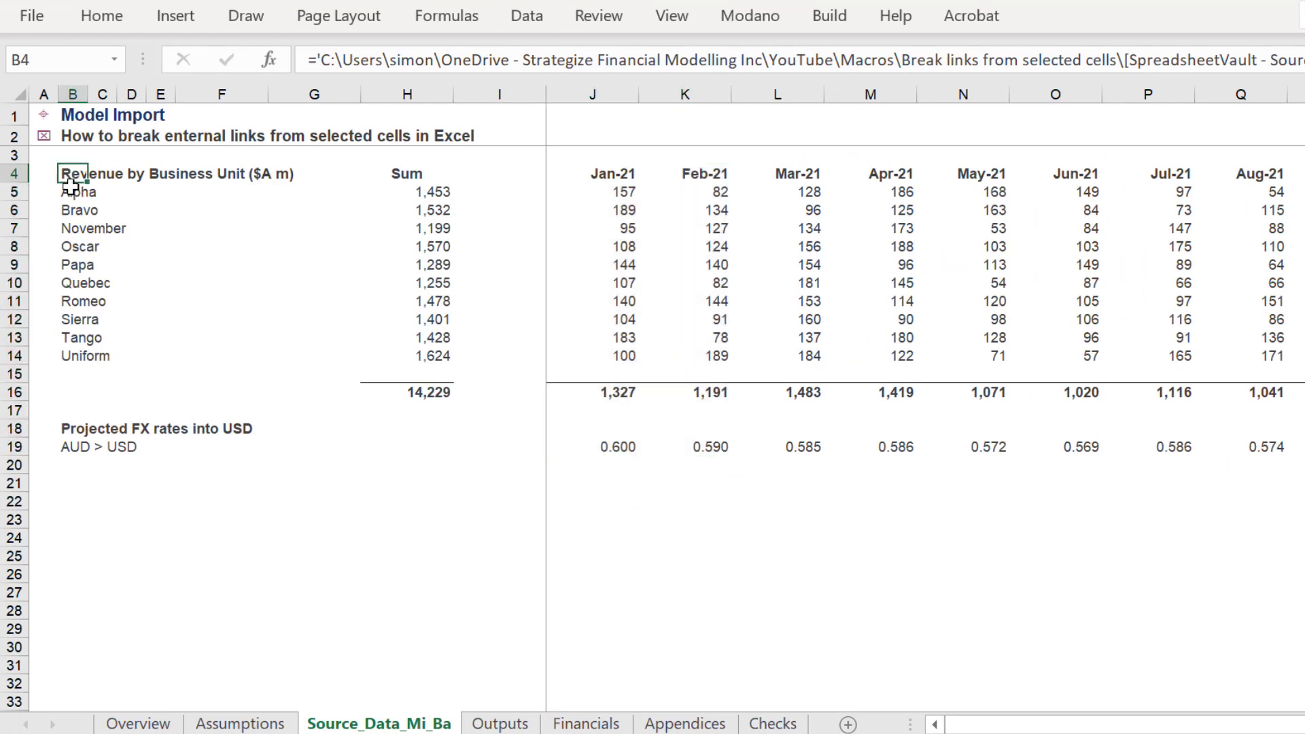
{"action": "left_click", "coordinate": [426, 195]}
{"action": "left_click", "coordinate": [413, 171]}
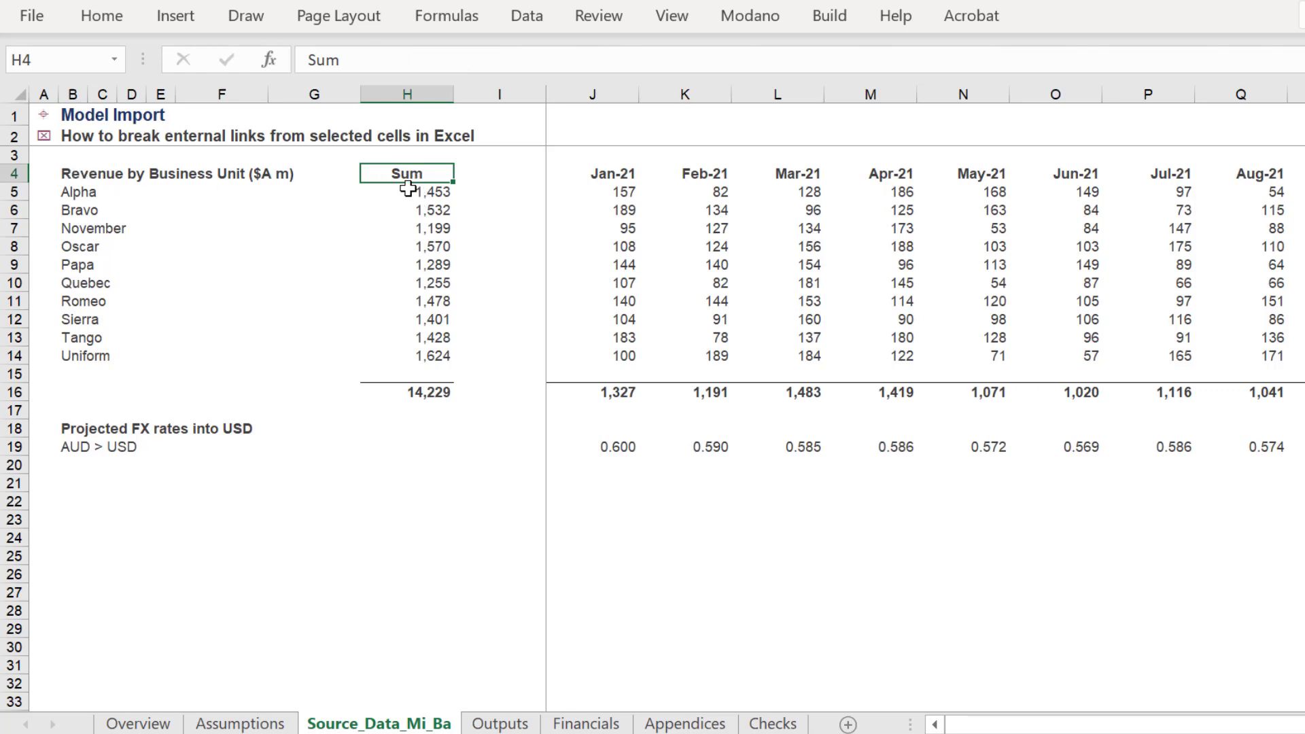
{"action": "left_click", "coordinate": [408, 190]}
{"action": "left_click", "coordinate": [584, 175]}
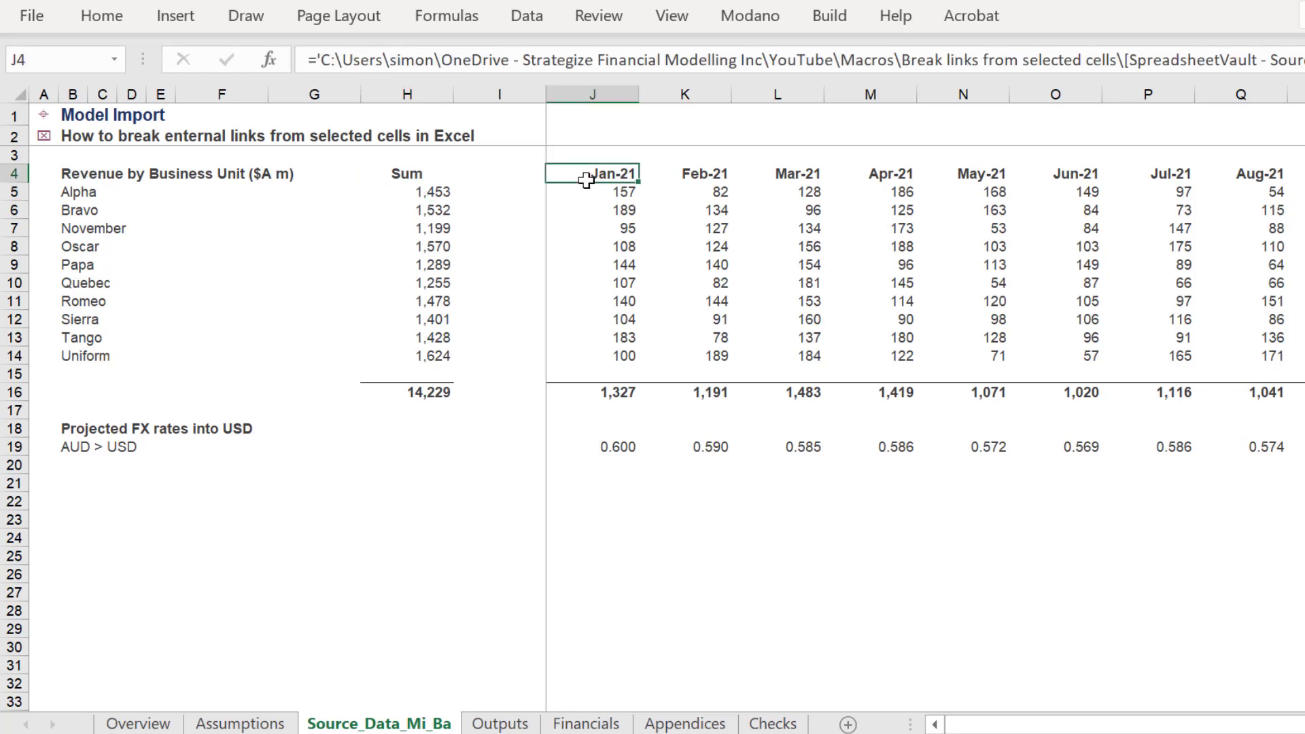
Step: Select H4:J5 and run killLinksSelection from View > Macros
{"action": "left_click", "coordinate": [417, 193]}
{"action": "left_click_drag", "start_coordinate": [399, 171], "coordinate": [598, 193]}
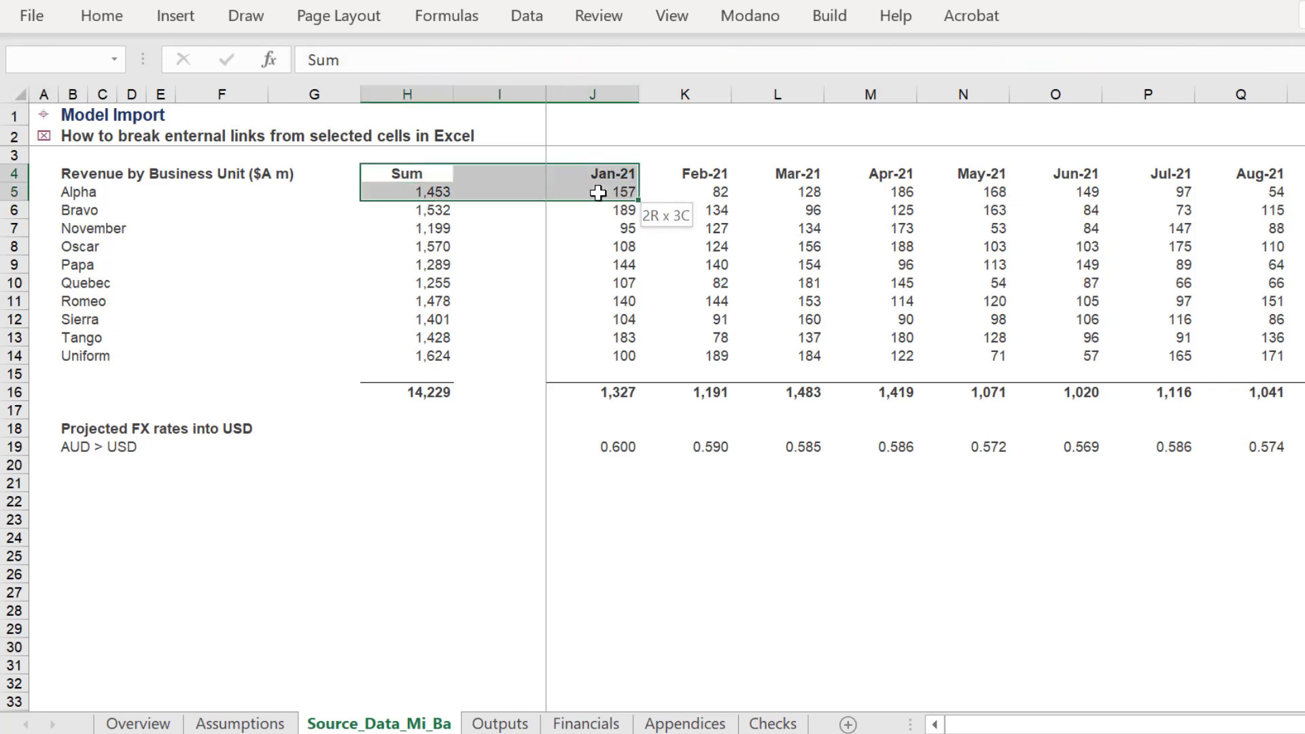
{"action": "left_click", "coordinate": [672, 18]}
{"action": "left_click", "coordinate": [1206, 64]}
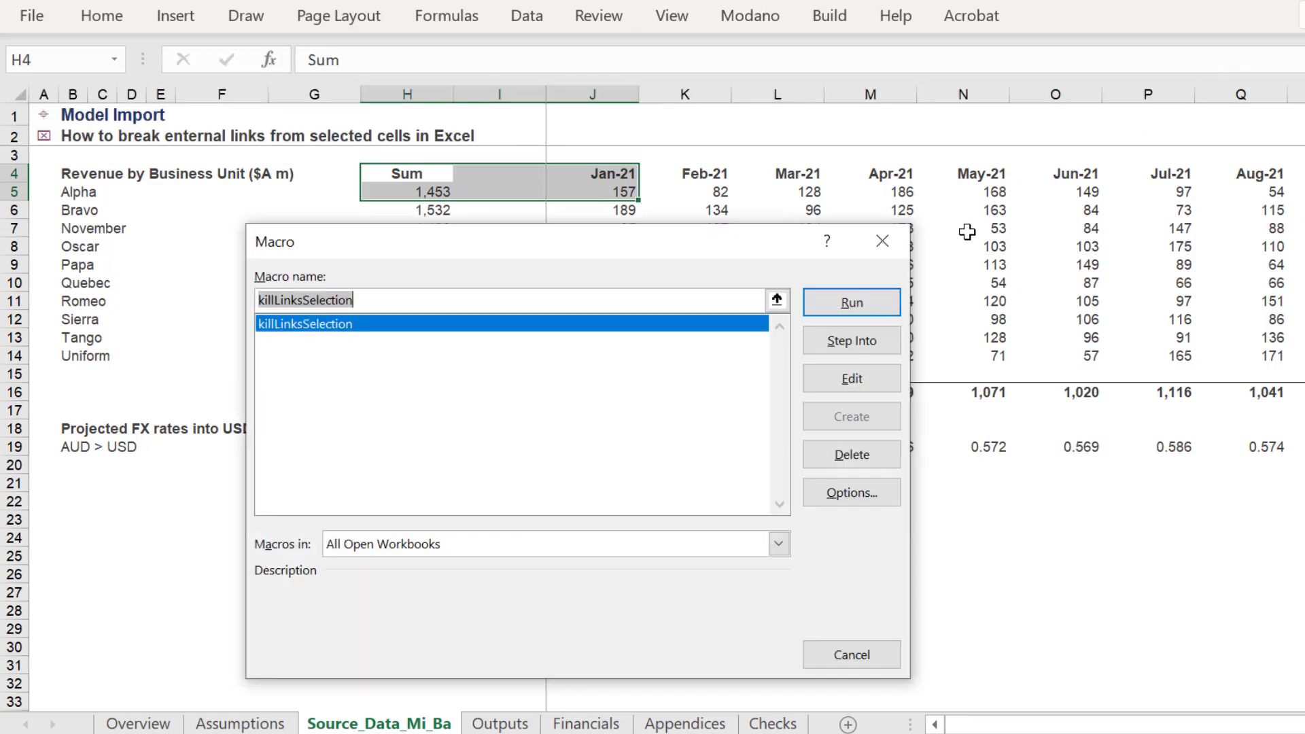
{"action": "left_click", "coordinate": [862, 304]}
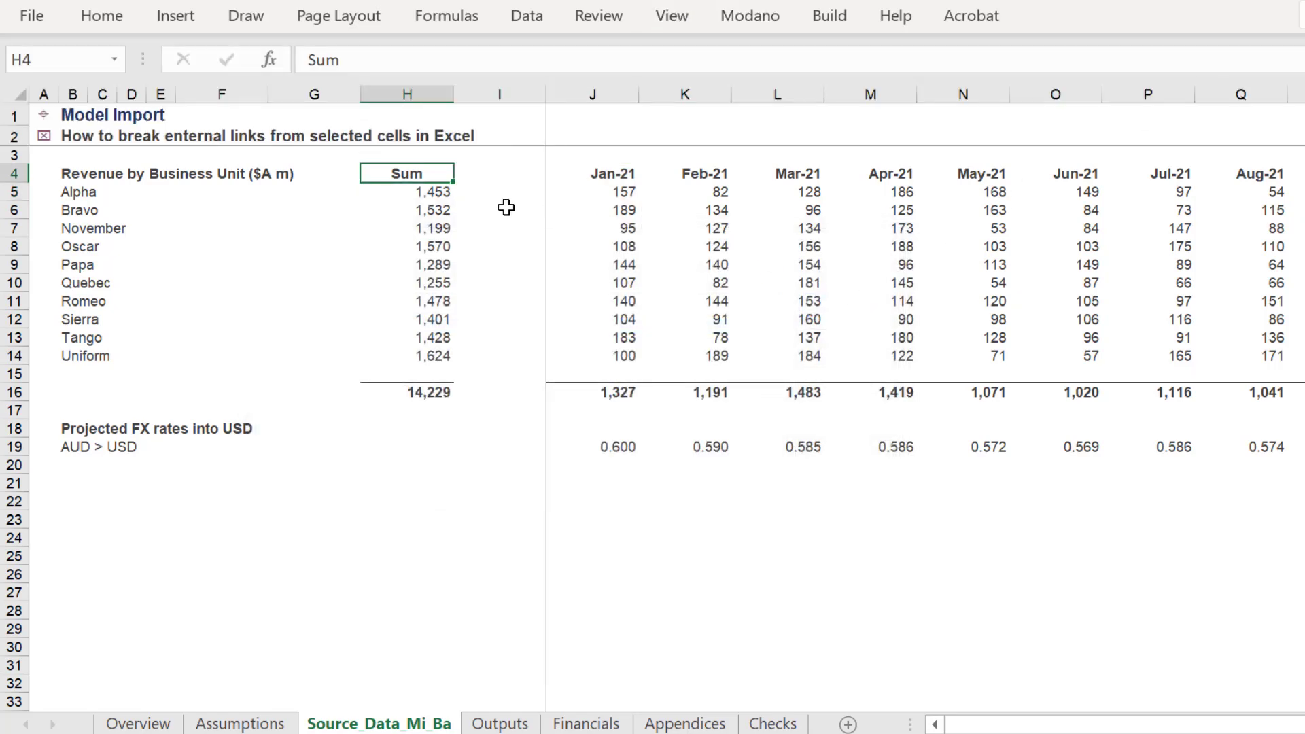
Step: Verify J4 and J5 (157) are plain values while J19 and J6 still link externally
{"action": "left_click", "coordinate": [396, 195]}
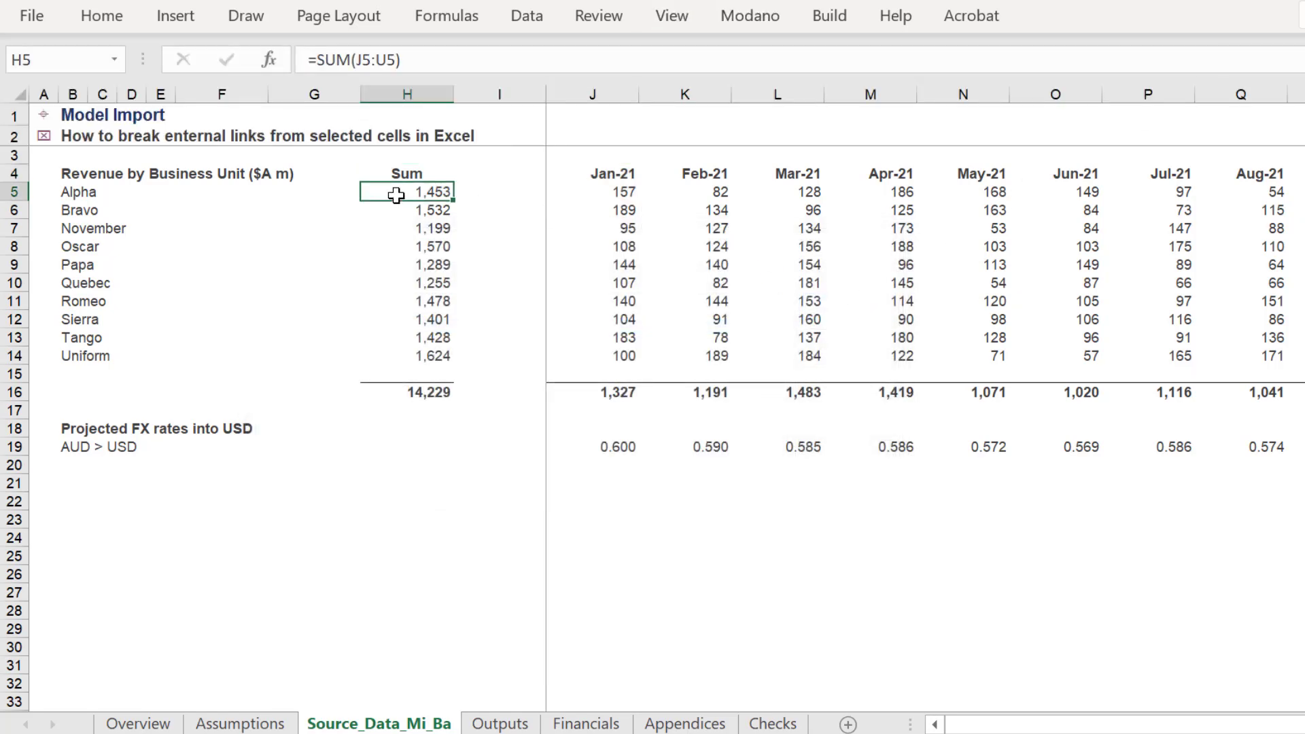
{"action": "left_click", "coordinate": [592, 195]}
{"action": "left_click", "coordinate": [592, 173]}
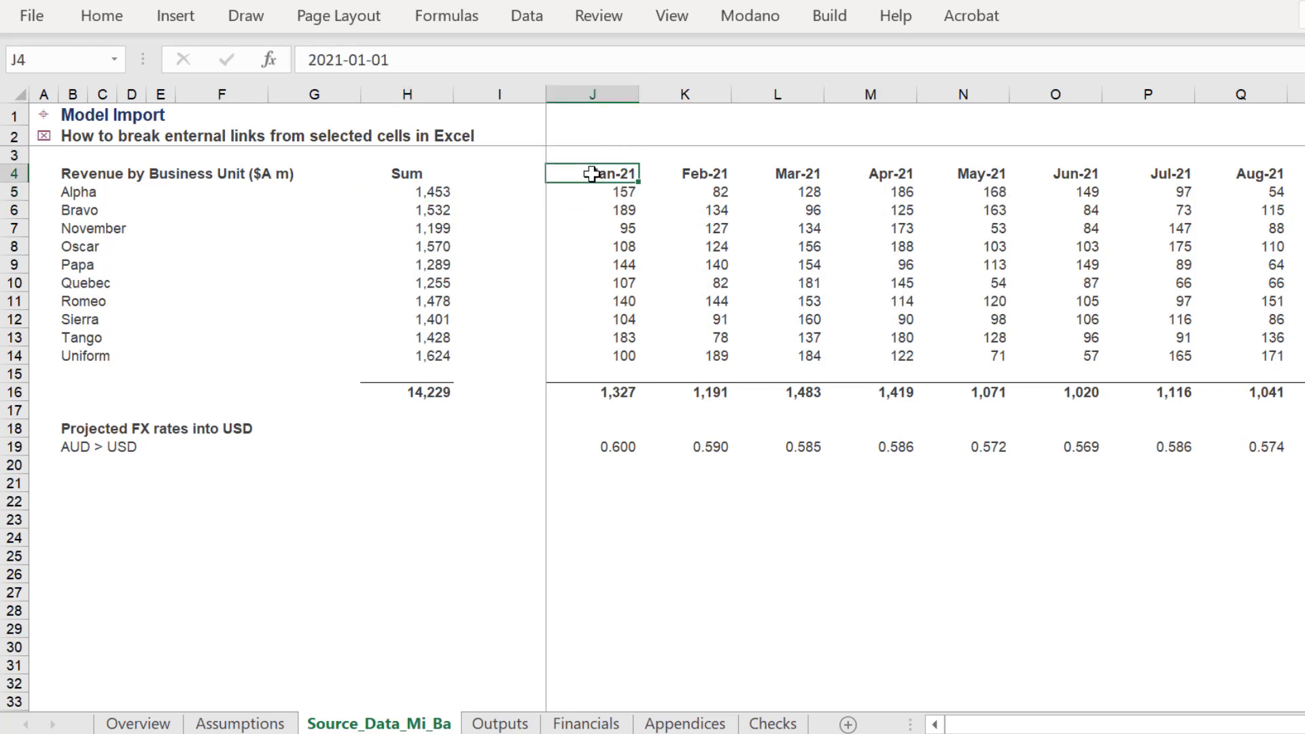
{"action": "left_click", "coordinate": [592, 190]}
{"action": "left_click", "coordinate": [610, 445]}
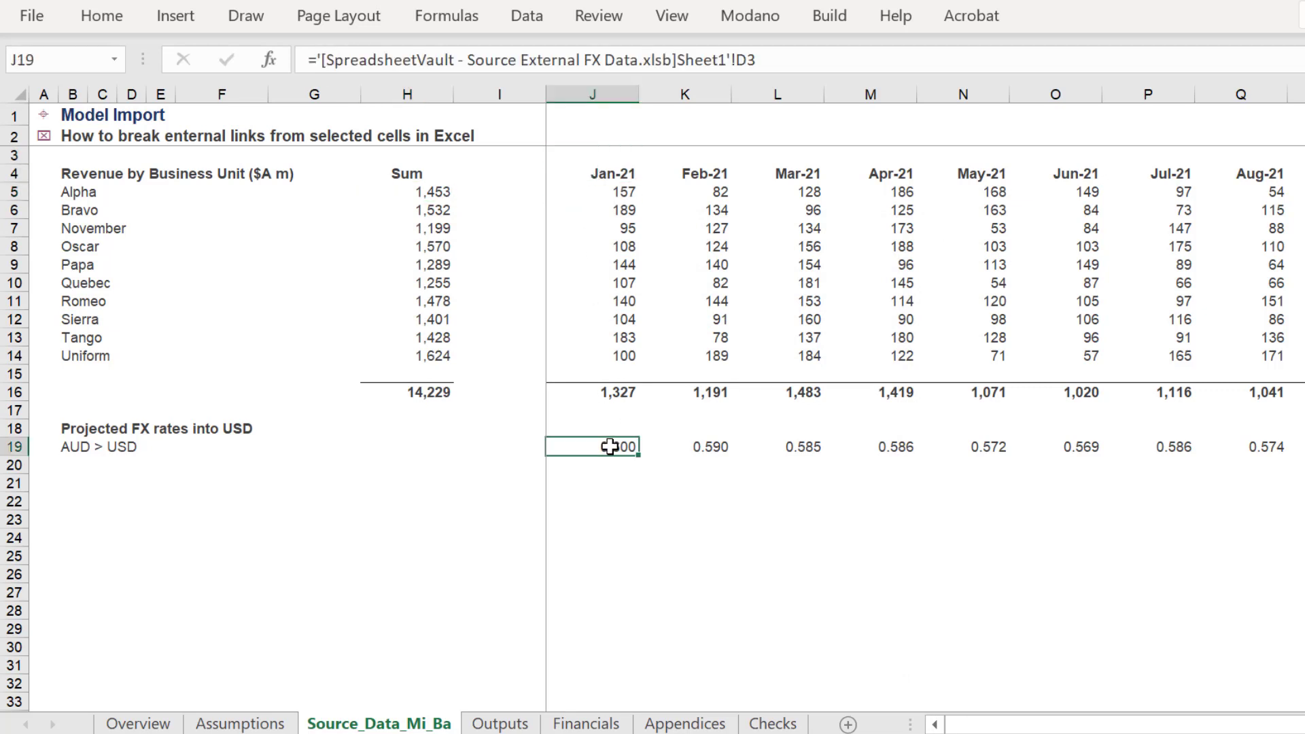
{"action": "left_click", "coordinate": [595, 211]}
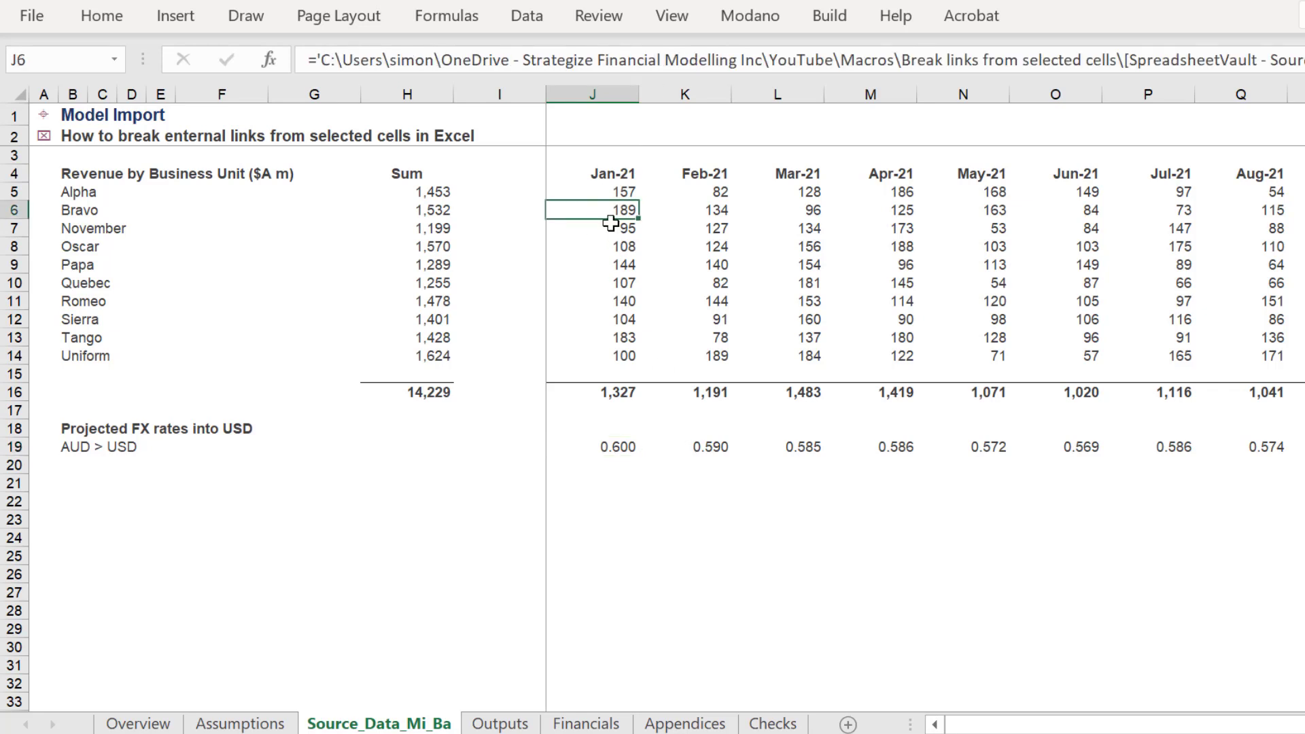
Step: Select J6:K19 and run the killLinksSelection macro on it
{"action": "key", "text": "shift+Right"}
{"action": "key", "text": "shift+Down"}
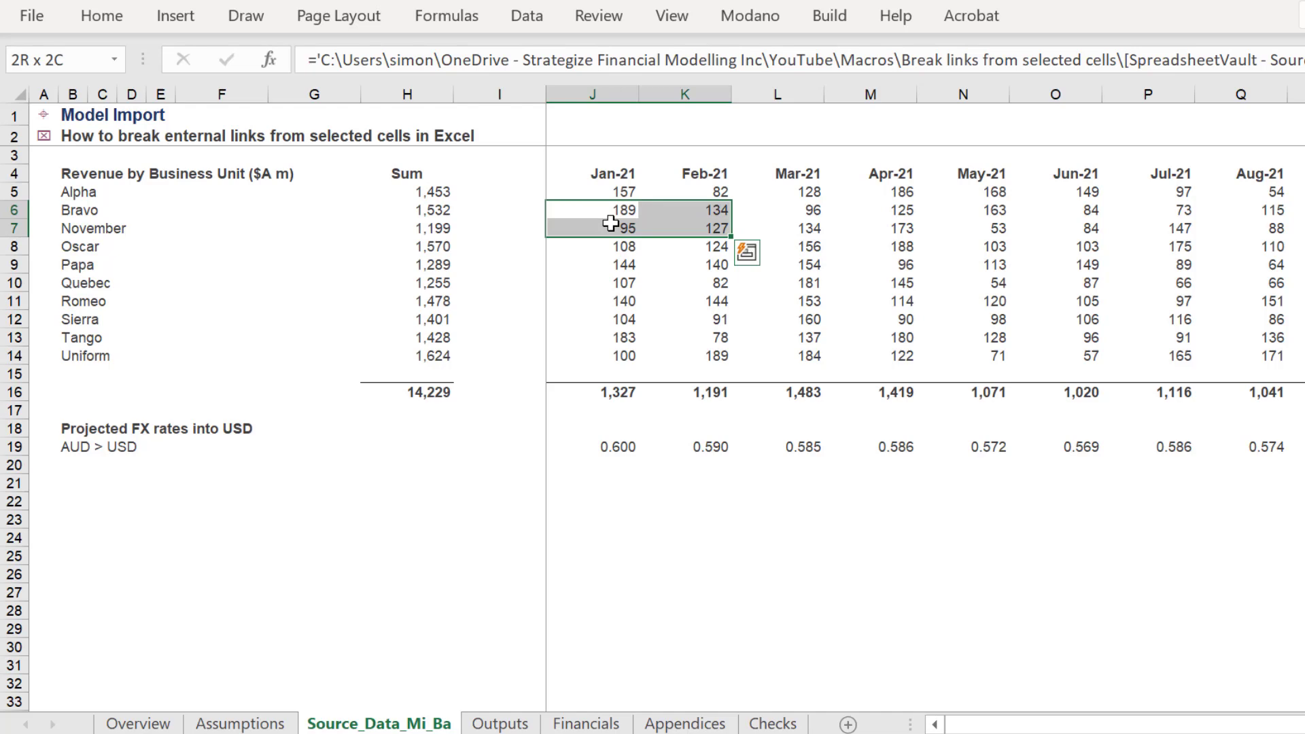
{"action": "key", "text": "ctrl+shift+Down"}
{"action": "key", "text": "shift+Down"}
{"action": "key", "text": "shift+Down"}
{"action": "key", "text": "shift+Down"}
{"action": "key", "text": "shift+Down"}
{"action": "key", "text": "shift+Down"}
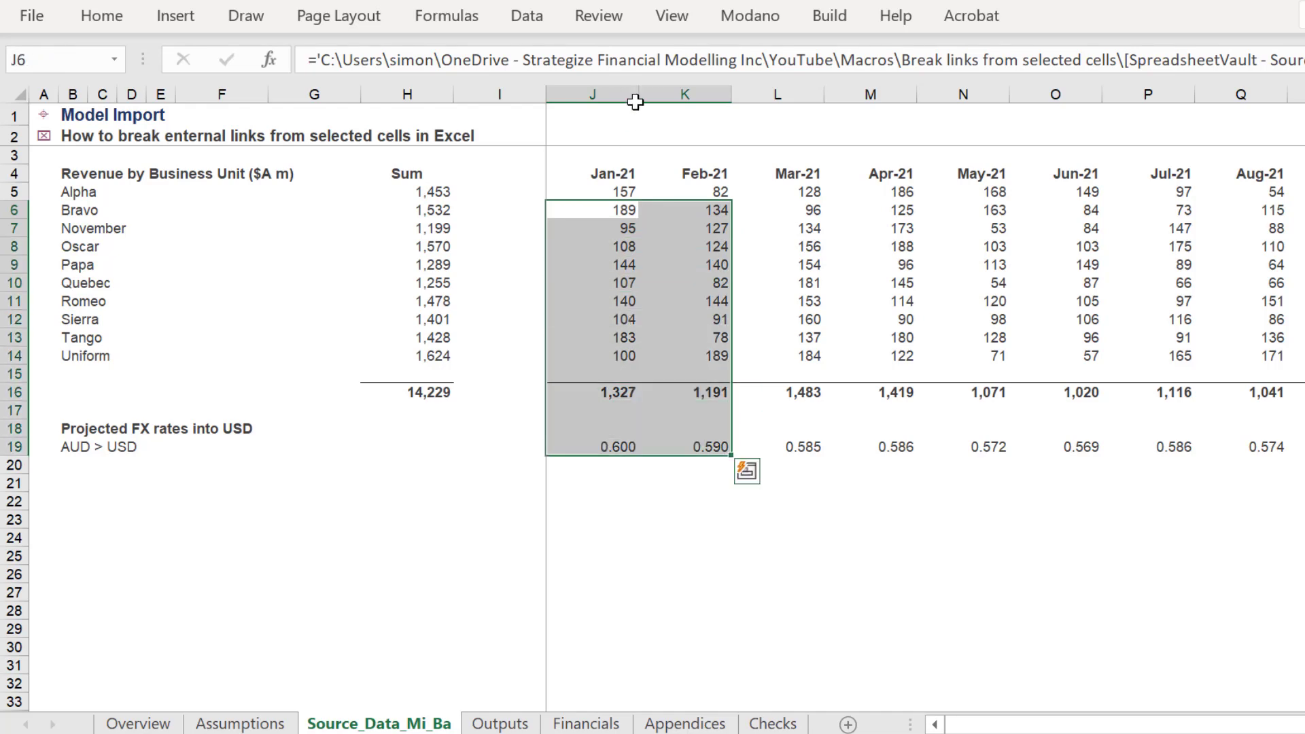
{"action": "left_click", "coordinate": [671, 23]}
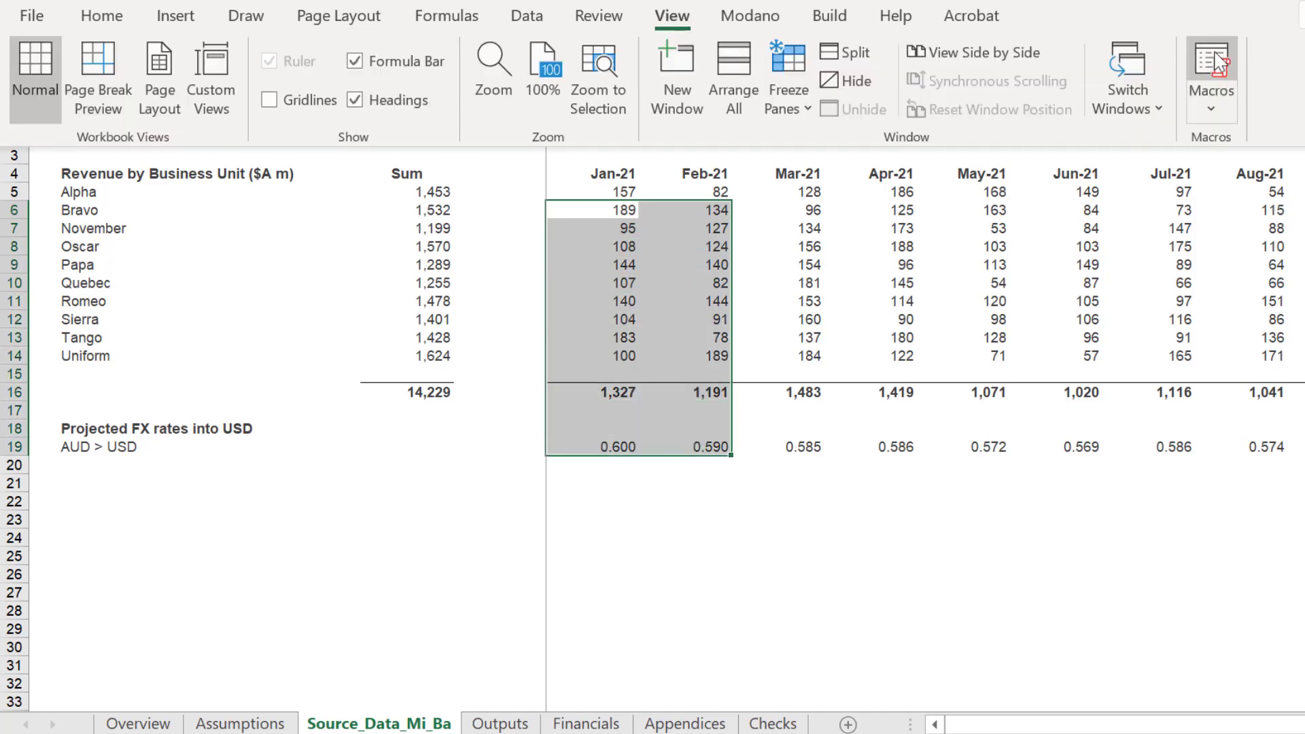
{"action": "left_click", "coordinate": [1212, 109]}
{"action": "left_click", "coordinate": [883, 310]}
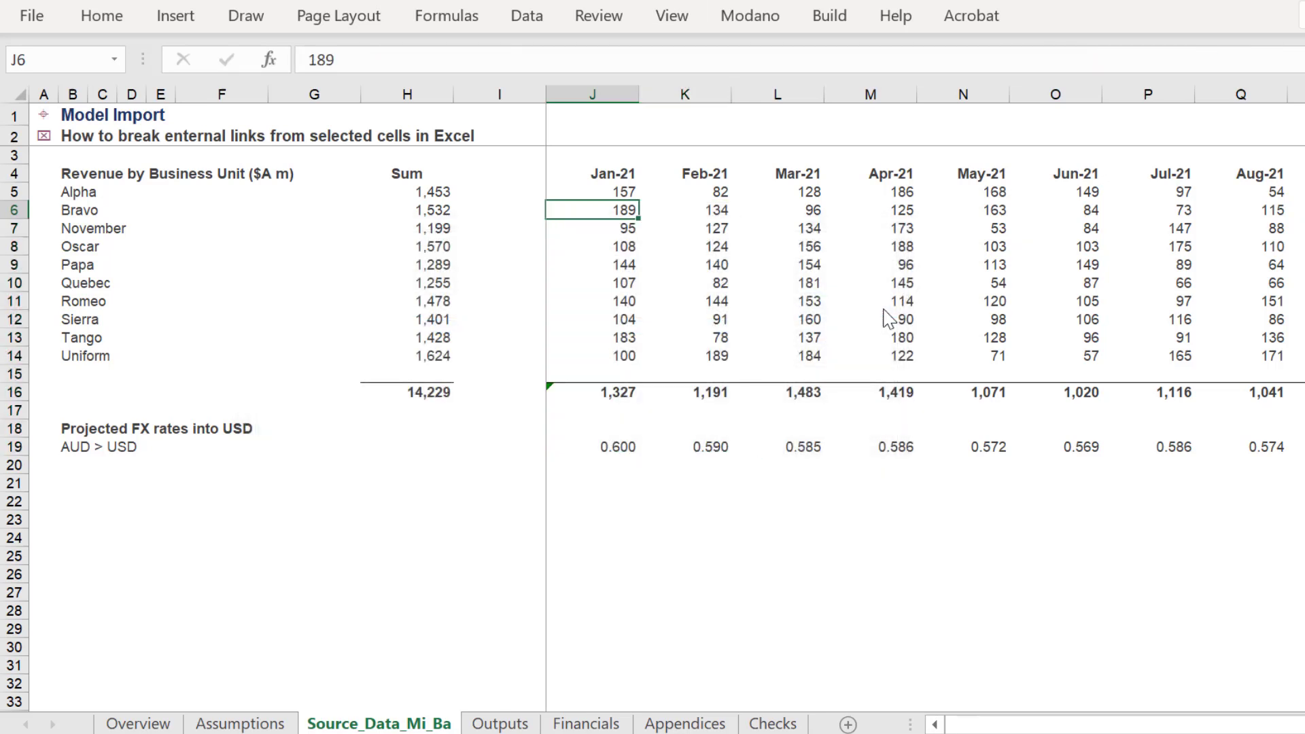
Step: Check that J12 through K19 now hold plain values while L19 still links externally
{"action": "left_click", "coordinate": [607, 391]}
{"action": "left_click", "coordinate": [591, 324]}
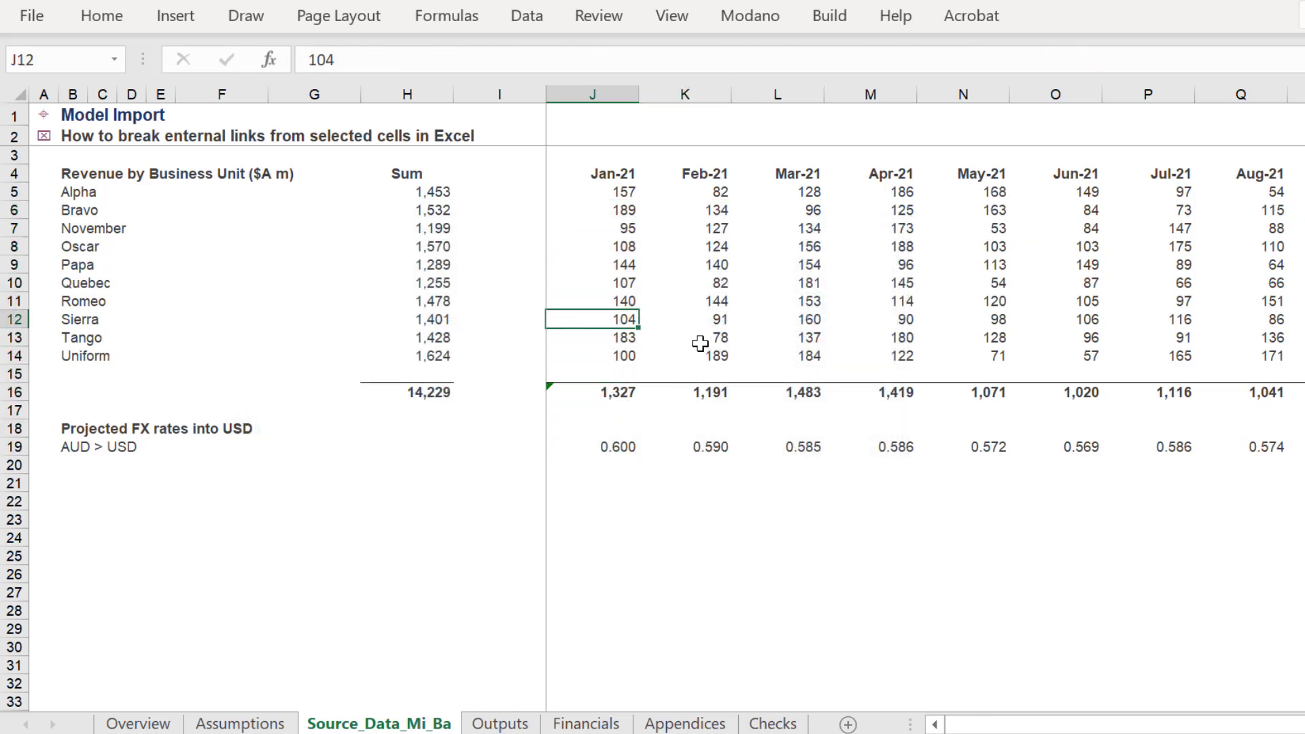
{"action": "key", "text": "Right"}
{"action": "key", "text": "Down"}
{"action": "key", "text": "Down"}
{"action": "key", "text": "Down"}
{"action": "key", "text": "Down"}
{"action": "key", "text": "Down"}
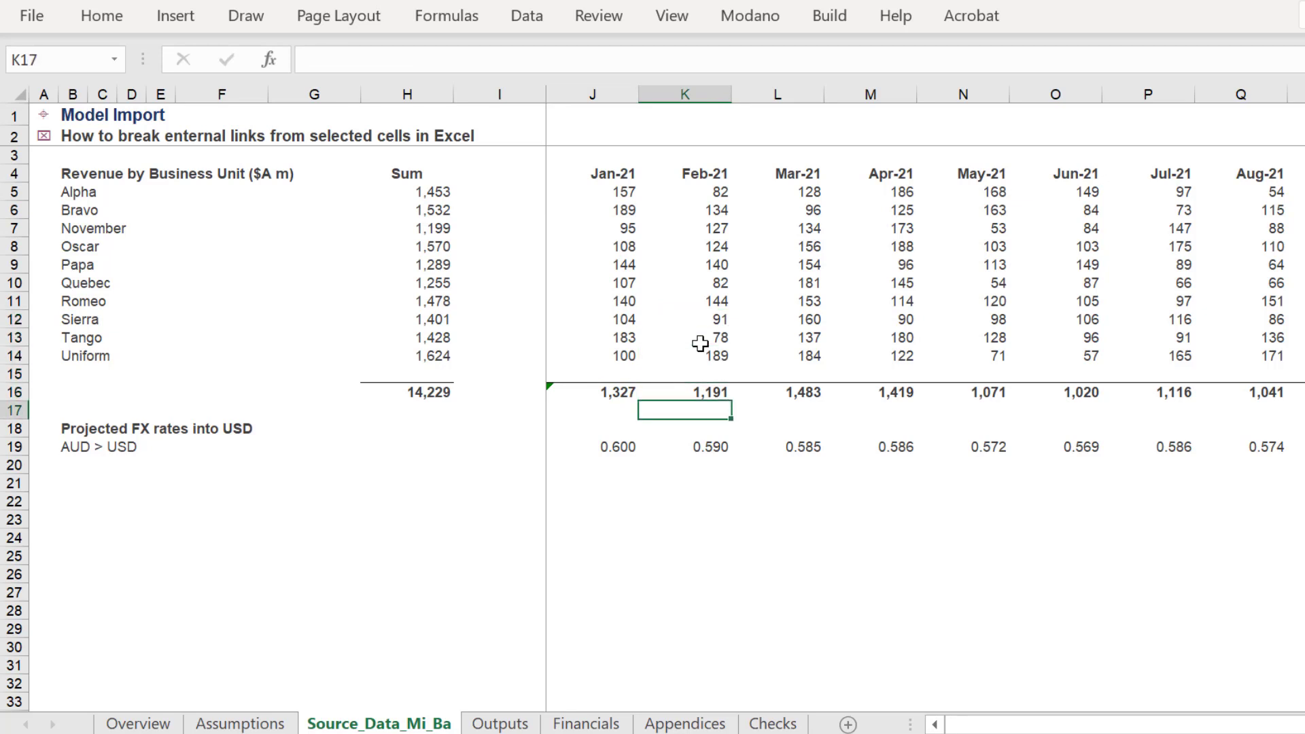
{"action": "key", "text": "Down"}
{"action": "key", "text": "Down"}
{"action": "key", "text": "Left"}
{"action": "key", "text": "Right"}
{"action": "key", "text": "Right"}
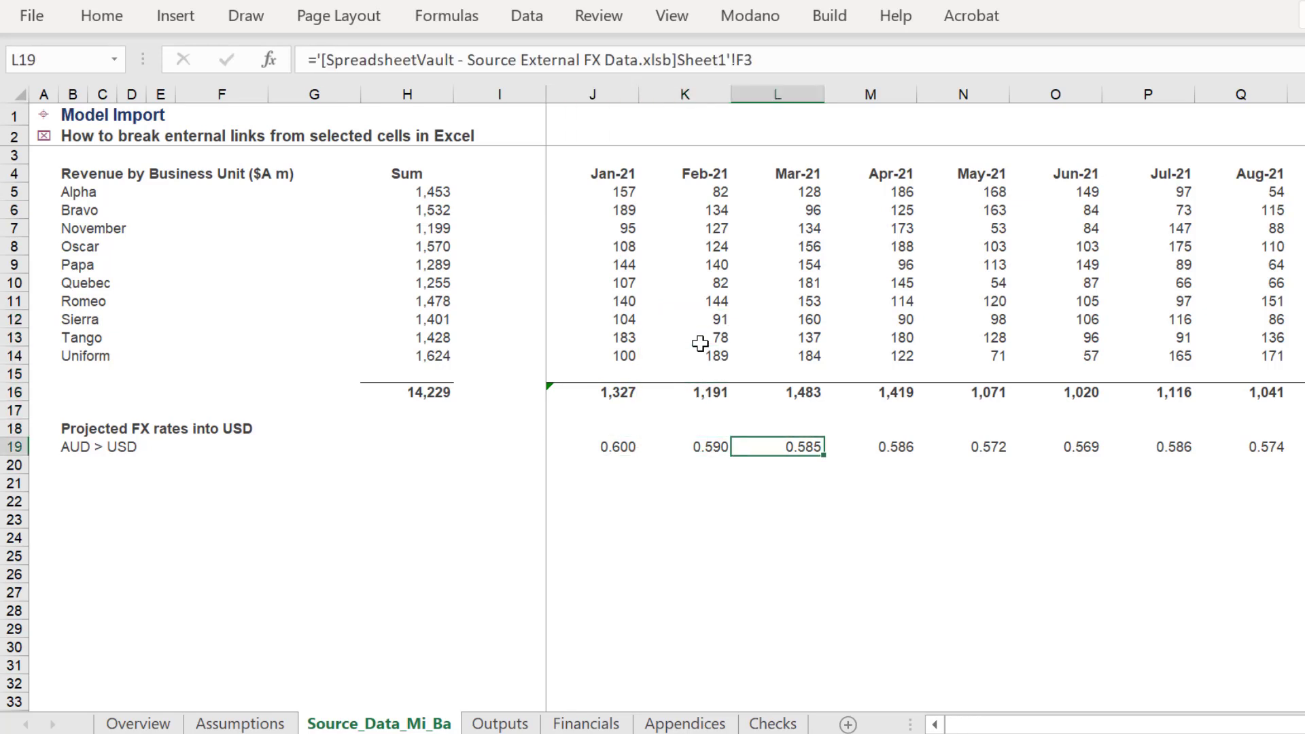
{"action": "key", "text": "Left"}
{"action": "key", "text": "Right"}
Step: Confirm in Edit Links that the FX data source link remains
{"action": "left_click", "coordinate": [527, 13]}
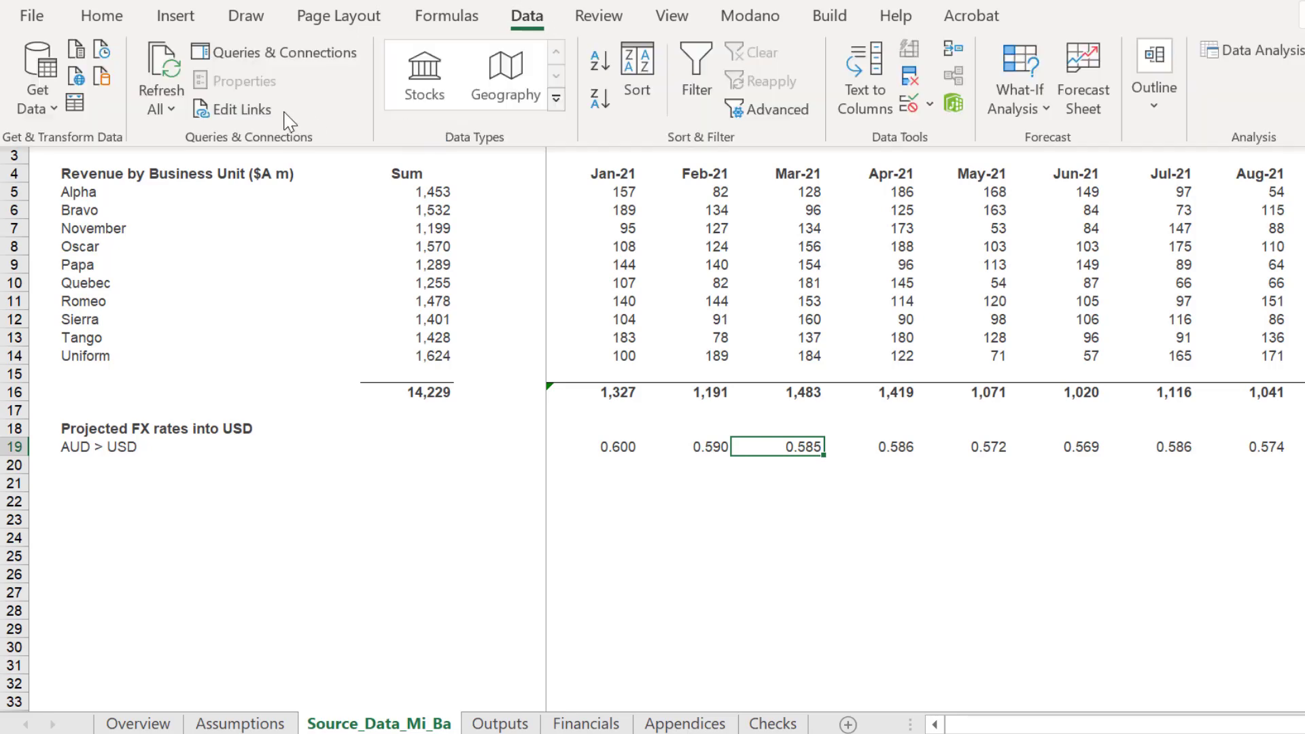
{"action": "left_click", "coordinate": [241, 109]}
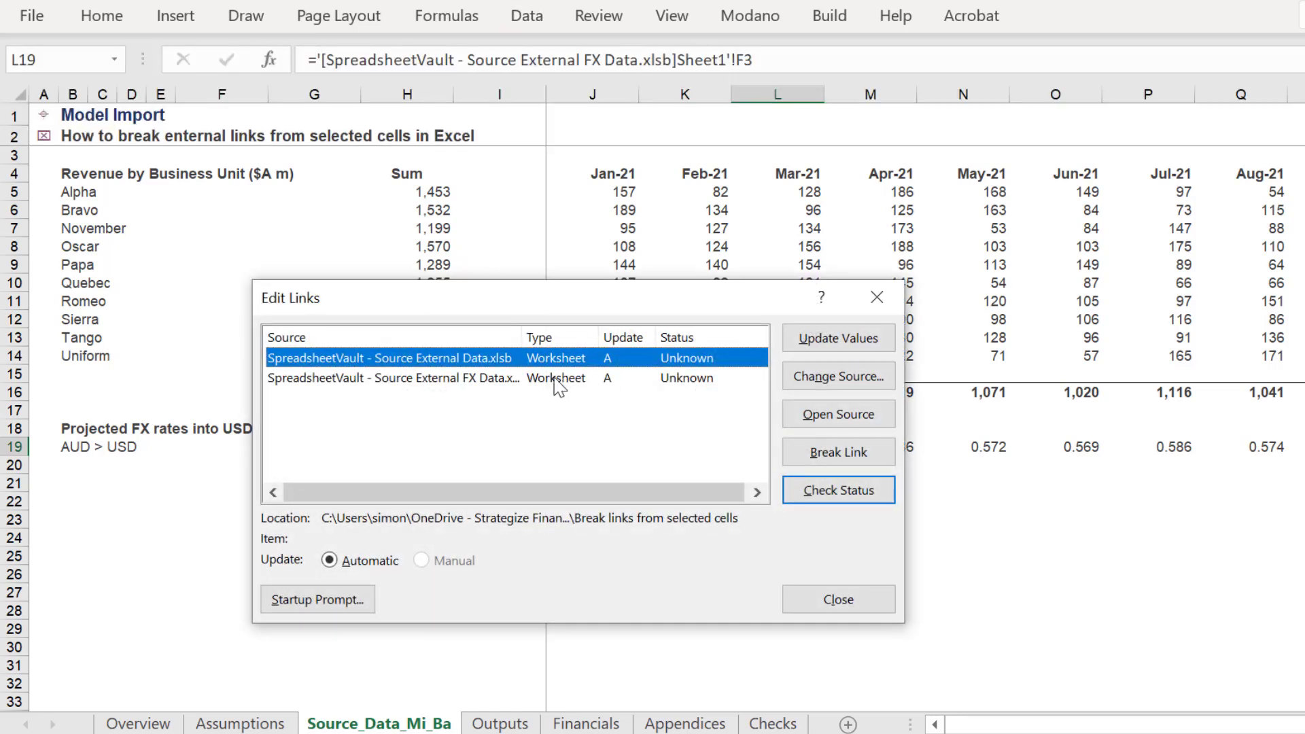
{"action": "left_click", "coordinate": [556, 379]}
{"action": "left_click", "coordinate": [826, 598]}
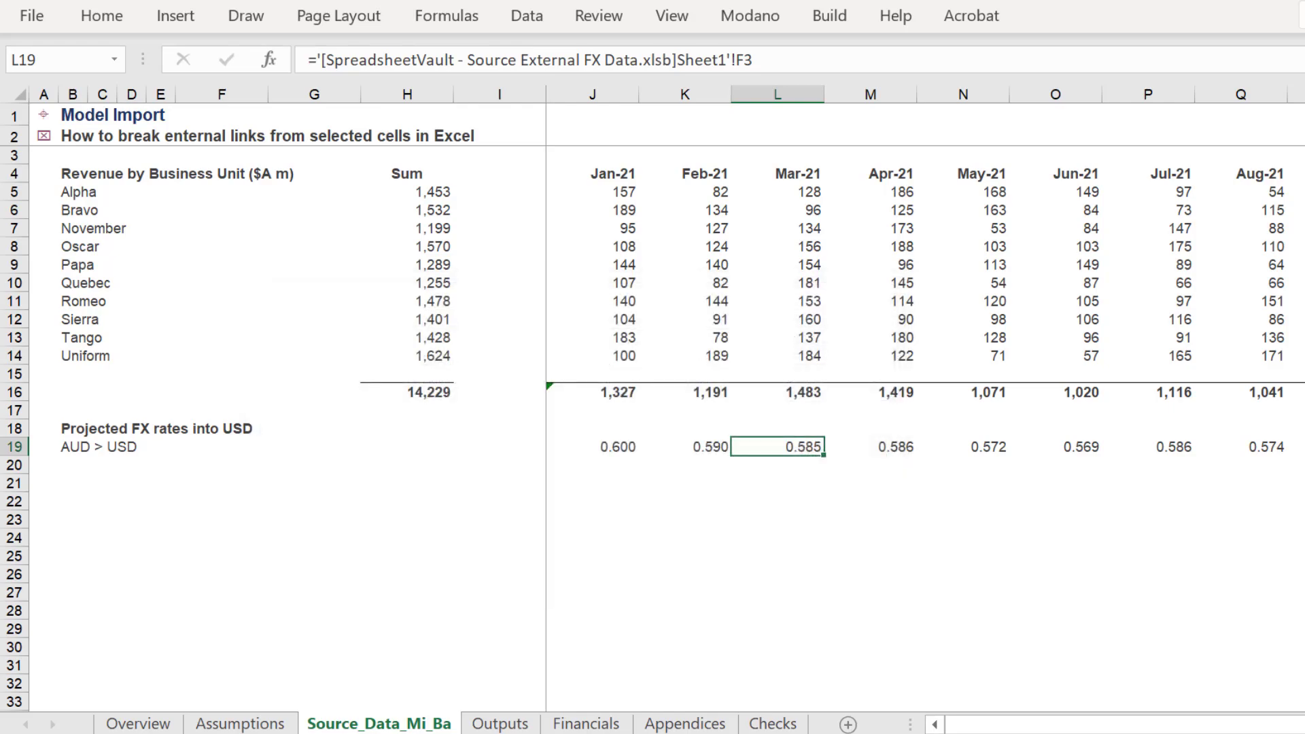